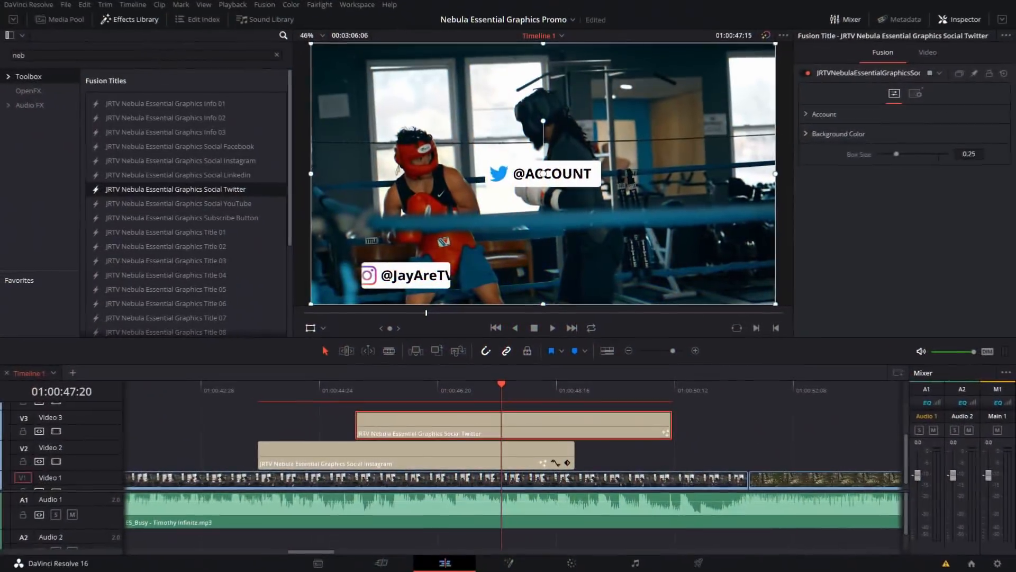
# - Expand the Twitter title's account settings and move the title toward the lower-right corner of the frame
pyautogui.click(812, 113)
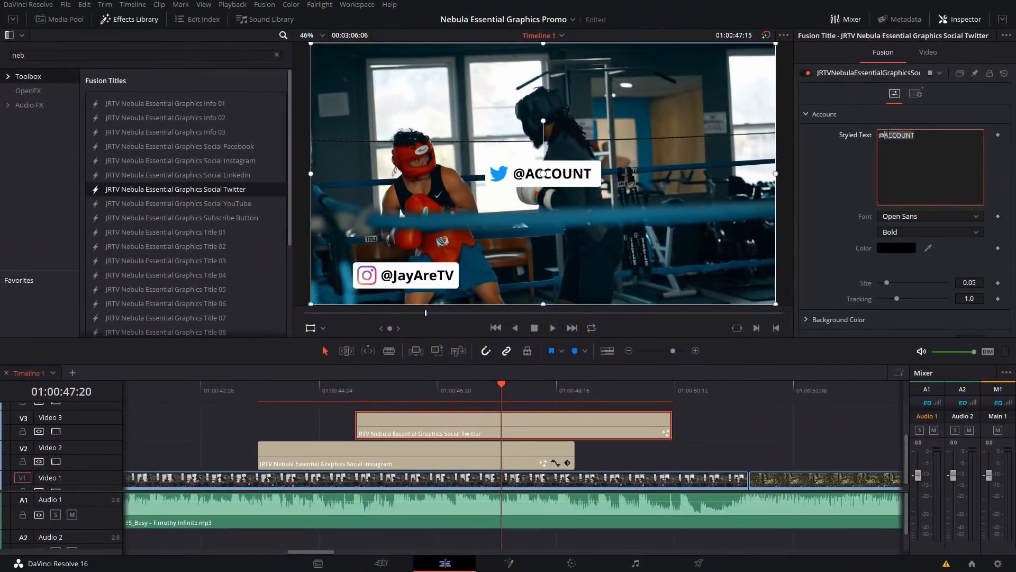
pyautogui.moveTo(543, 176); pyautogui.dragTo(683, 273)
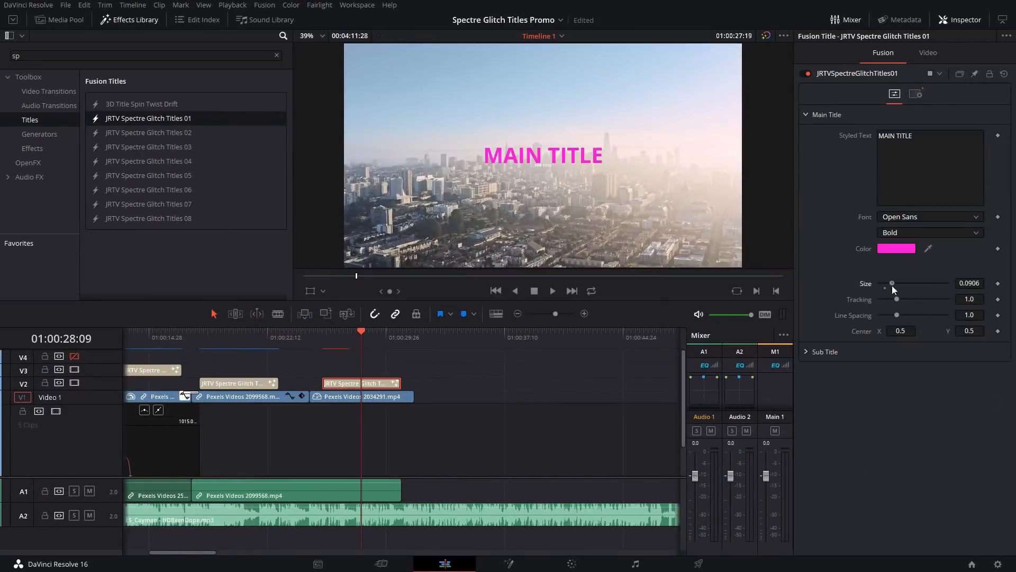
pyautogui.click(921, 225)
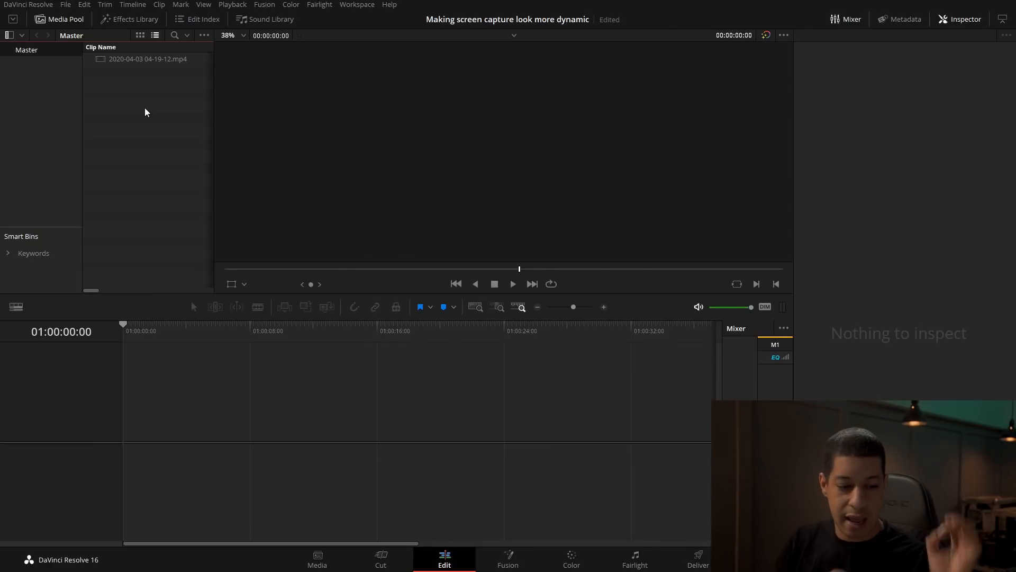
pyautogui.moveTo(152, 60); pyautogui.dragTo(132, 437)
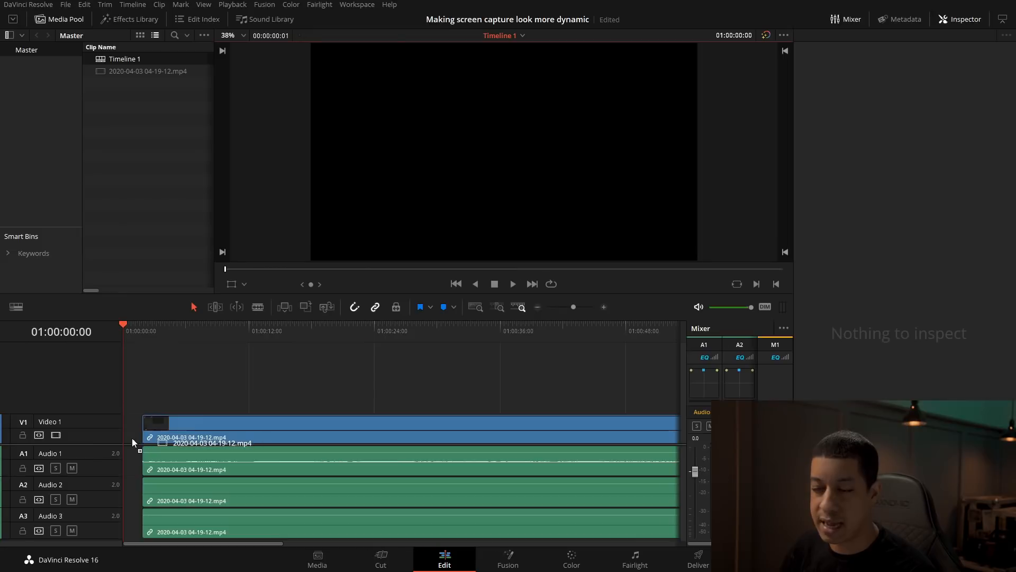
pyautogui.click(537, 307)
pyautogui.click(537, 306)
pyautogui.click(602, 310)
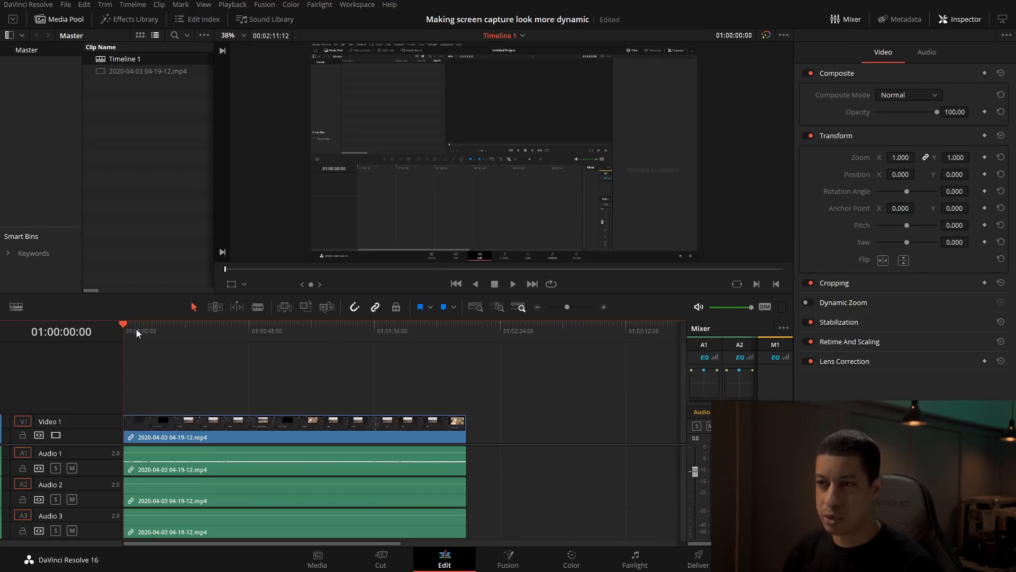
# - Delete the screen capture's audio from all three audio tracks, keeping its video on Video 1
pyautogui.press('space')
pyautogui.press('space')
pyautogui.moveTo(389, 489); pyautogui.dragTo(305, 552)
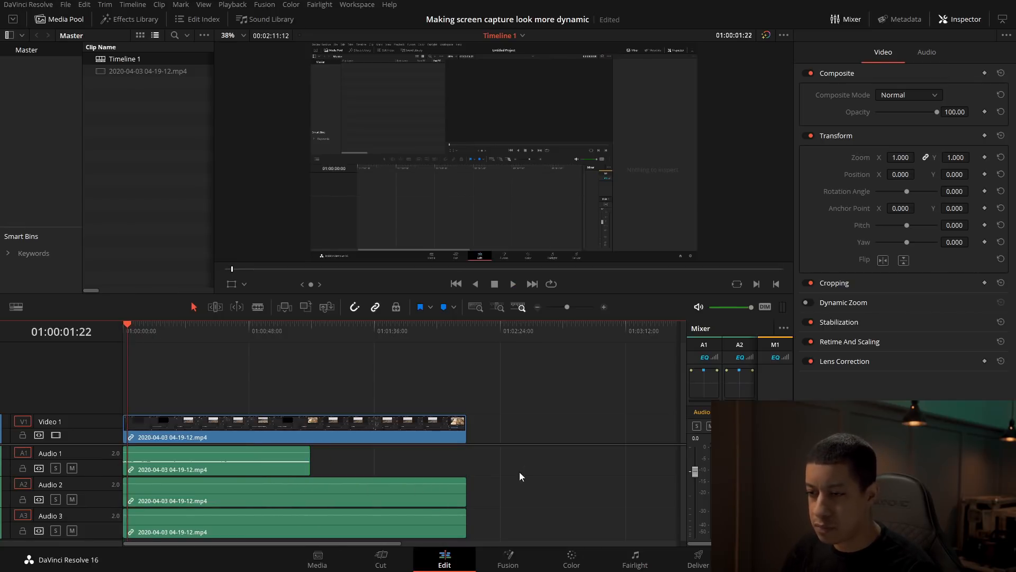
pyautogui.moveTo(532, 447); pyautogui.dragTo(304, 570)
pyautogui.press('Delete')
# - Enlarge the viewer and play through the screen capture to examine which sections are worth keeping
pyautogui.press('space')
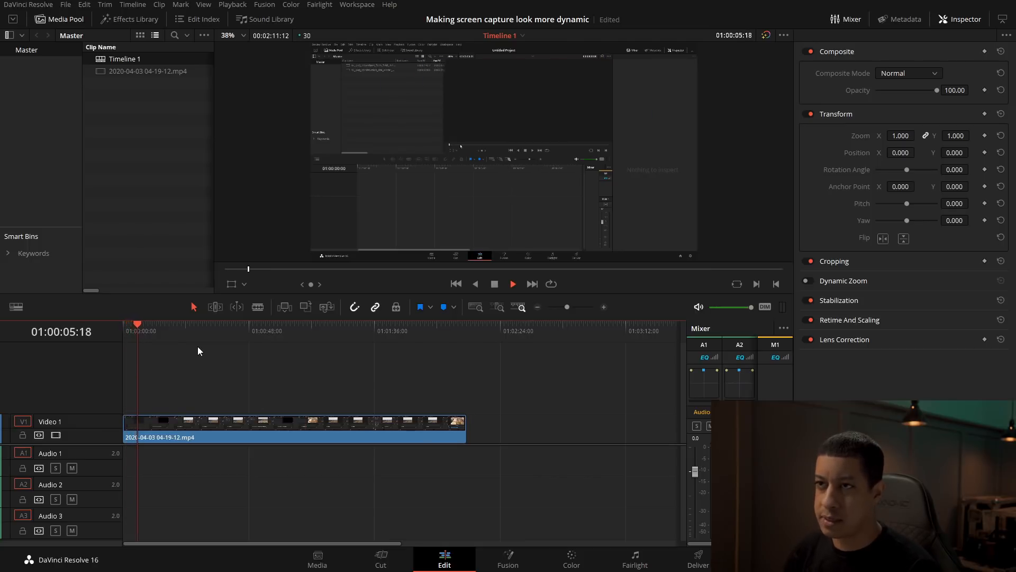
pyautogui.moveTo(573, 294); pyautogui.dragTo(565, 391)
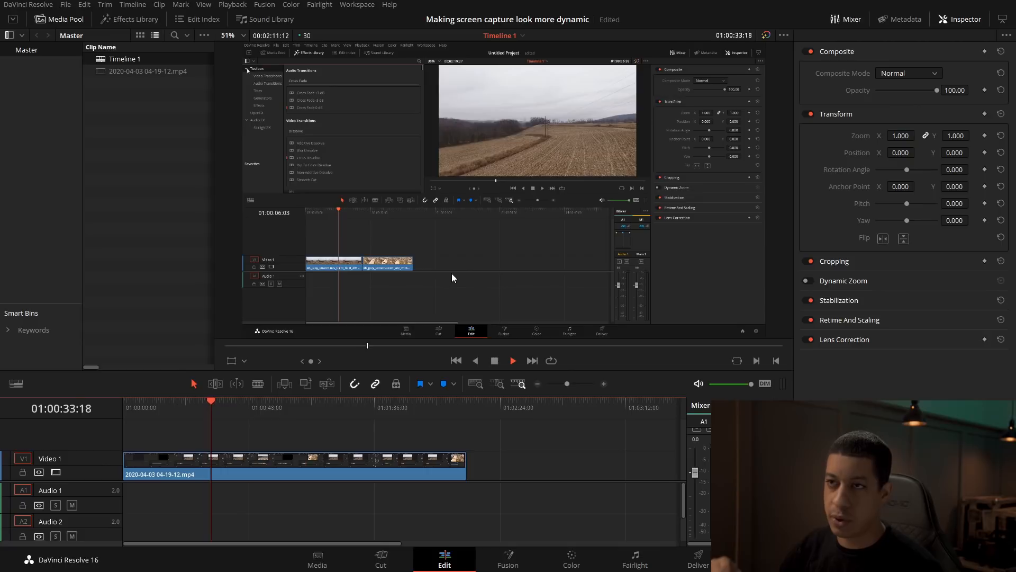
pyautogui.press('space')
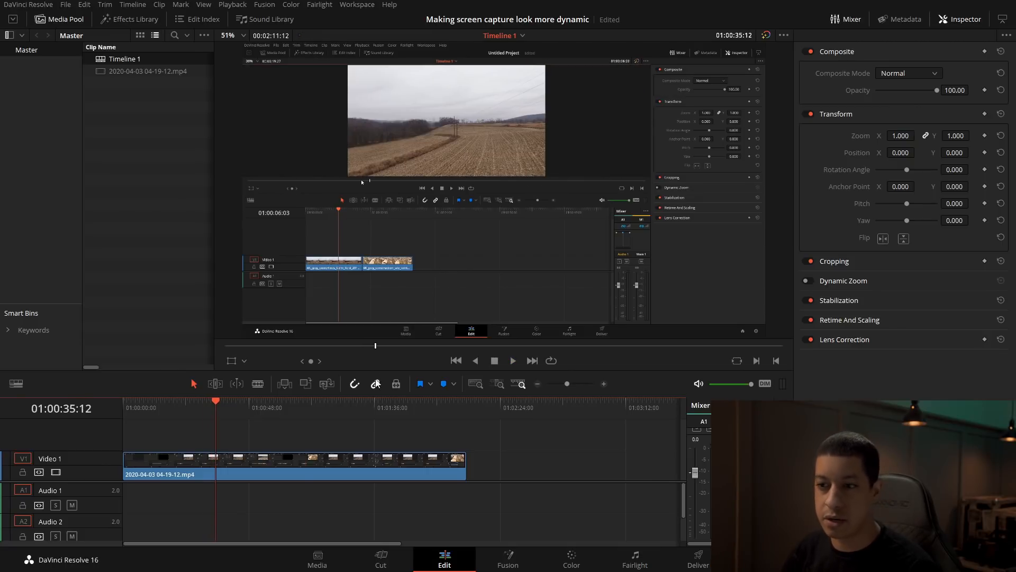
pyautogui.moveTo(211, 407); pyautogui.dragTo(208, 404)
pyautogui.press('space')
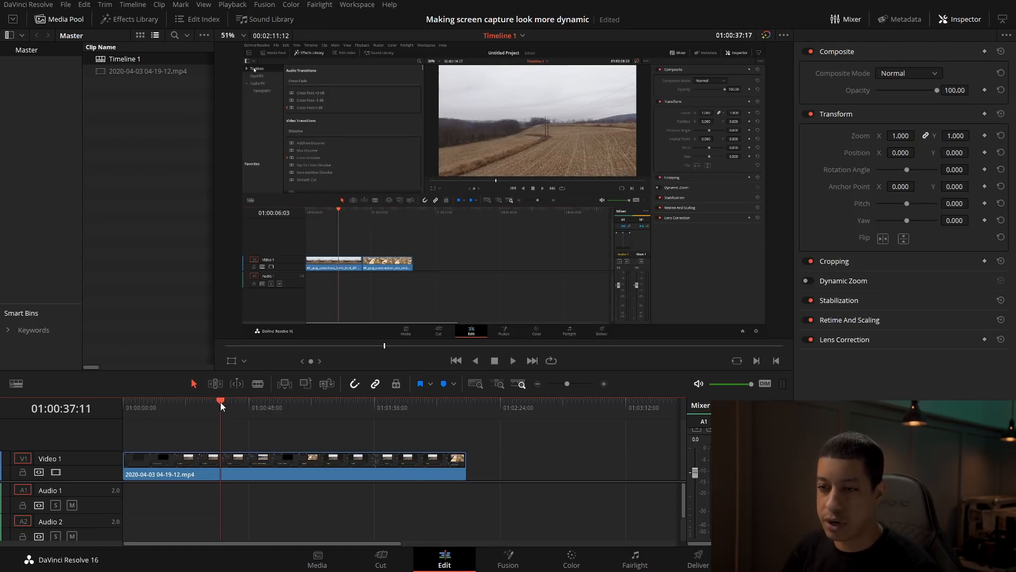
pyautogui.moveTo(220, 402); pyautogui.dragTo(217, 401)
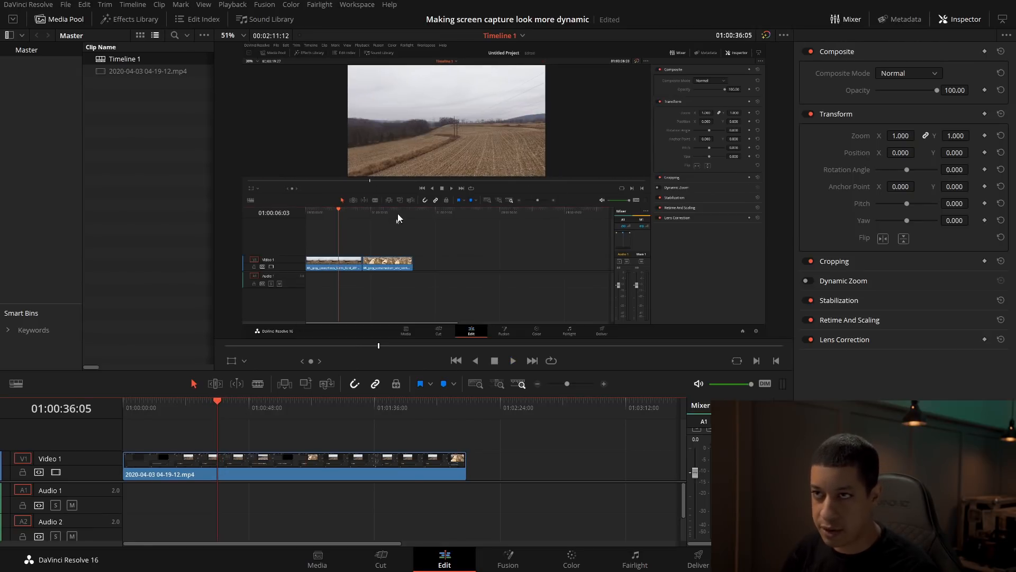
pyautogui.press('space')
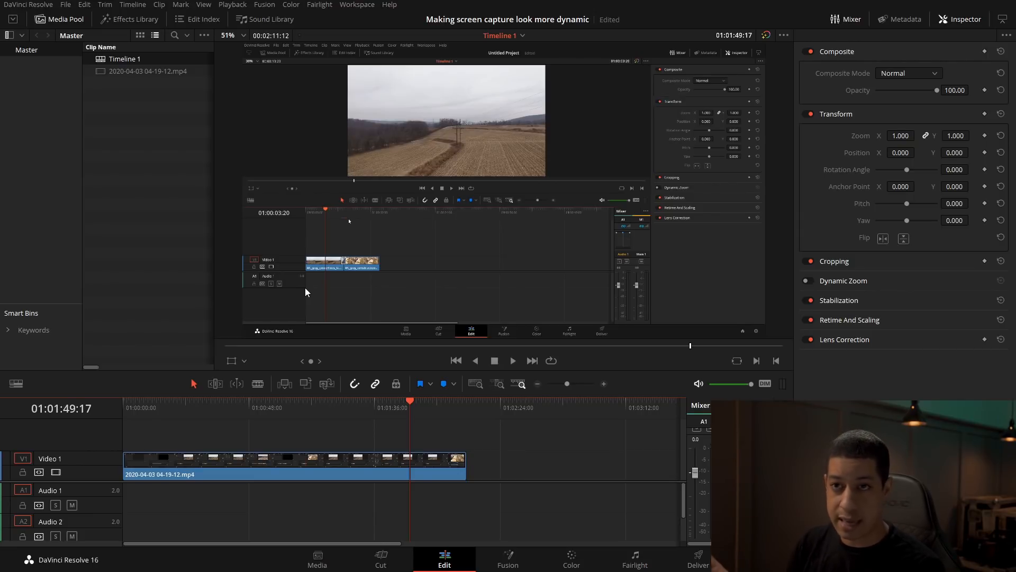
pyautogui.press('space')
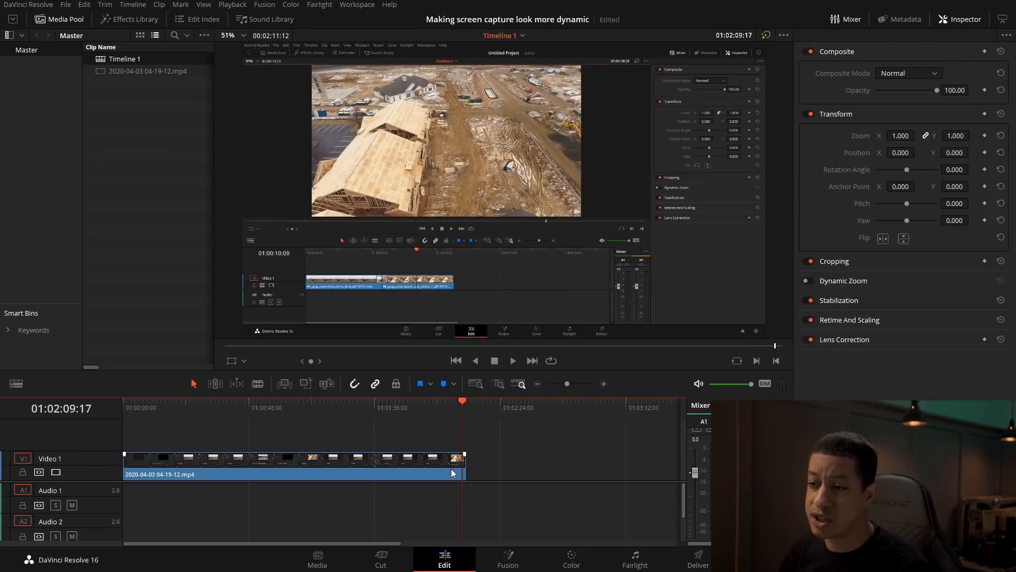
# - Ripple-trim the start of the screen-capture clip so that its last 42 seconds or so remain on the timeline
pyautogui.click(411, 405)
pyautogui.moveTo(392, 405); pyautogui.dragTo(356, 407)
pyautogui.hotkey('ctrl', 'shift', '[')
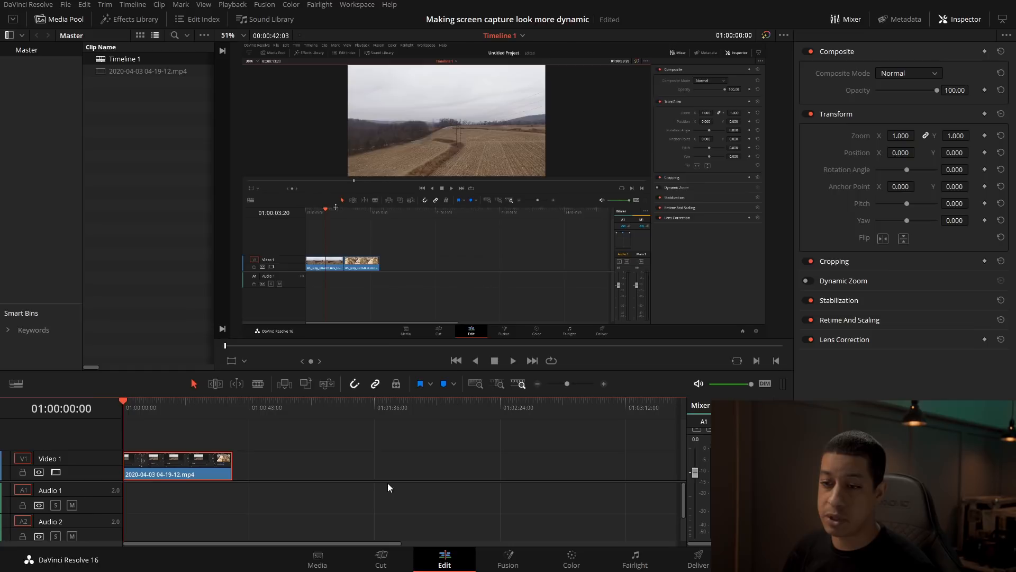
pyautogui.click(604, 383)
pyautogui.click(606, 385)
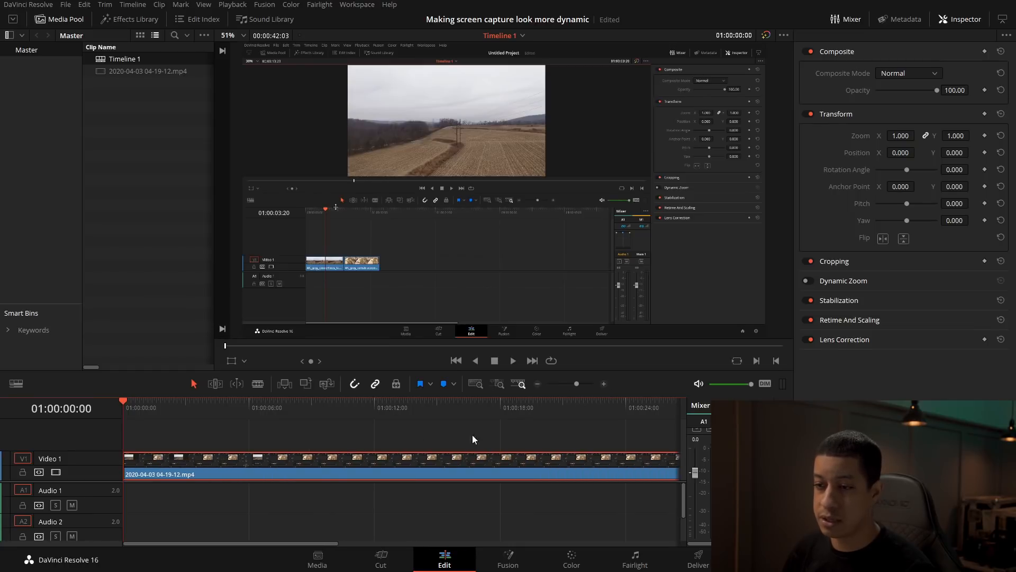
pyautogui.click(539, 383)
pyautogui.click(538, 383)
# - Undo the start trim tried at 01:00:16:04 and split the clip at that point instead
pyautogui.press('space')
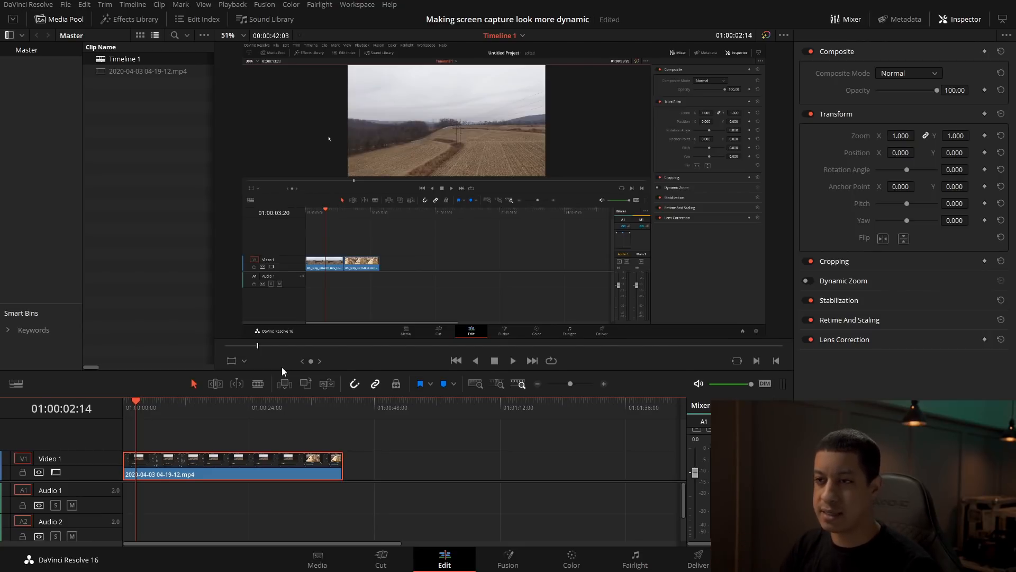
pyautogui.press('space')
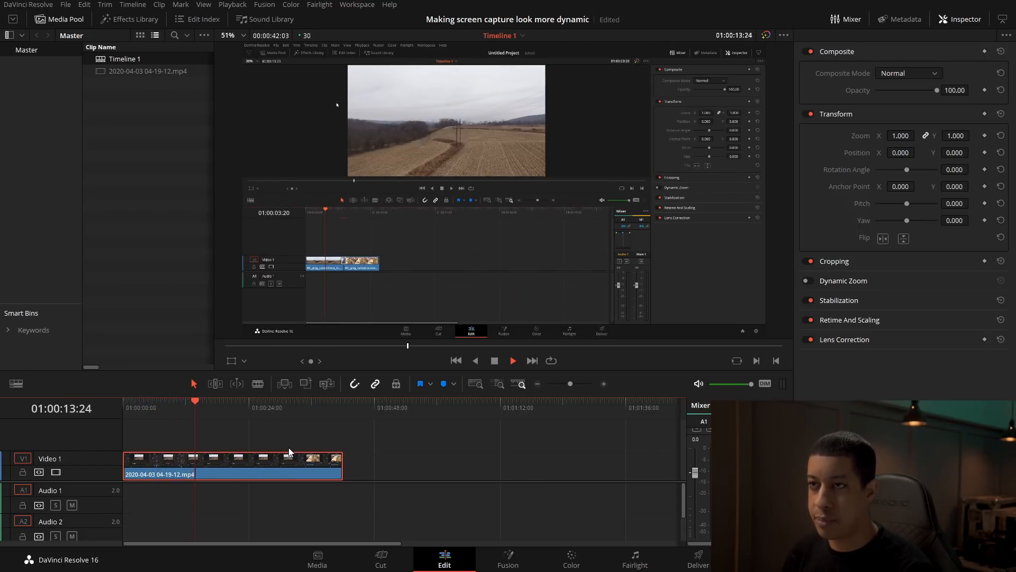
pyautogui.press('space')
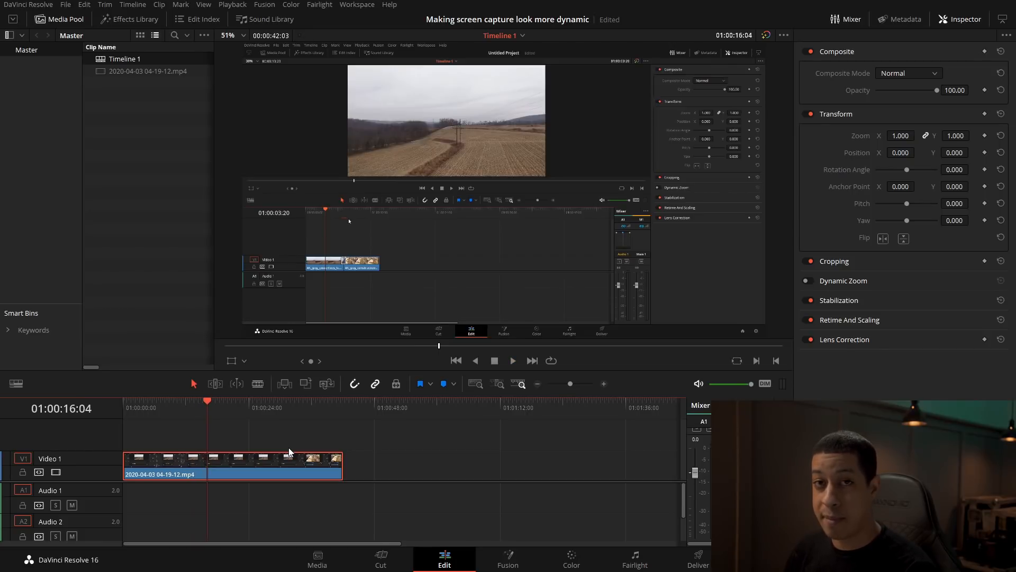
pyautogui.hotkey('ctrl', 'shift', '[')
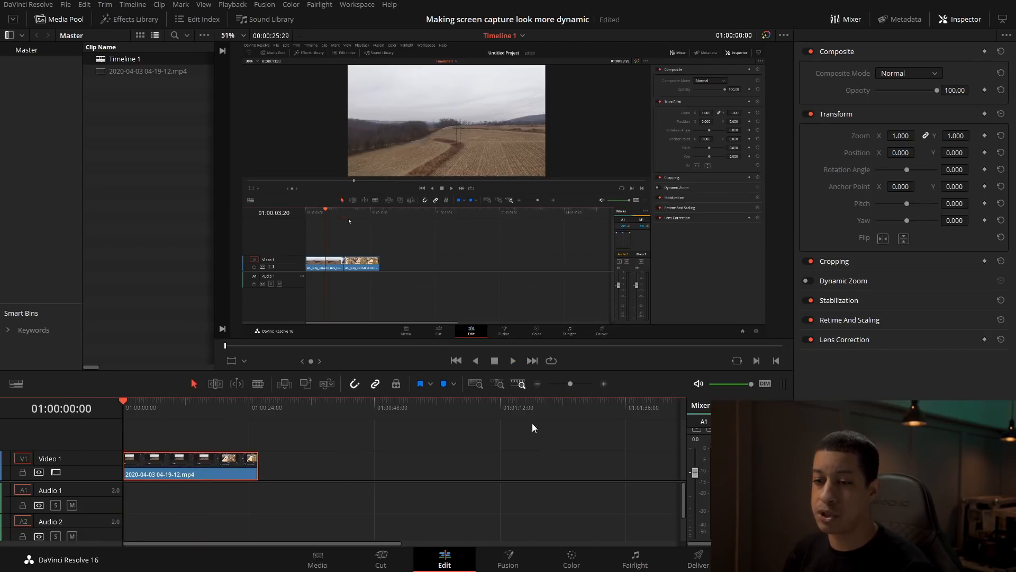
pyautogui.hotkey('ctrl', 'z')
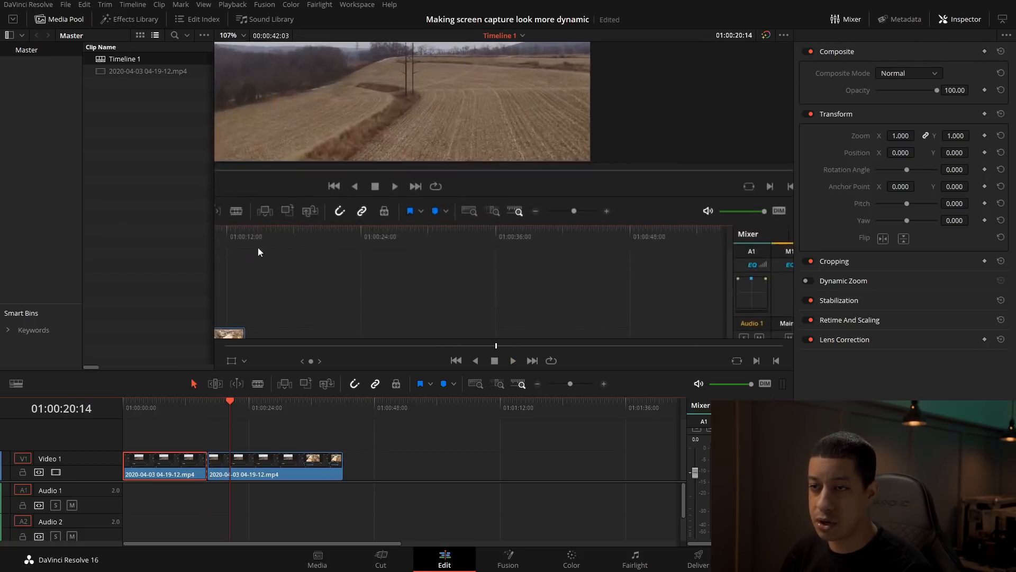
# - Ripple-trim the start of the second clip segment to 01:00:19:18 to cut out its idle part
pyautogui.scroll(5, 556, 249)
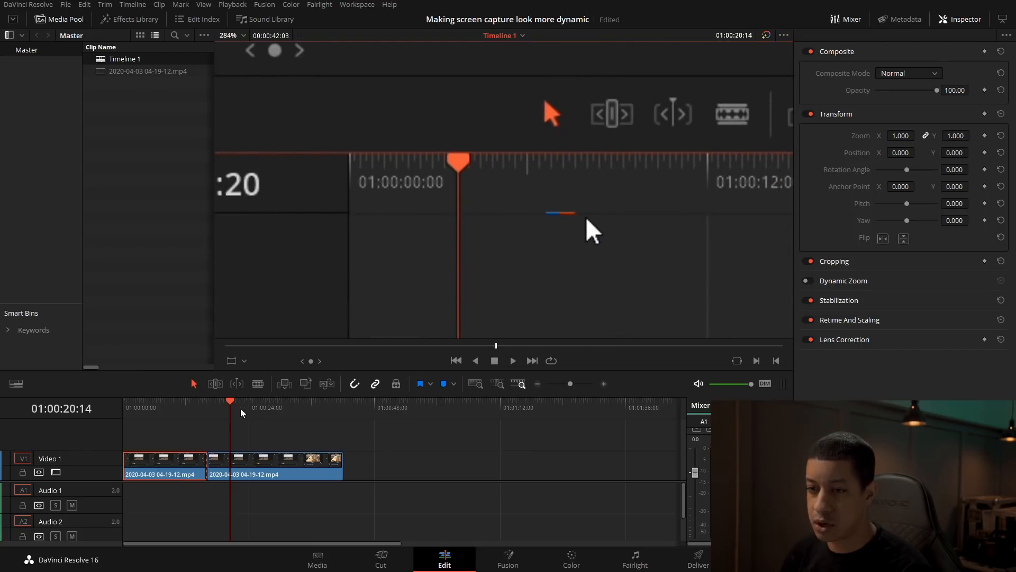
pyautogui.moveTo(229, 412); pyautogui.dragTo(229, 413)
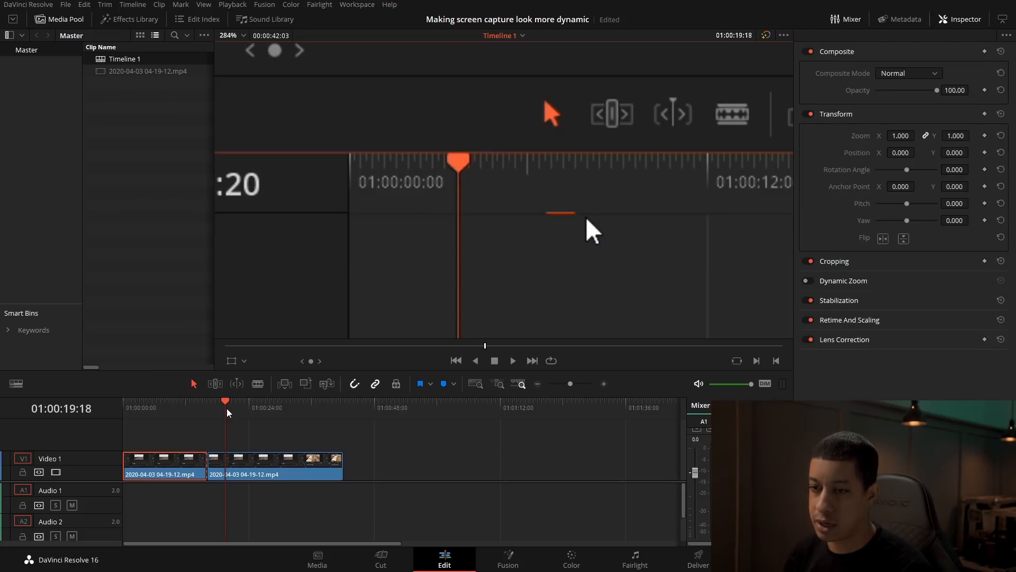
pyautogui.click(287, 471)
pyautogui.hotkey('ctrl', 'shift', '[')
# - Split the second clip segment at about 01:00:21 during playback
pyautogui.press('space')
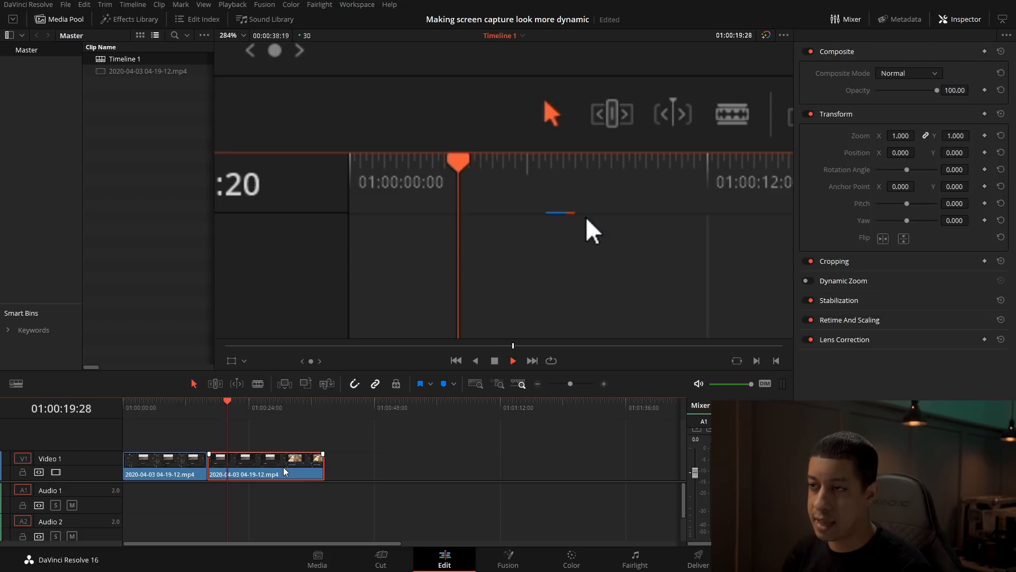
pyautogui.hotkey('ctrl', 'b')
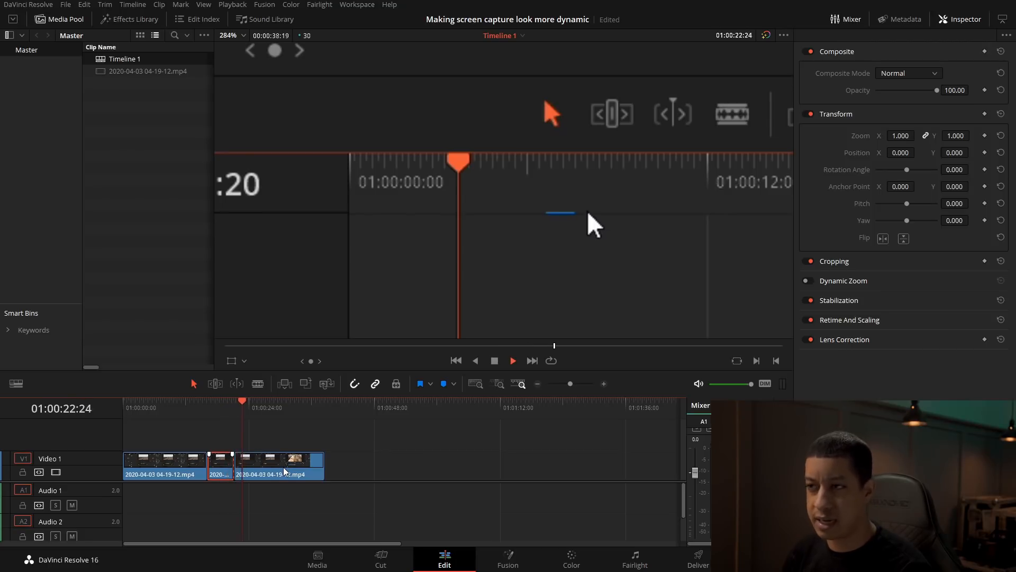
pyautogui.press('space')
# - Ripple-trim the start of the third clip segment to 01:00:23:05
pyautogui.press('Left')
pyautogui.press('Left')
pyautogui.press('Left')
pyautogui.press('Left')
pyautogui.press('Left')
pyautogui.press('Left')
pyautogui.press('Left')
pyautogui.press('Left')
pyautogui.press('Left')
pyautogui.press('Left')
pyautogui.press('Left')
pyautogui.press('Left')
pyautogui.press('Left')
pyautogui.press('Left')
pyautogui.press('Left')
pyautogui.press('Left')
pyautogui.press('Left')
pyautogui.press('Left')
pyautogui.press('Left')
pyautogui.press('Left')
pyautogui.press('Left')
pyautogui.press('Left')
pyautogui.press('Left')
pyautogui.press('Left')
pyautogui.press('Left')
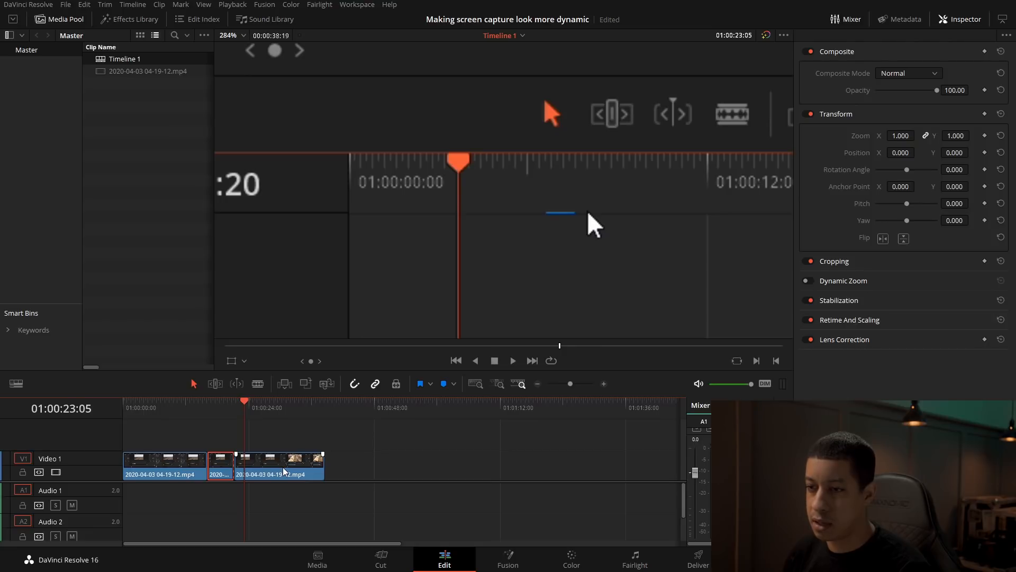
pyautogui.click(284, 471)
# - Save the project and play back the cuts with the whole frame fitted in the viewer
pyautogui.click(183, 404)
pyautogui.press('space')
pyautogui.press('space')
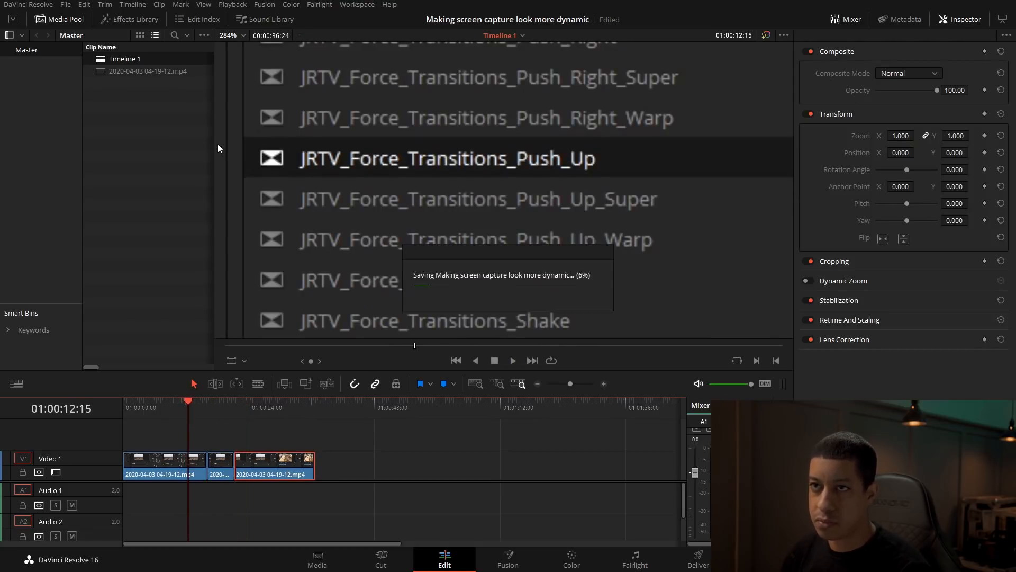
pyautogui.hotkey('shift', 'z')
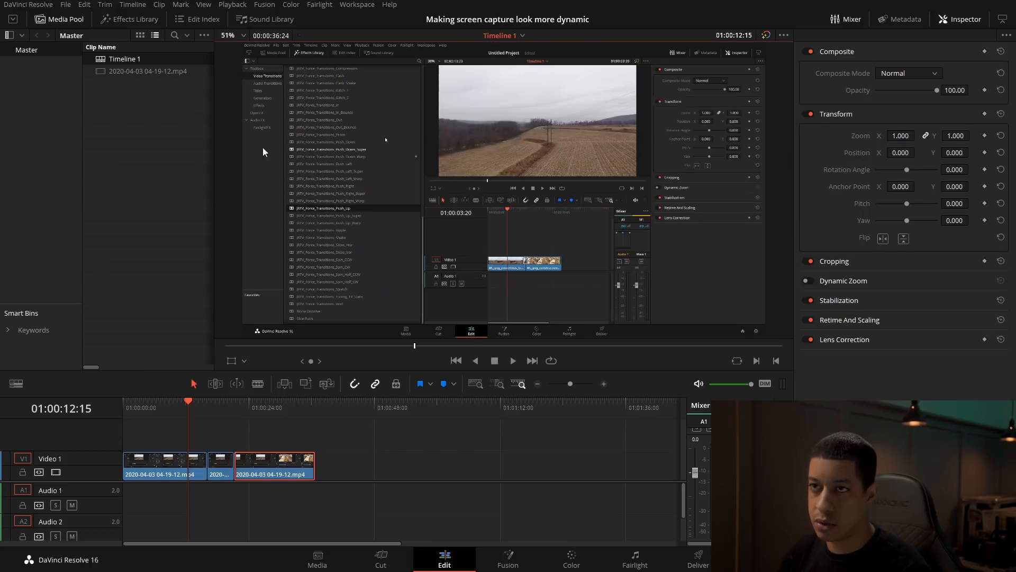
pyautogui.press('space')
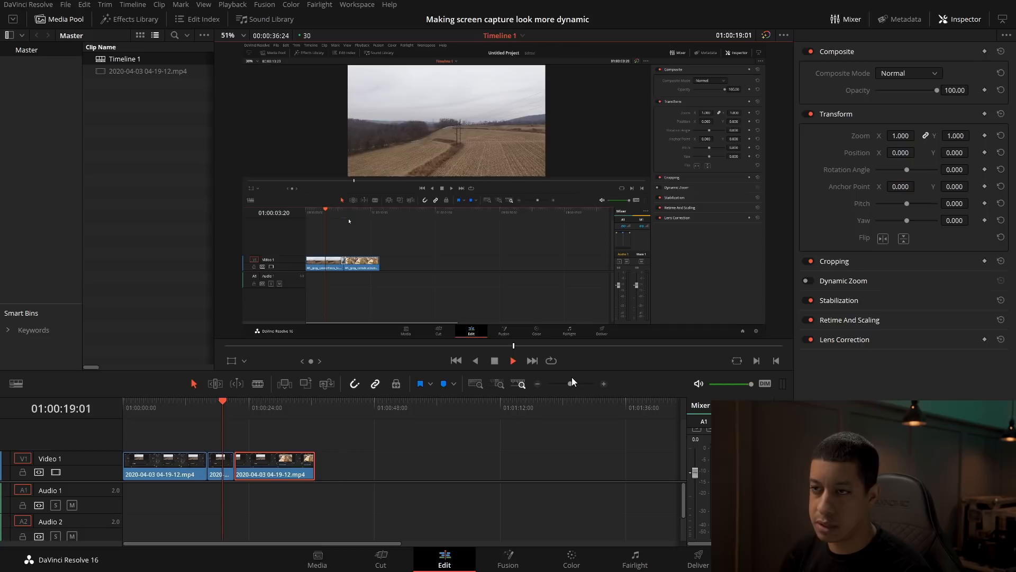
pyautogui.press('space')
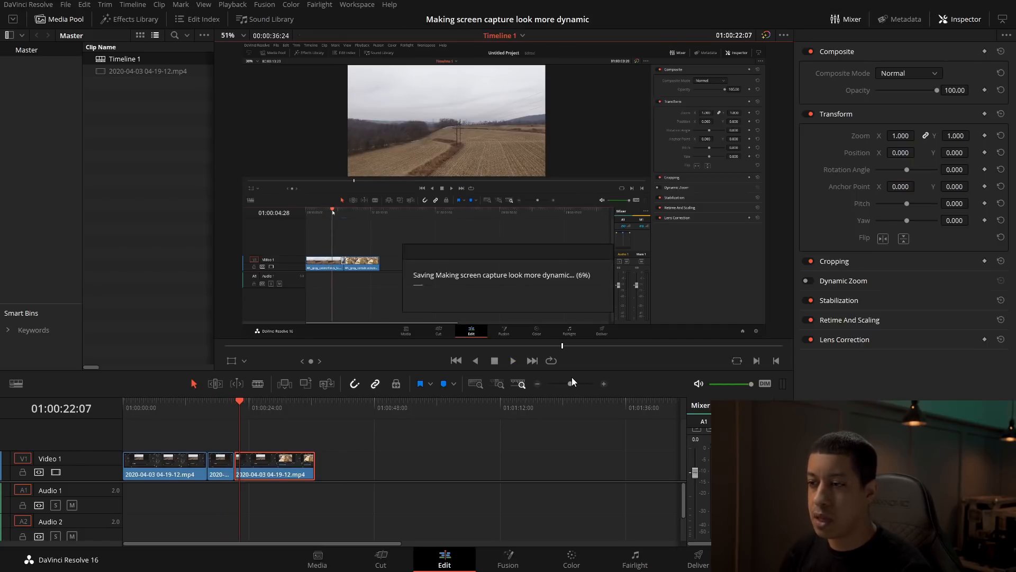
# - Set the clip speed of the short middle segment to 300%
pyautogui.click(603, 384)
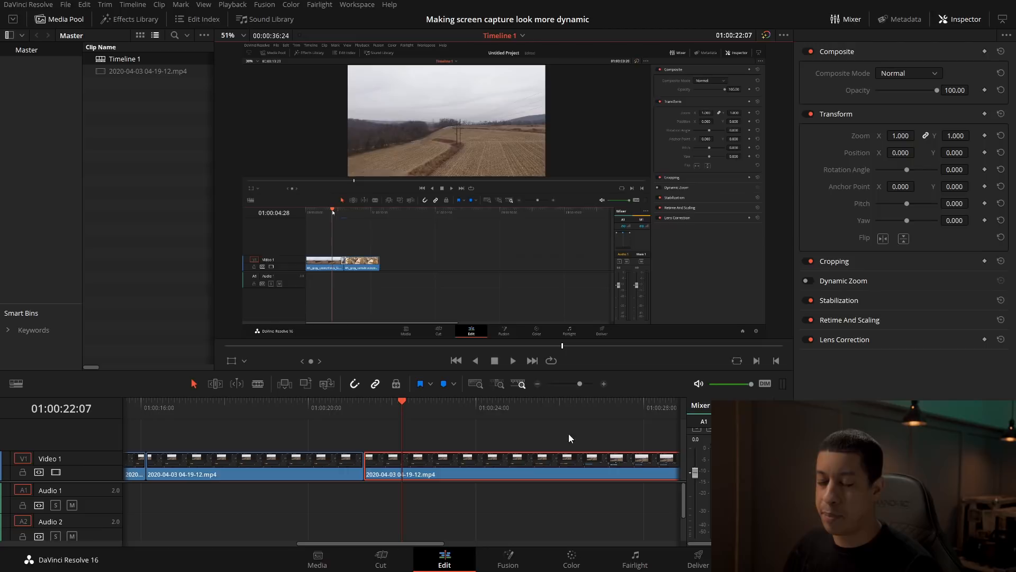
pyautogui.click(275, 470)
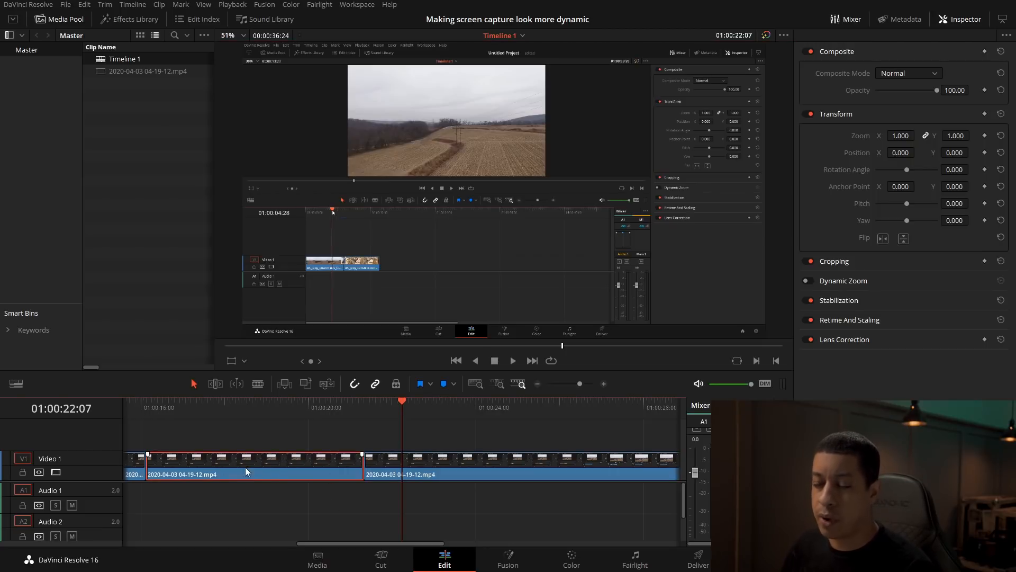
pyautogui.rightClick(263, 471)
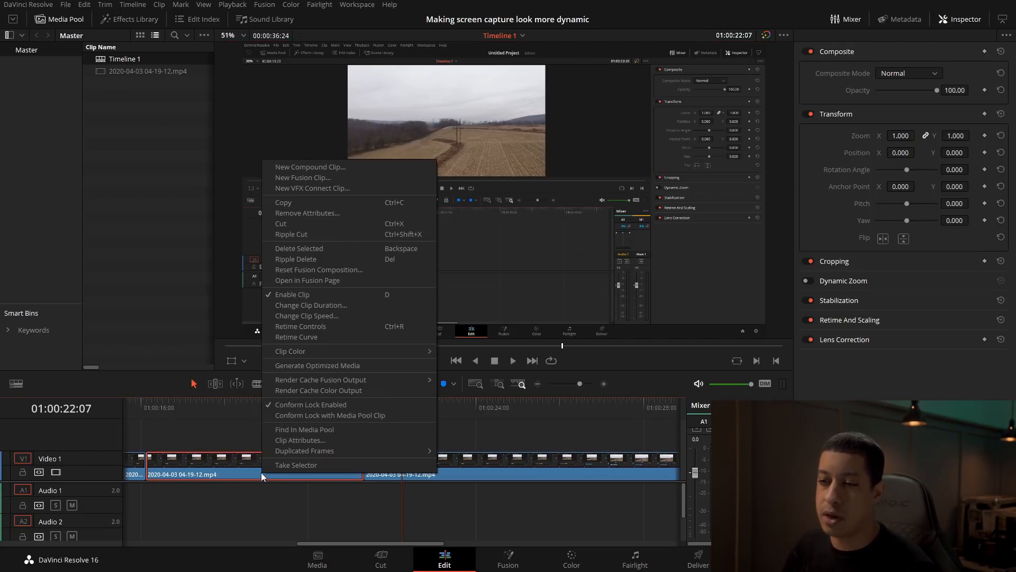
pyautogui.click(345, 315)
pyautogui.click(245, 316)
pyautogui.write('300')
pyautogui.click(342, 428)
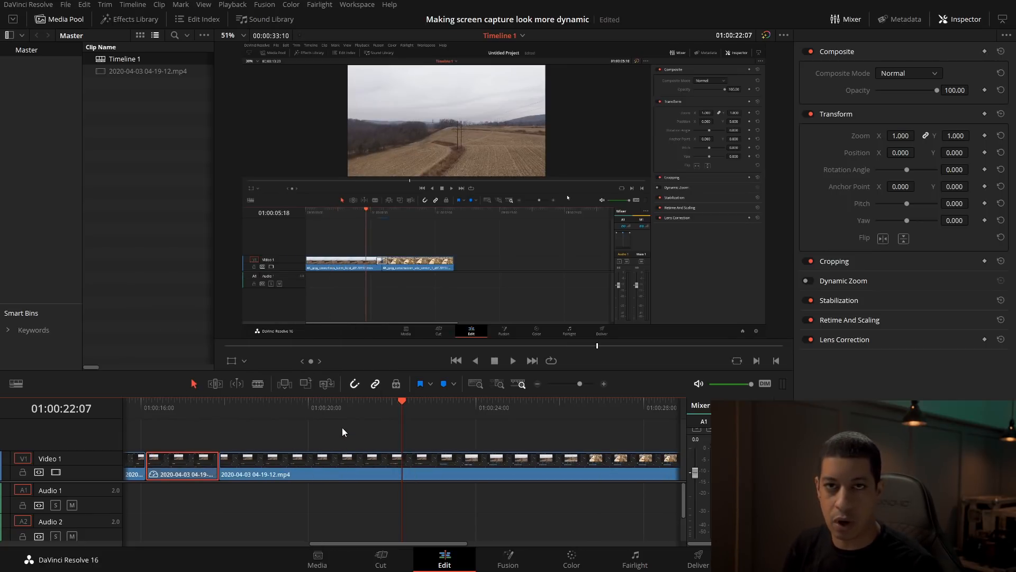
# - Play back the sped-up segment and split the last clip at 01:00:24:14
pyautogui.click(186, 411)
pyautogui.press('space')
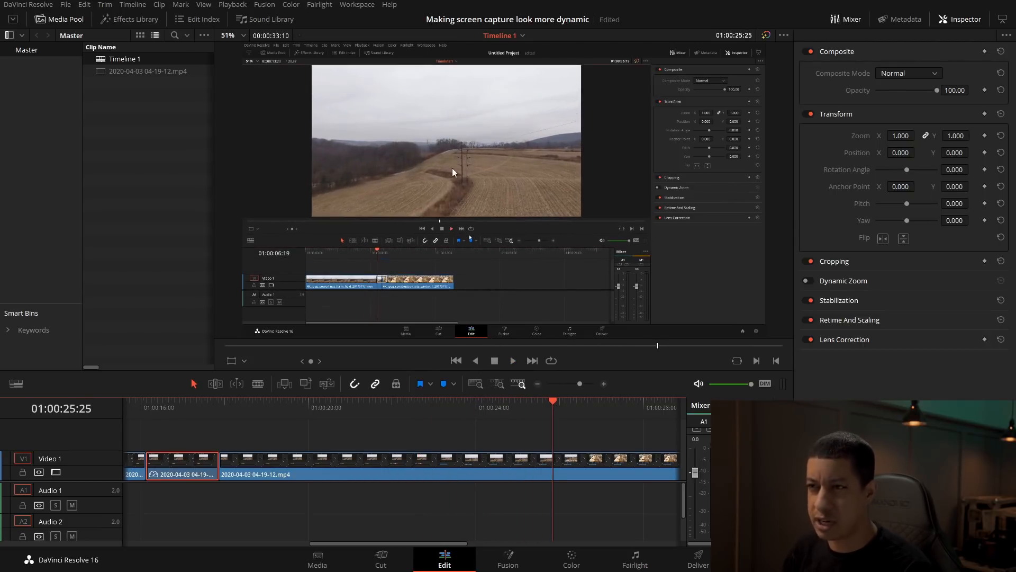
pyautogui.rightClick(551, 409)
pyautogui.moveTo(553, 402); pyautogui.dragTo(494, 410)
pyautogui.hotkey('ctrl', 'b')
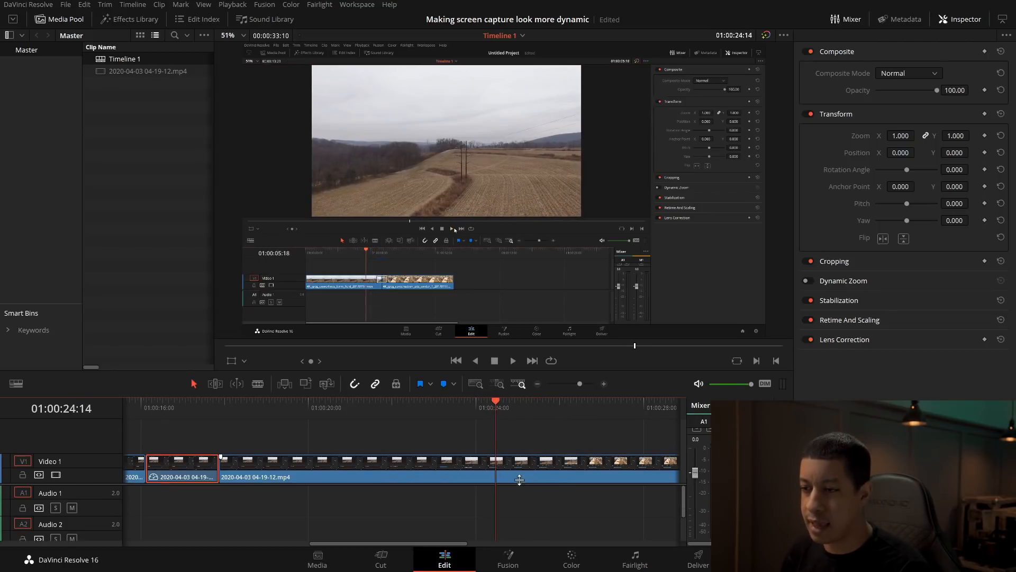
# - Try a different clip speed on the segment ending at 01:00:24:14, and undo the change
pyautogui.rightClick(434, 475)
pyautogui.click(500, 316)
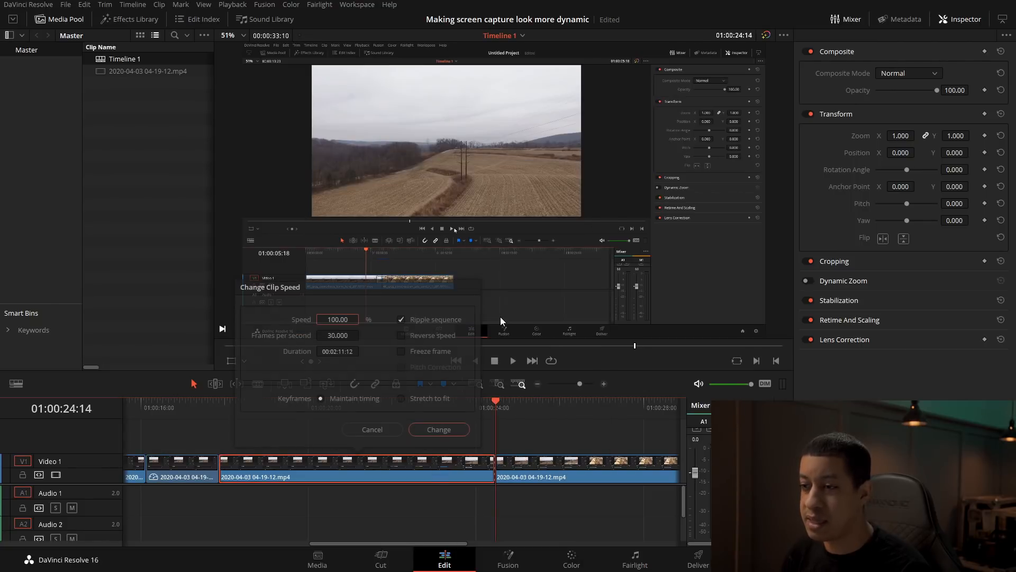
pyautogui.write('3000')
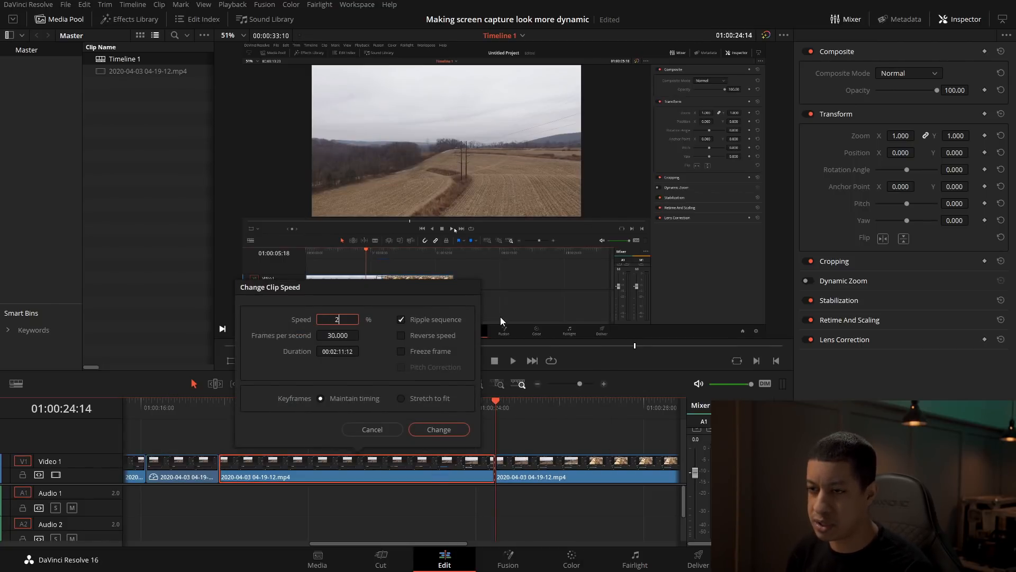
pyautogui.press('Return')
pyautogui.hotkey('ctrl', 'z')
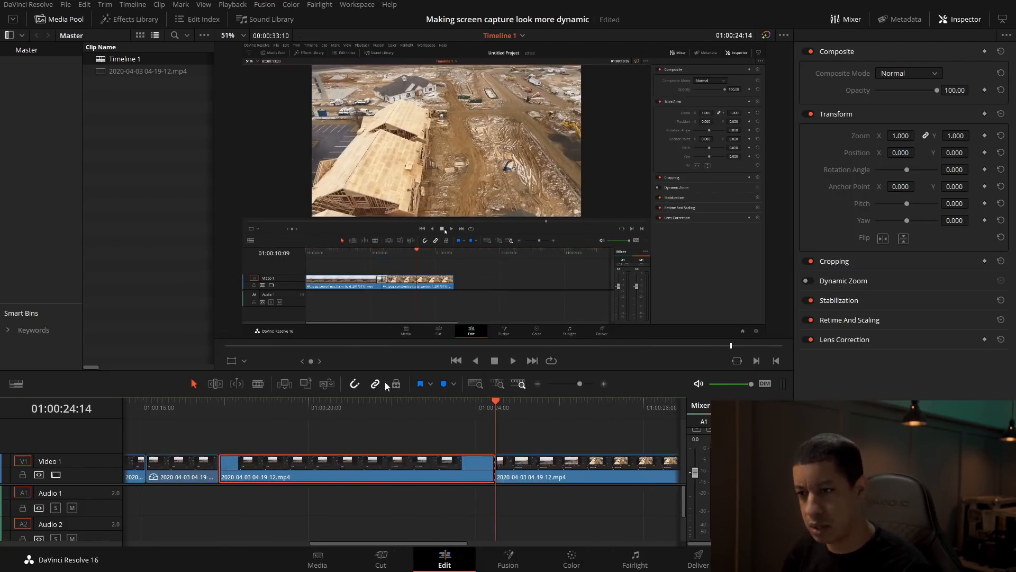
# - Set the clip speed of the segment just before the 01:00:24:14 cut to 250%
pyautogui.click(394, 484)
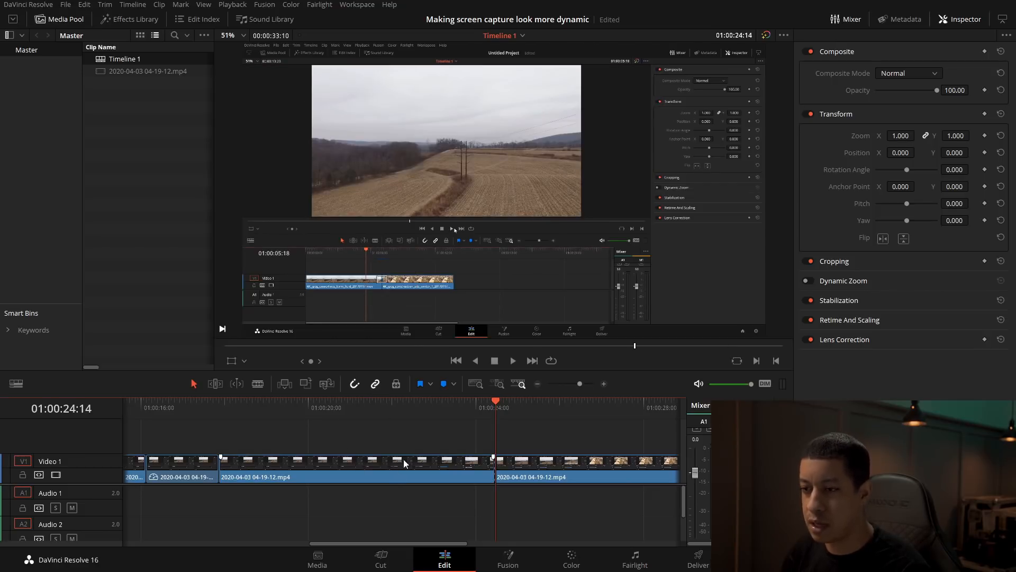
pyautogui.rightClick(401, 464)
pyautogui.click(487, 274)
pyautogui.write('250')
pyautogui.press('Return')
# - Play back the sped-up segments from 01:00:17:05 and look over the whole edited timeline from its start
pyautogui.click(189, 405)
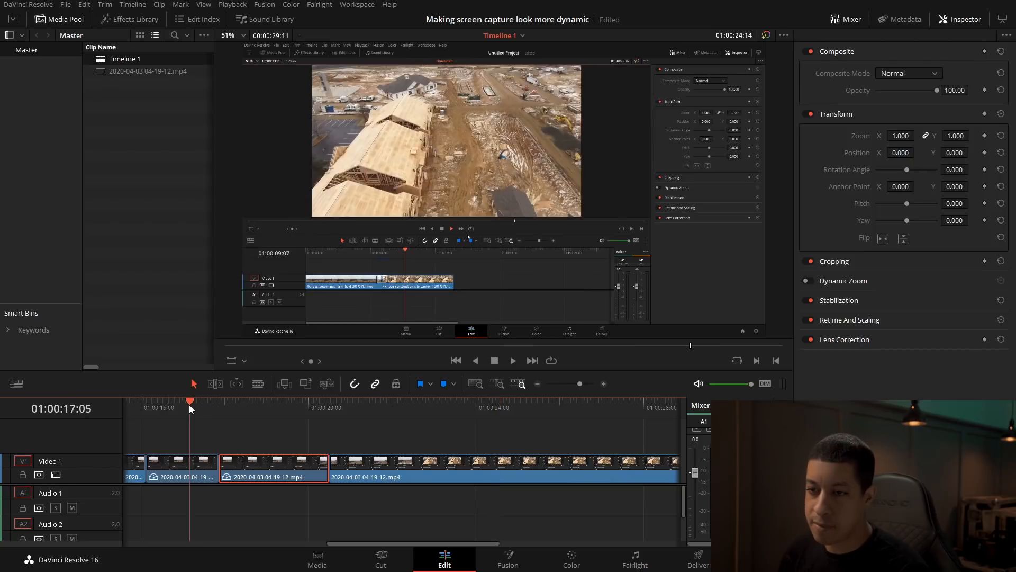
pyautogui.press('space')
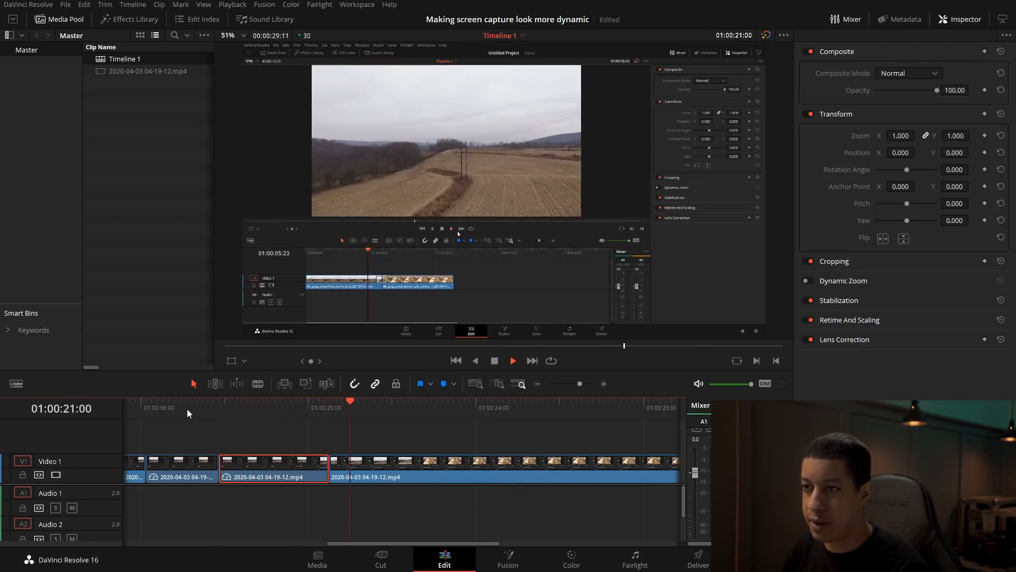
pyautogui.press('space')
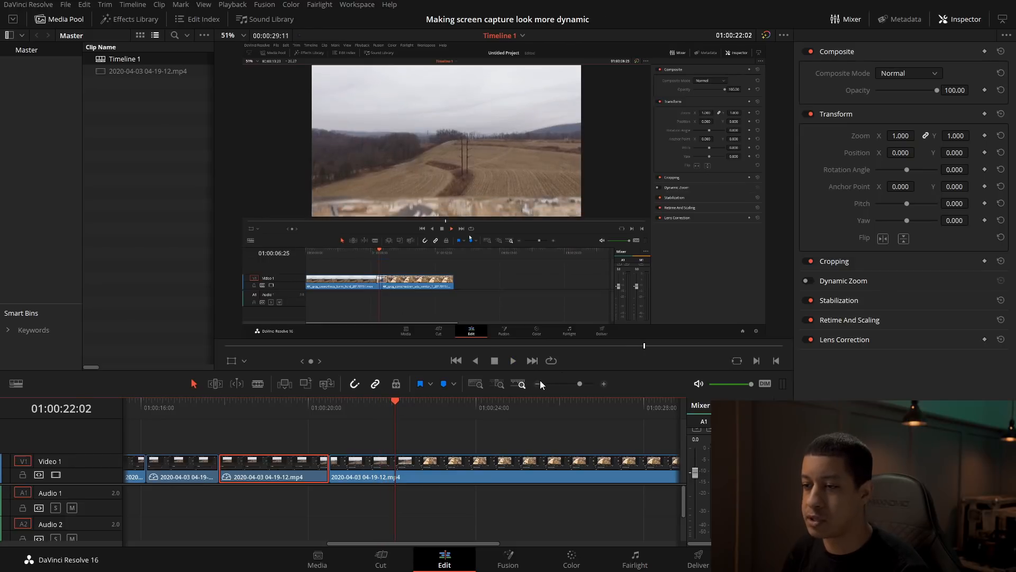
pyautogui.click(538, 382)
pyautogui.moveTo(312, 462); pyautogui.dragTo(272, 472)
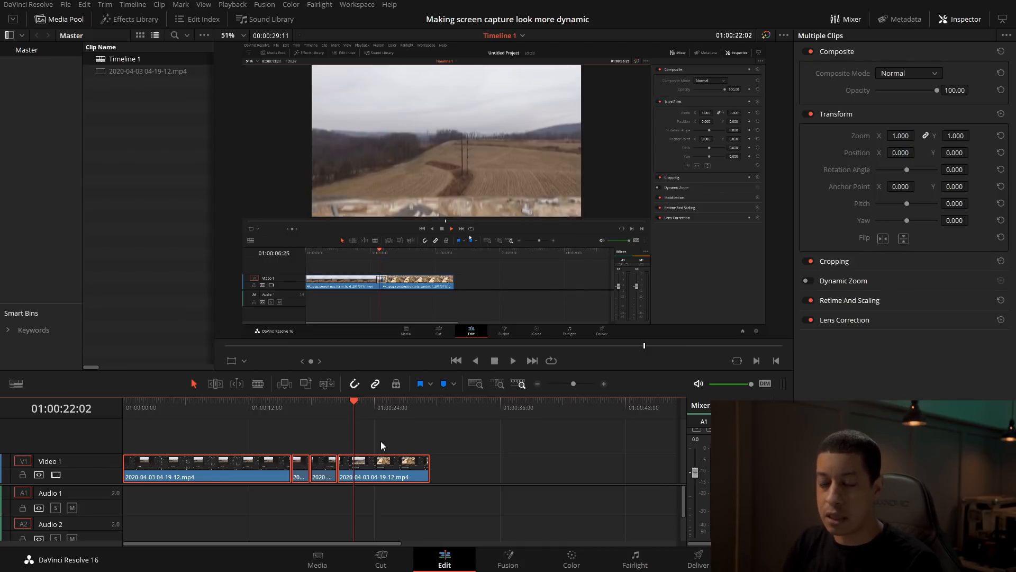
pyautogui.press('Home')
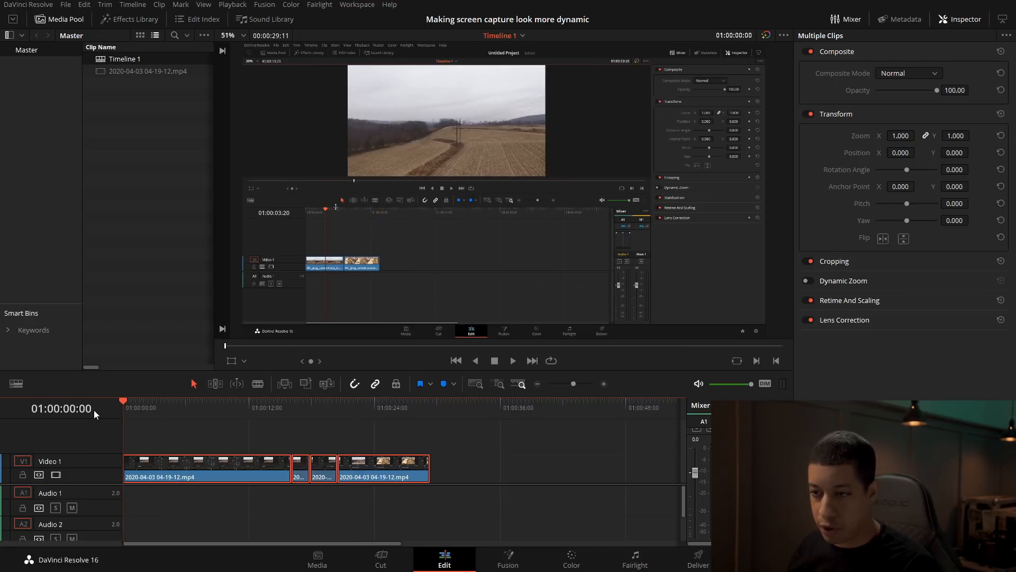
pyautogui.click(349, 413)
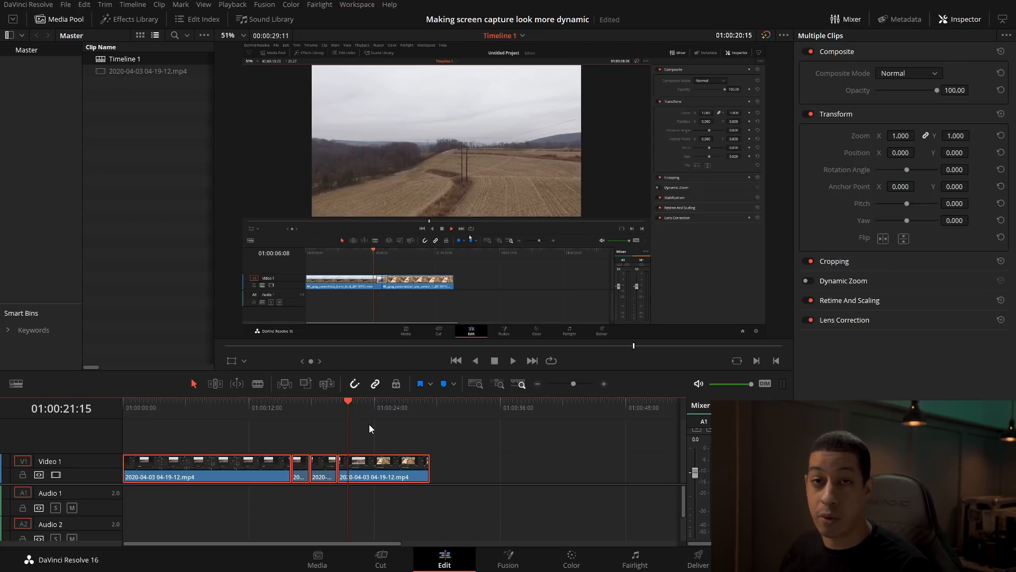
# - Render the edited timeline as a single QuickTime H.264 clip with the file name "video"
pyautogui.click(694, 556)
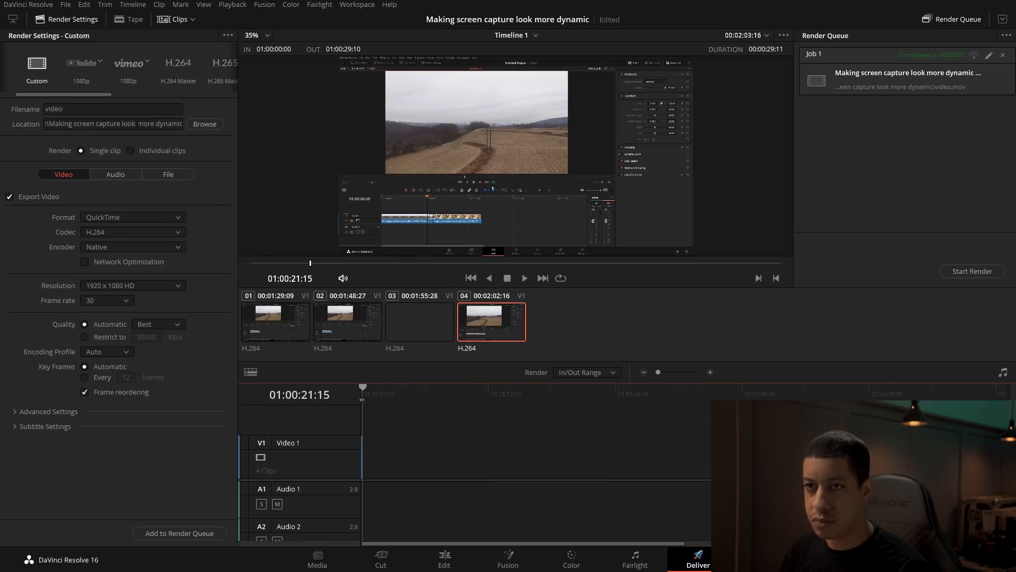
pyautogui.click(90, 110)
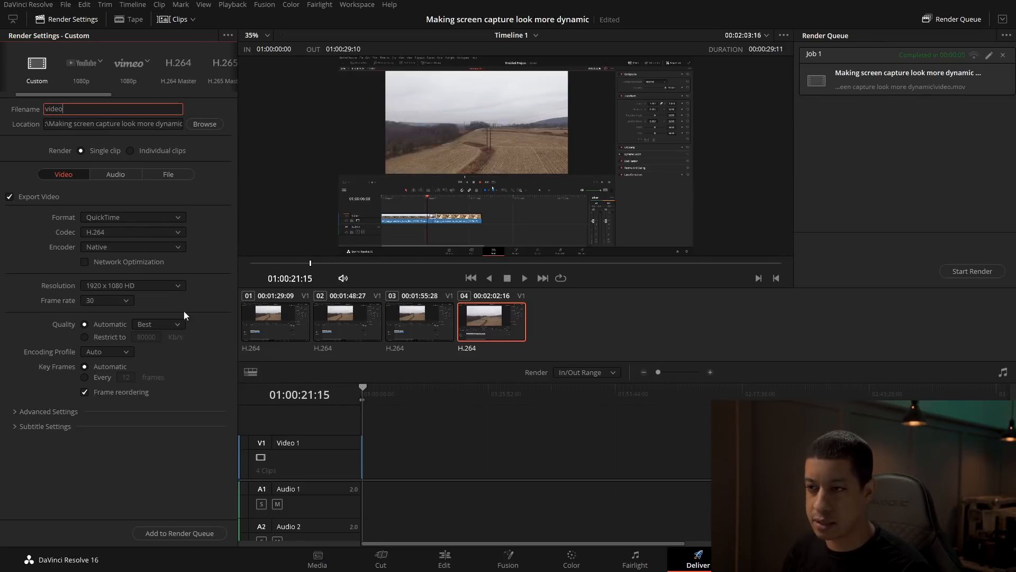
pyautogui.click(186, 534)
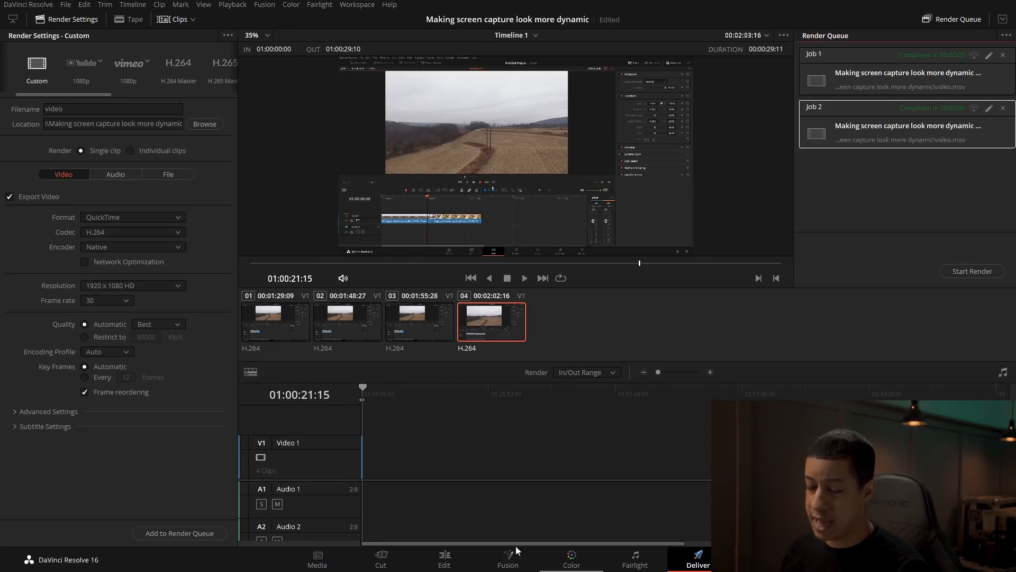
# - Create a new empty timeline with its own settings and a custom resolution of 1080 x 1080
pyautogui.click(444, 557)
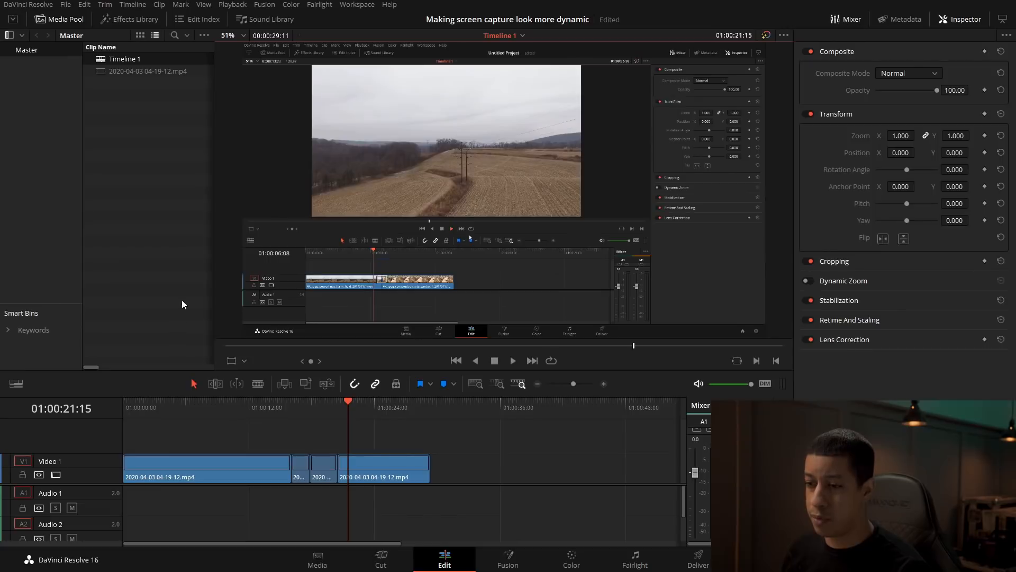
pyautogui.rightClick(121, 117)
pyautogui.moveTo(182, 130)
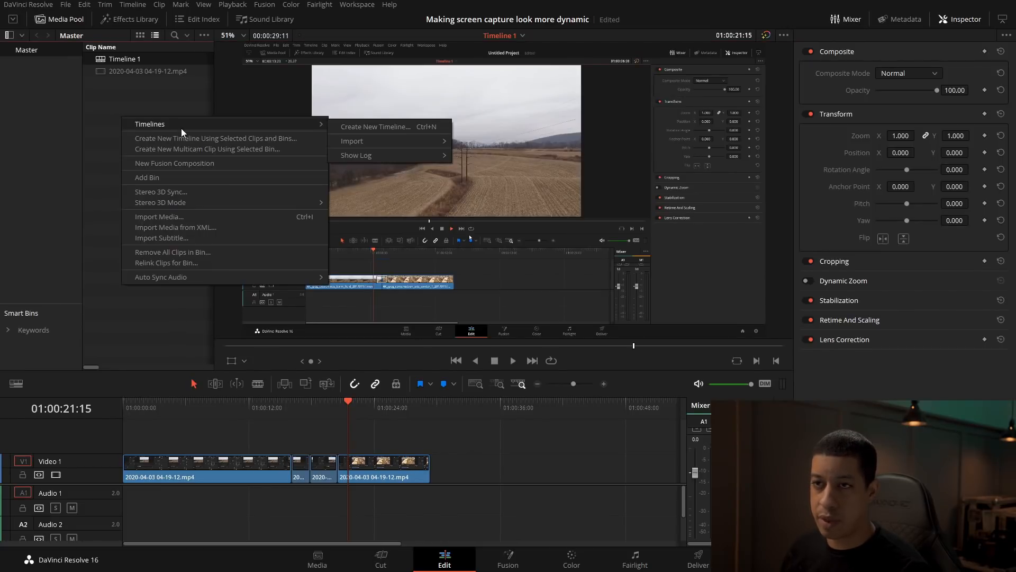
pyautogui.click(356, 129)
pyautogui.click(440, 353)
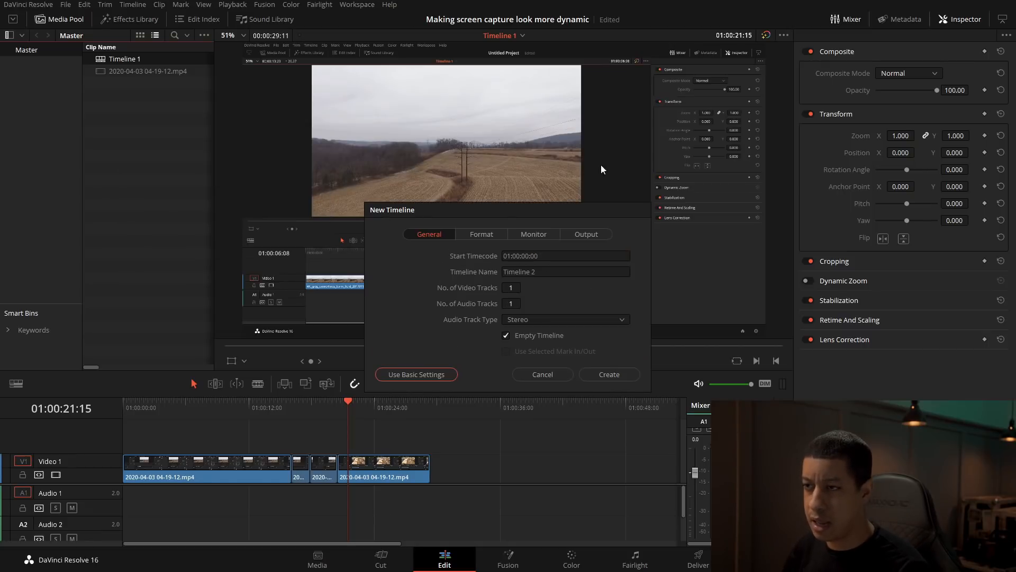
pyautogui.click(494, 236)
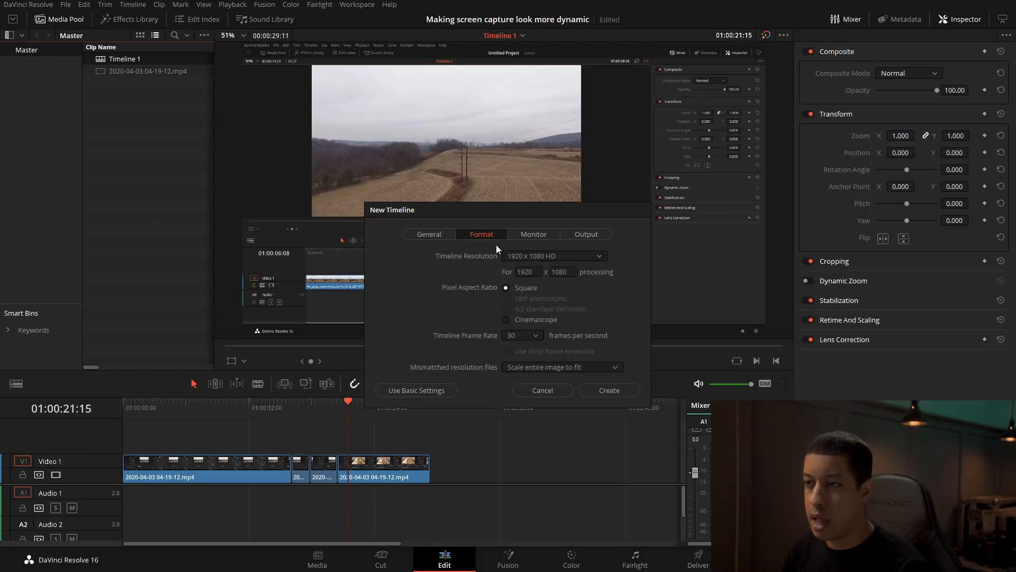
pyautogui.click(530, 272)
pyautogui.write('1080')
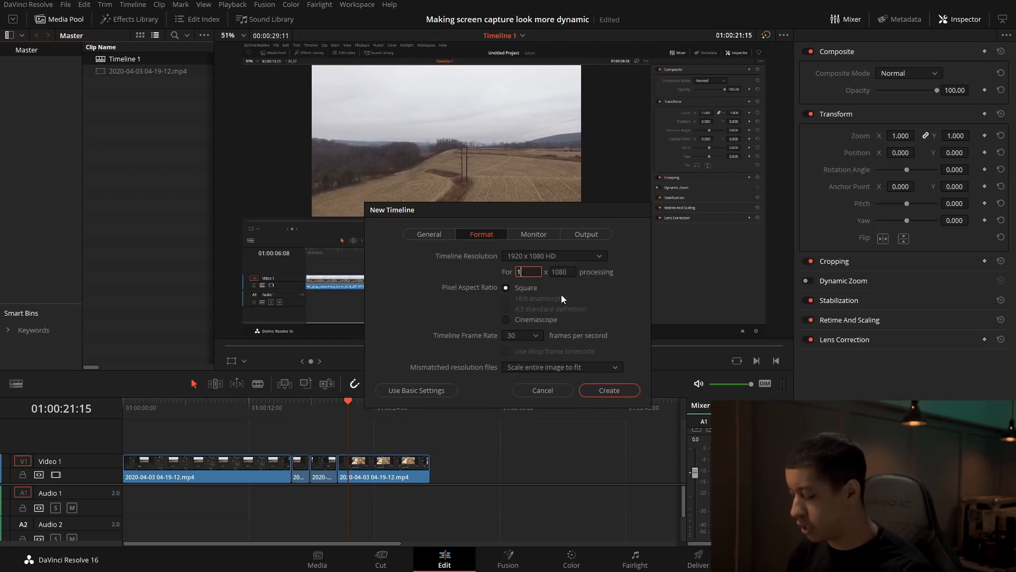
pyautogui.click(609, 390)
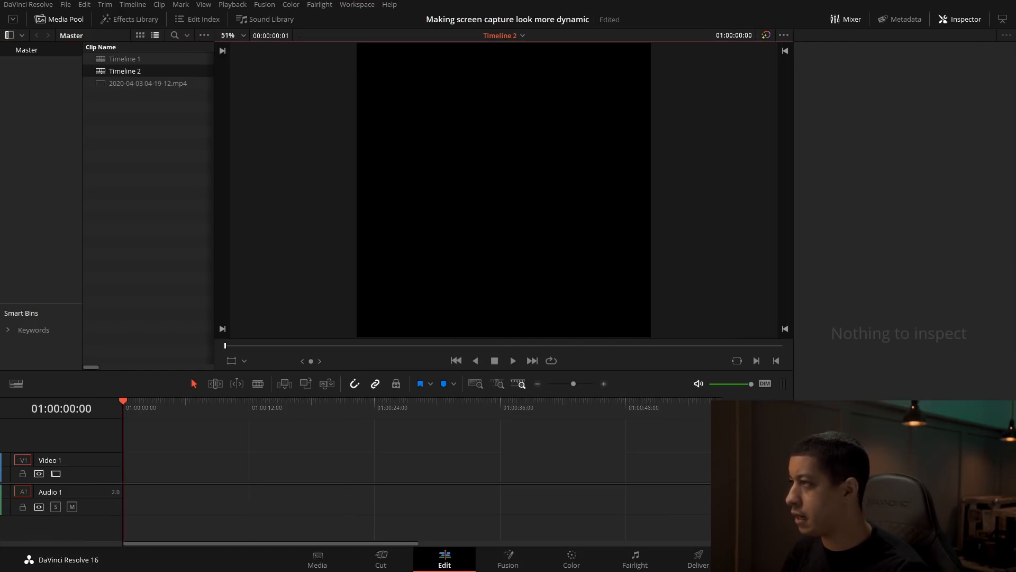
# - Import the rendered video.mov into the media pool and place it at the start of the new timeline
pyautogui.moveTo(236, 87); pyautogui.dragTo(132, 151)
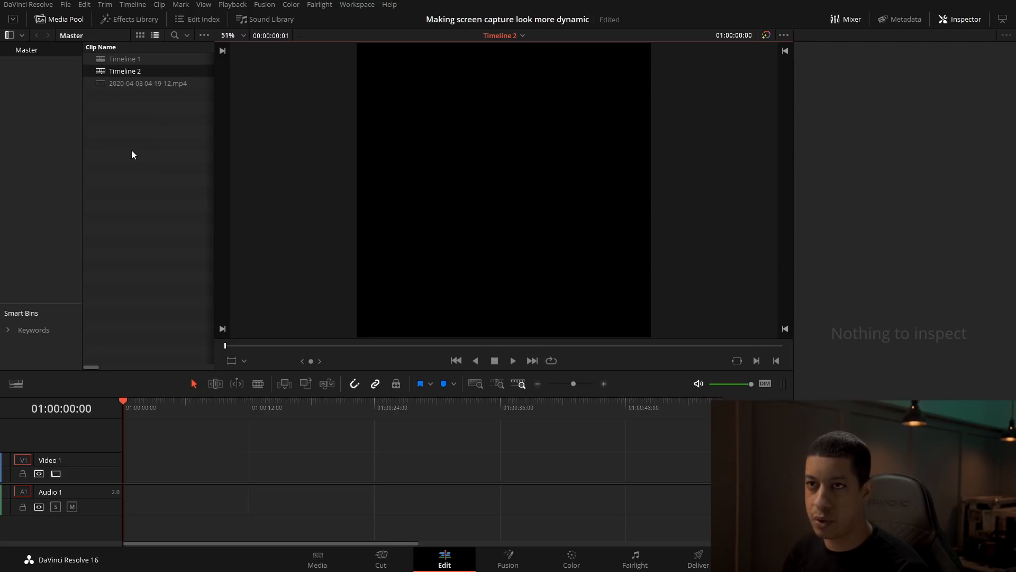
pyautogui.moveTo(99, 77); pyautogui.dragTo(130, 472)
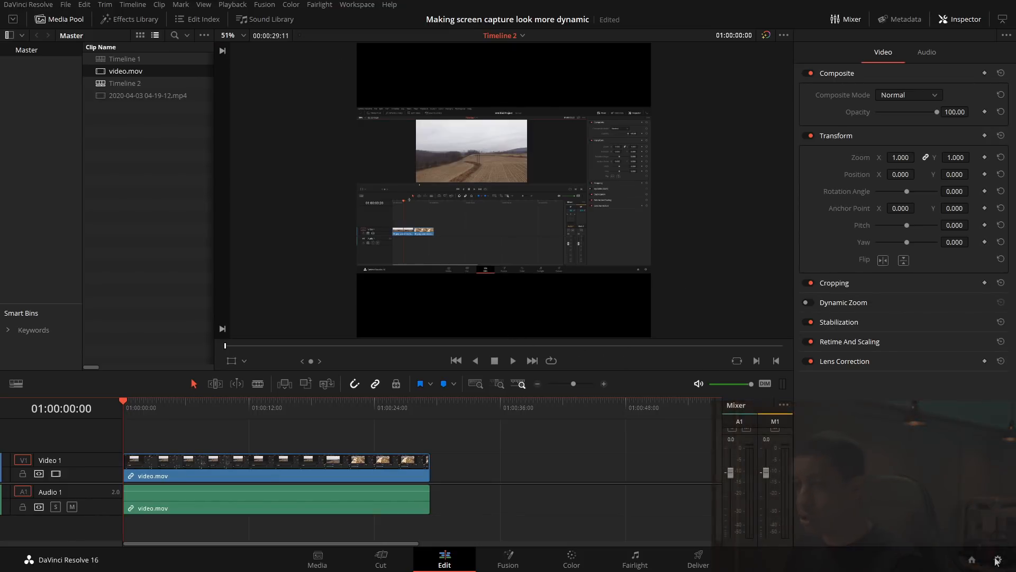
# - Look at the project's image scaling options for mismatched resolution files, and leave the settings without saving
pyautogui.click(998, 560)
pyautogui.click(313, 129)
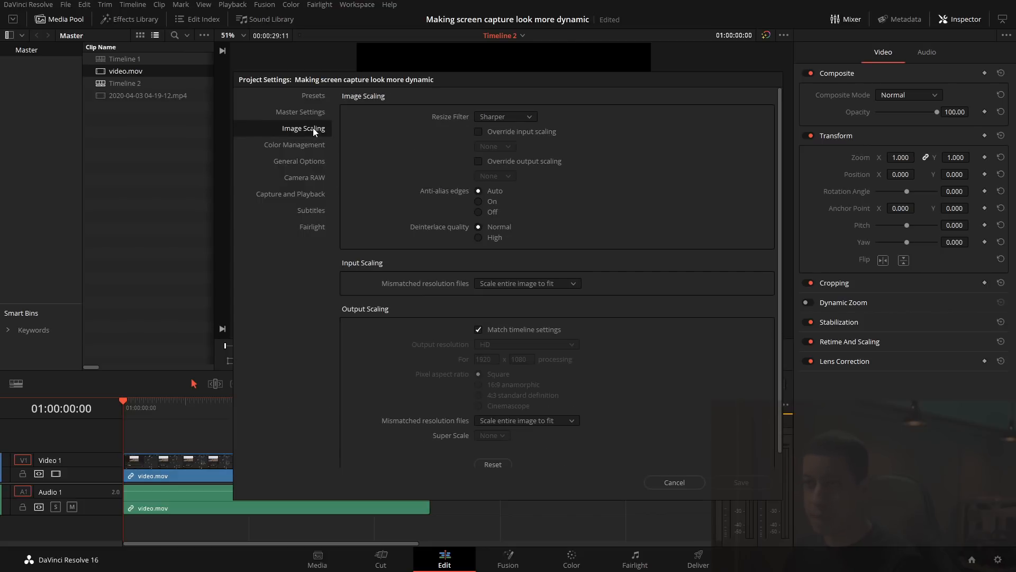
pyautogui.click(531, 283)
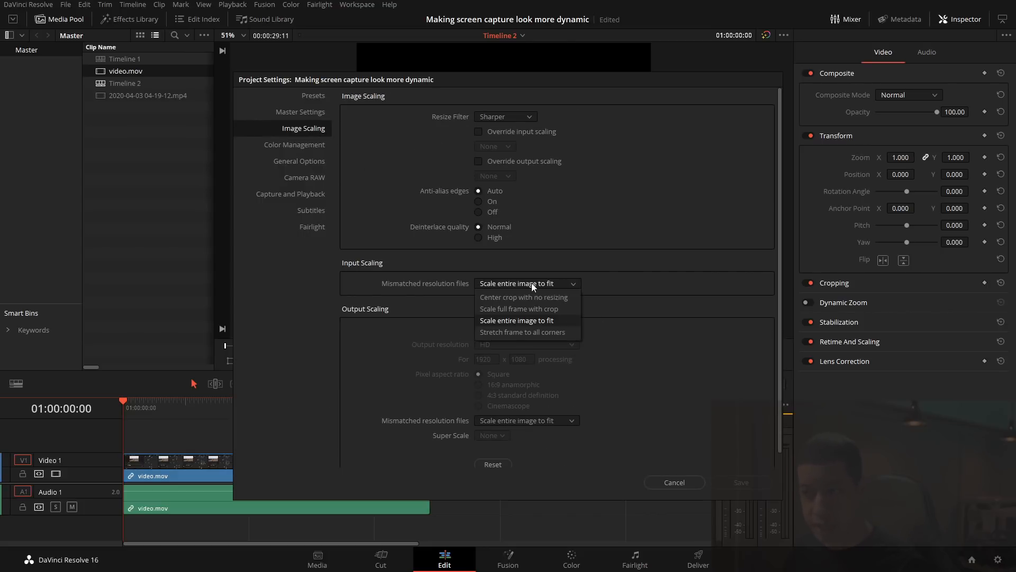
pyautogui.click(684, 482)
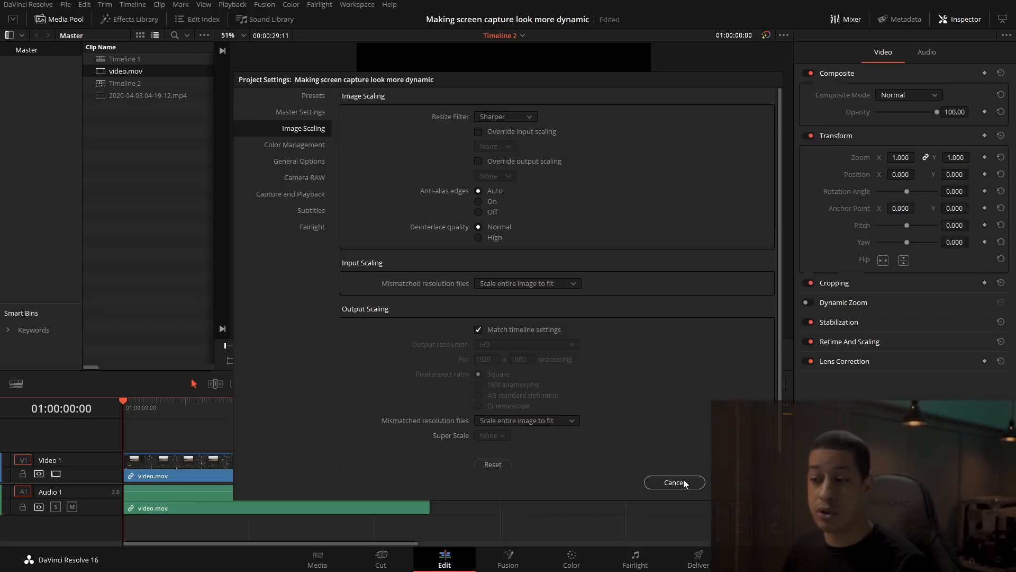
pyautogui.click(683, 482)
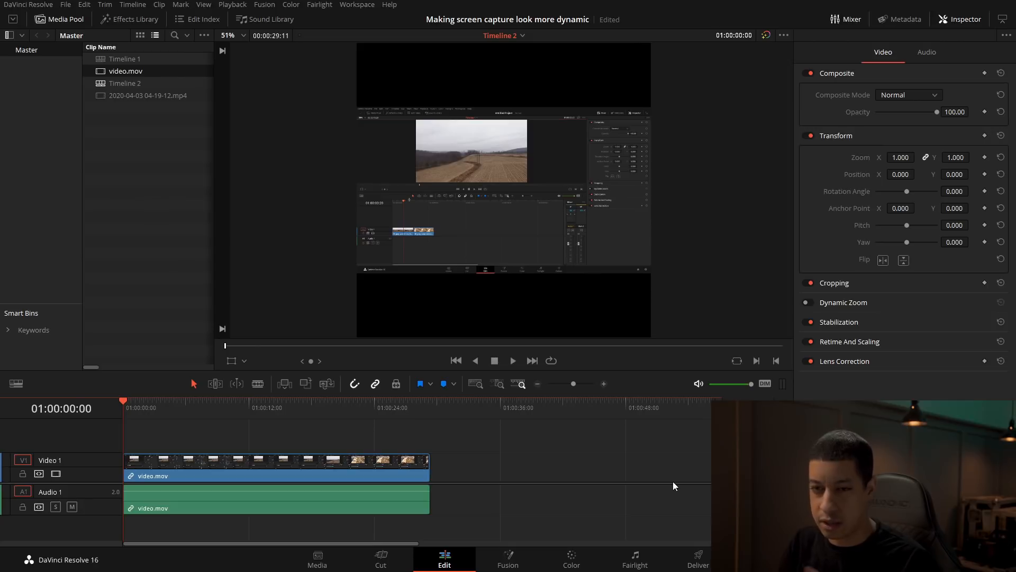
# - Open the video.mov clip in Fusion, hide the Spline editor and add a Crop node
pyautogui.click(375, 479)
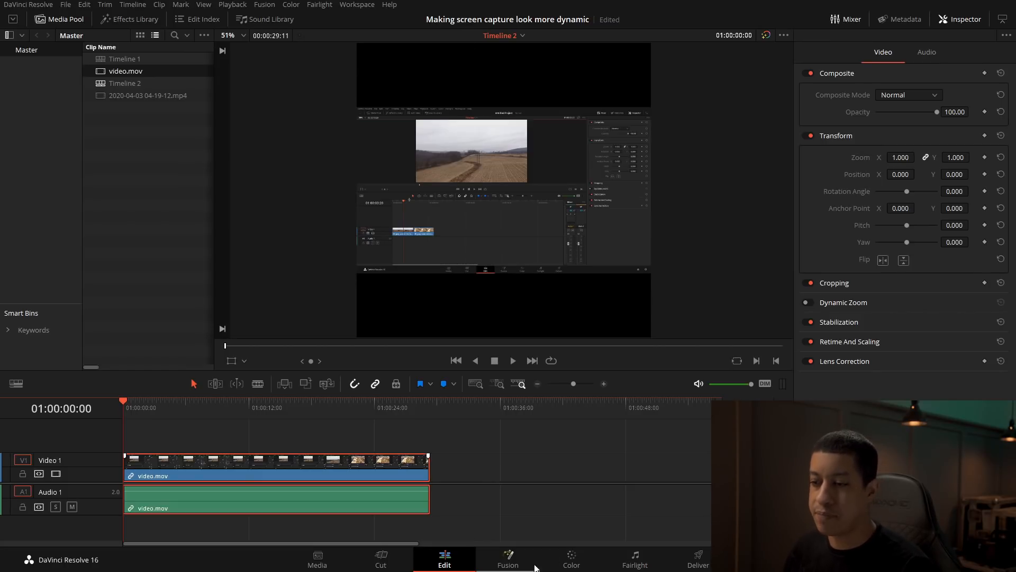
pyautogui.click(518, 565)
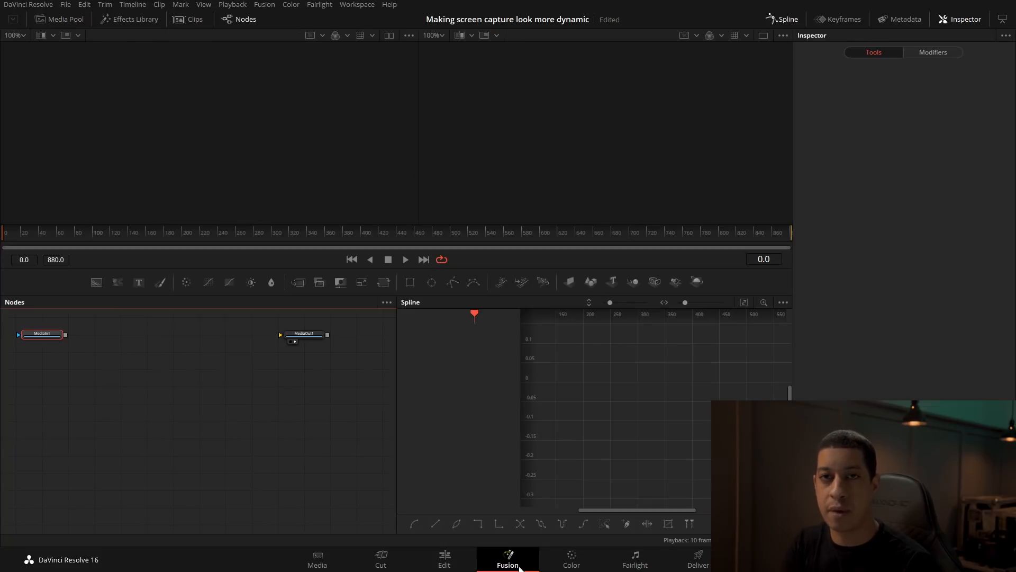
pyautogui.moveTo(570, 111); pyautogui.dragTo(616, 164)
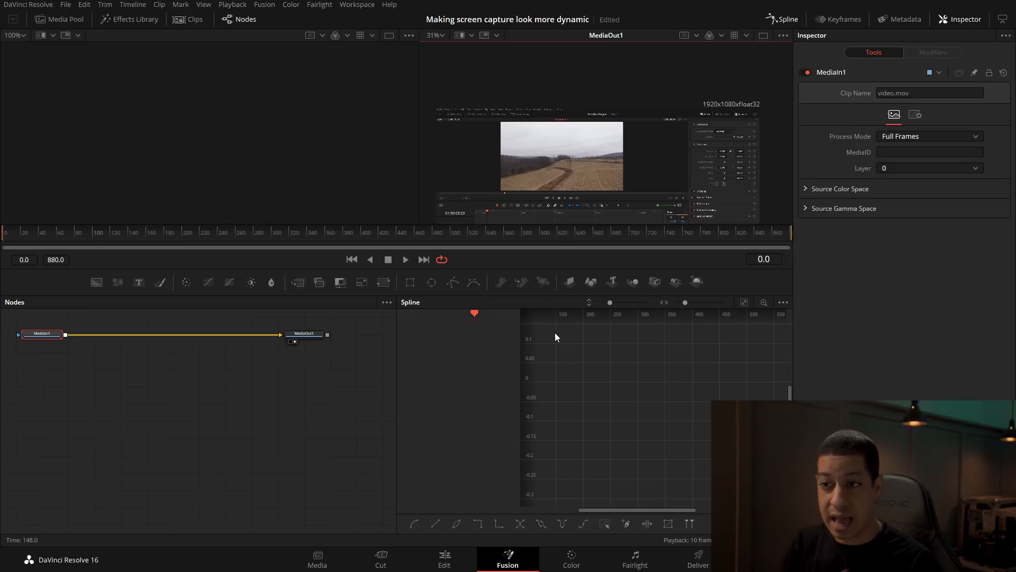
pyautogui.click(782, 19)
pyautogui.click(449, 403)
pyautogui.hotkey('shift', 'space')
pyautogui.write('crop')
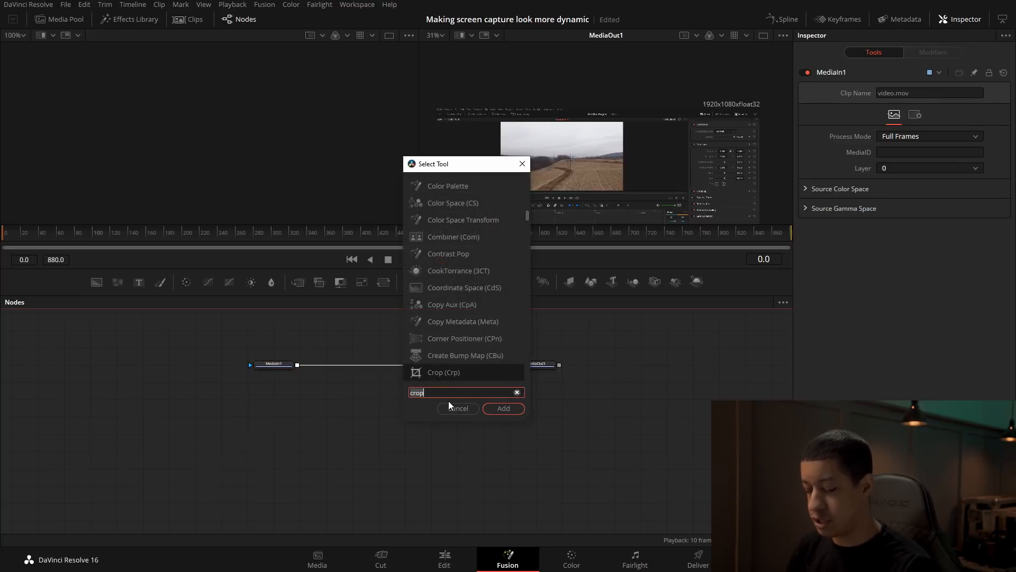
pyautogui.press('Return')
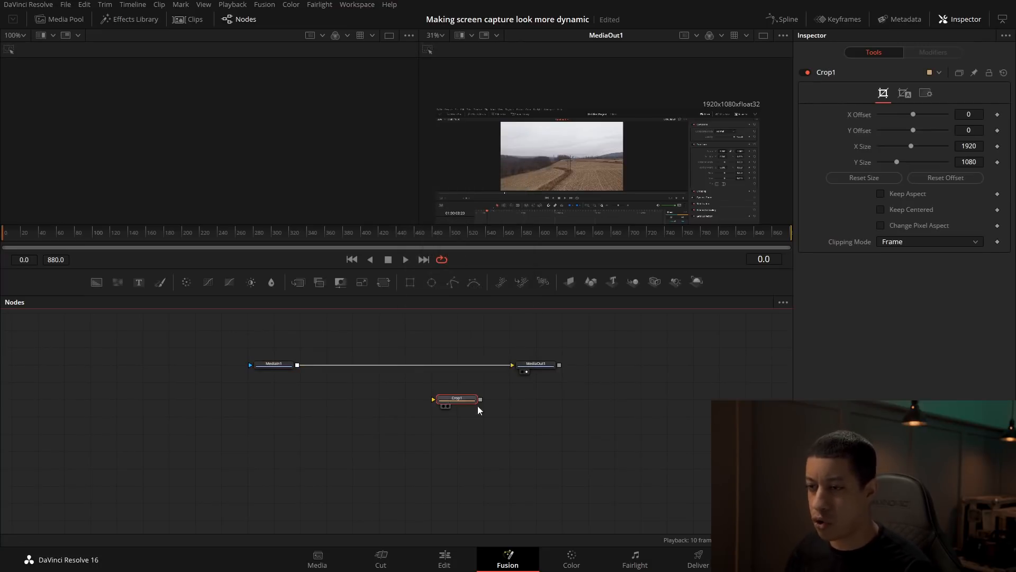
# - Connect the Crop node between MediaIn1 and MediaOut1, and select it for editing
pyautogui.moveTo(501, 363); pyautogui.dragTo(417, 411)
pyautogui.moveTo(507, 365); pyautogui.dragTo(594, 407)
pyautogui.click(593, 379)
pyautogui.click(540, 368)
pyautogui.click(469, 399)
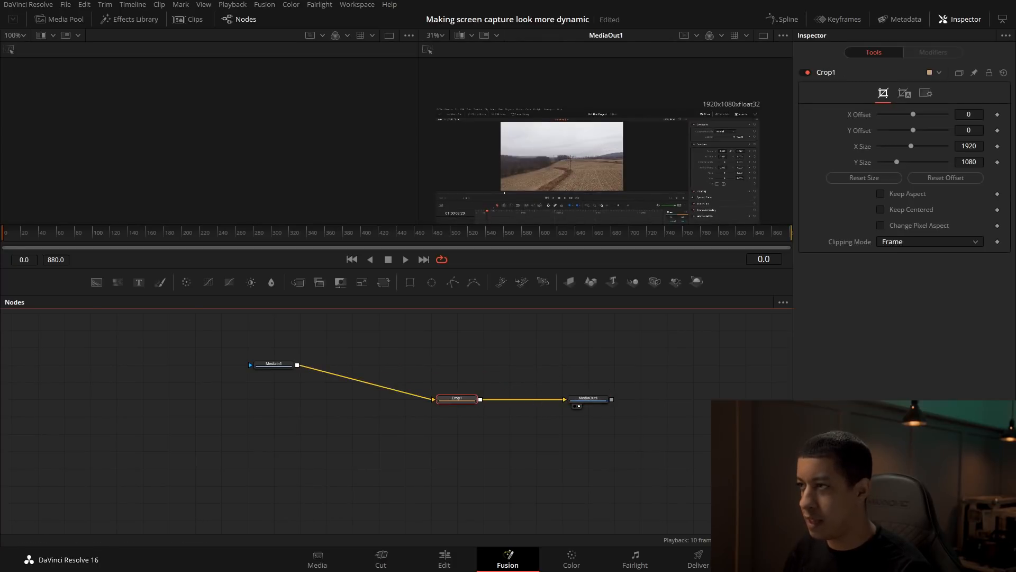
# - Set the Crop node's X Size to 1080 and examine the cropped frame
pyautogui.click(969, 146)
pyautogui.write('1080')
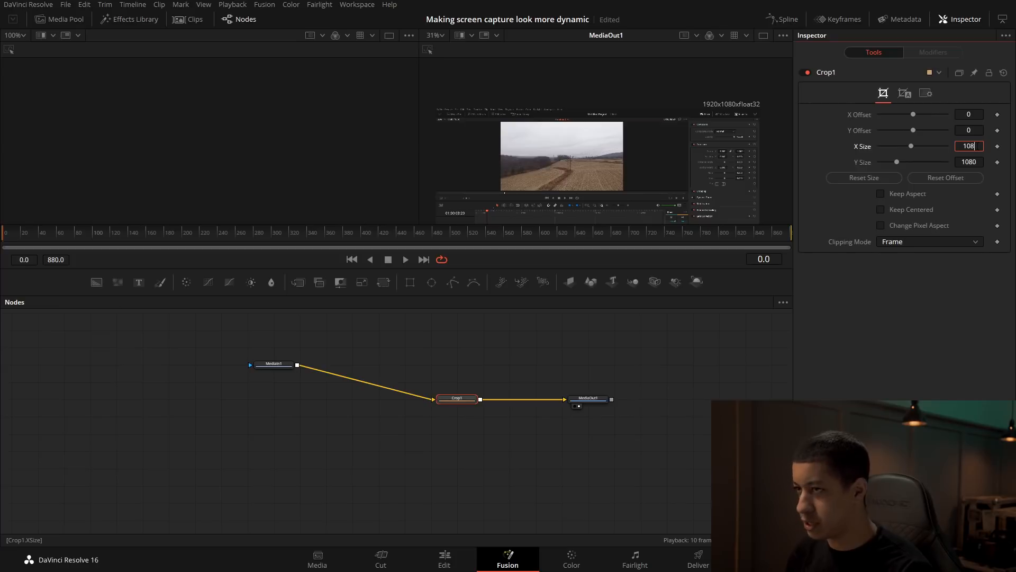
pyautogui.press('Tab')
pyautogui.moveTo(624, 184); pyautogui.dragTo(642, 157)
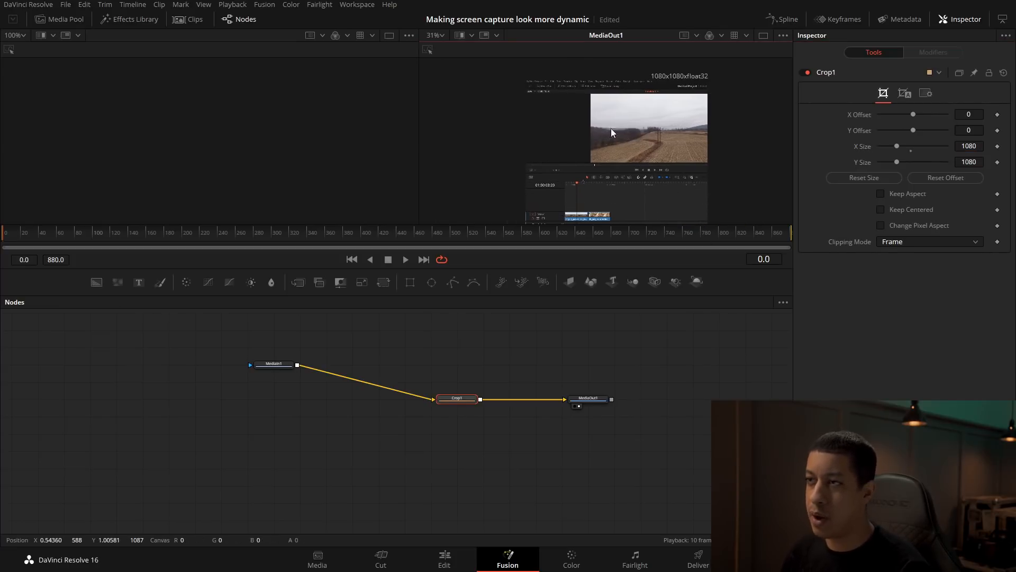
# - Enlarge the viewer area and move the Crop and MediaOut nodes farther away from MediaIn to make room
pyautogui.moveTo(629, 269); pyautogui.dragTo(624, 356)
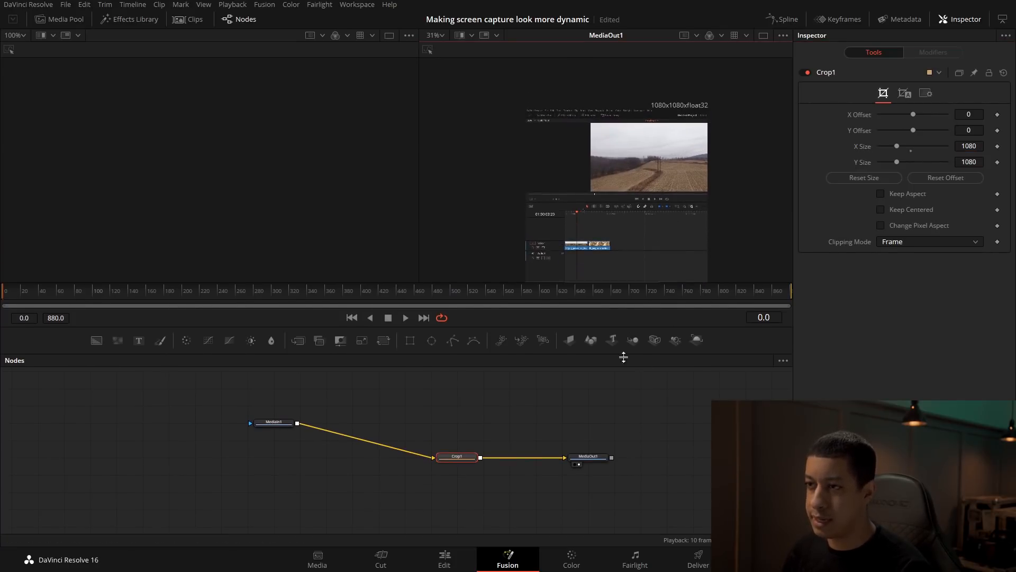
pyautogui.moveTo(420, 435); pyautogui.dragTo(706, 448)
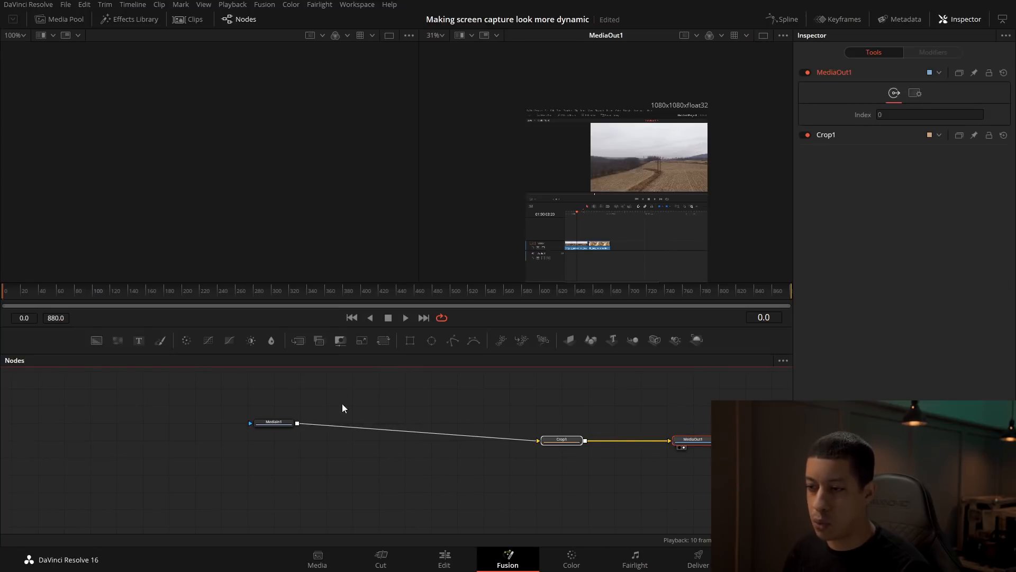
# - Move the Crop and MediaOut nodes together away from MediaIn1 to free space between them, and recenter the cropped frame in the viewer
pyautogui.moveTo(569, 441); pyautogui.dragTo(653, 441)
pyautogui.moveTo(746, 467); pyautogui.dragTo(616, 405)
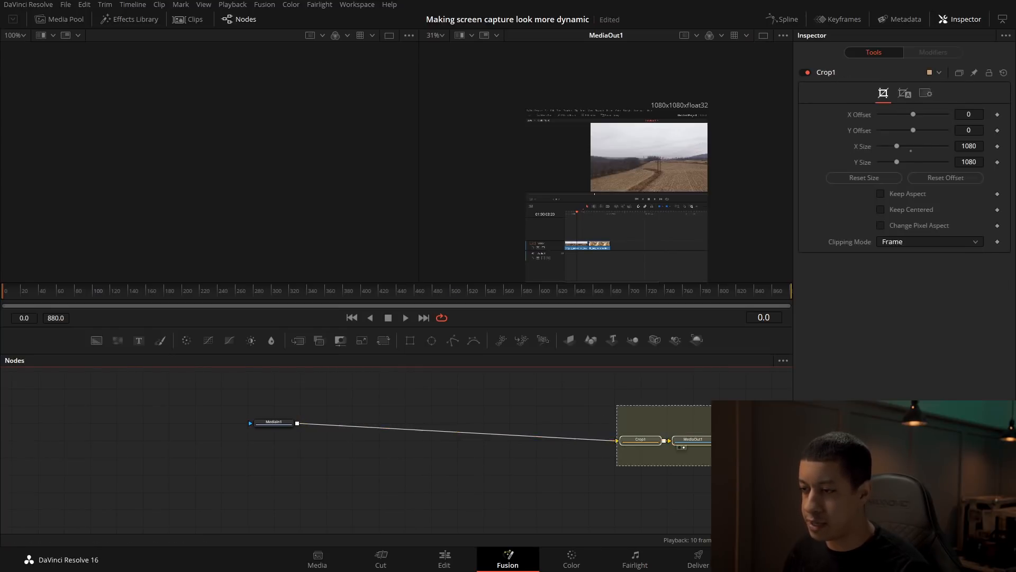
pyautogui.moveTo(649, 440); pyautogui.dragTo(725, 423)
pyautogui.moveTo(273, 422); pyautogui.dragTo(195, 421)
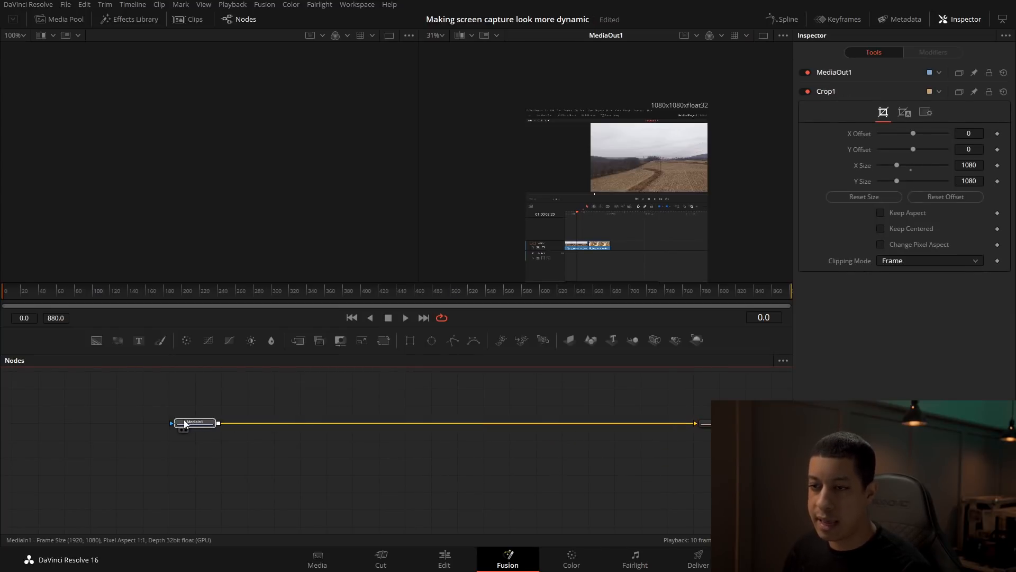
pyautogui.click(313, 410)
pyautogui.moveTo(625, 218); pyautogui.dragTo(630, 153)
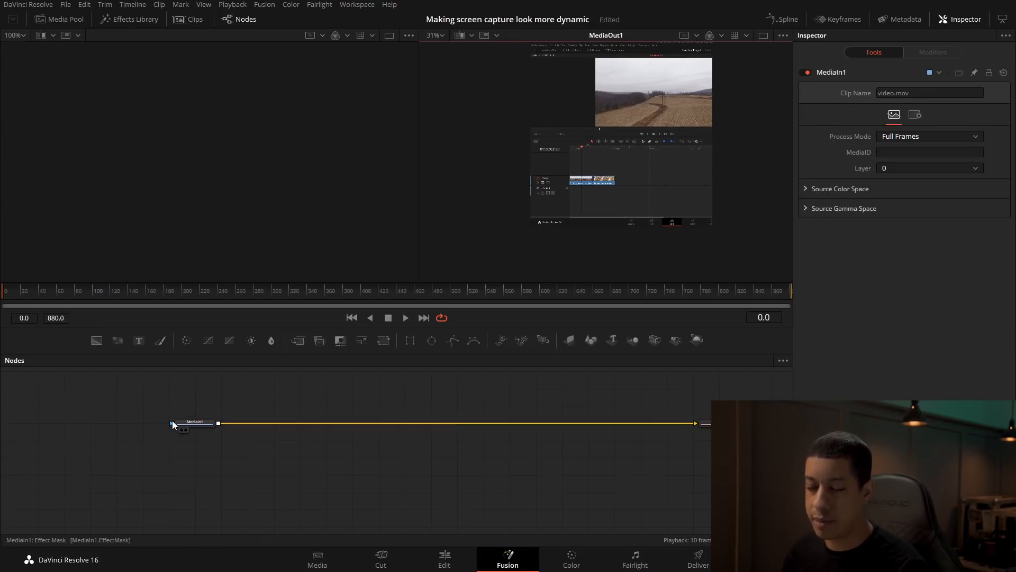
# - Insert an ImagePlane3D node after MediaIn1 and show it in the empty viewer
pyautogui.click(185, 424)
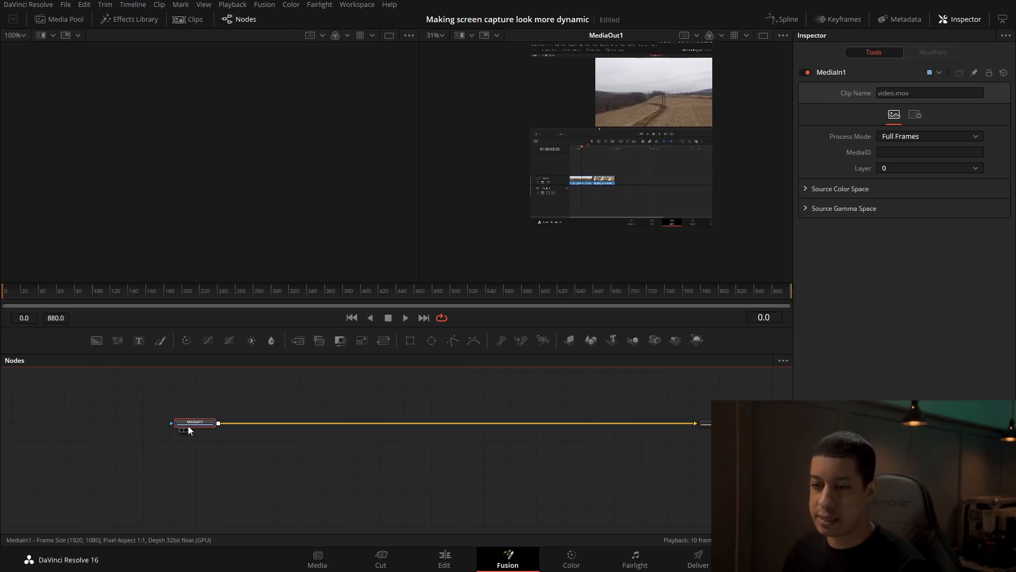
pyautogui.click(568, 339)
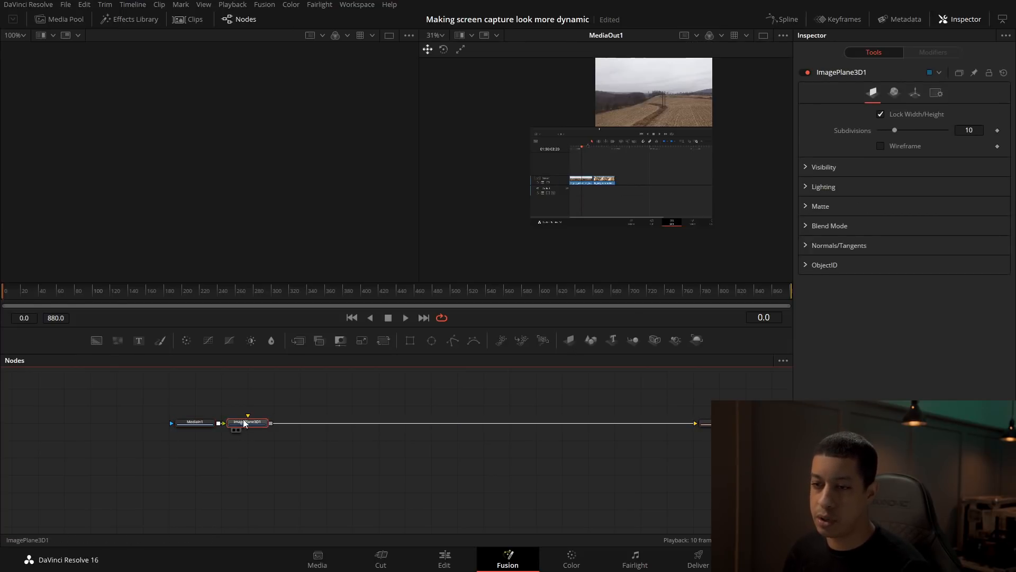
pyautogui.press('1')
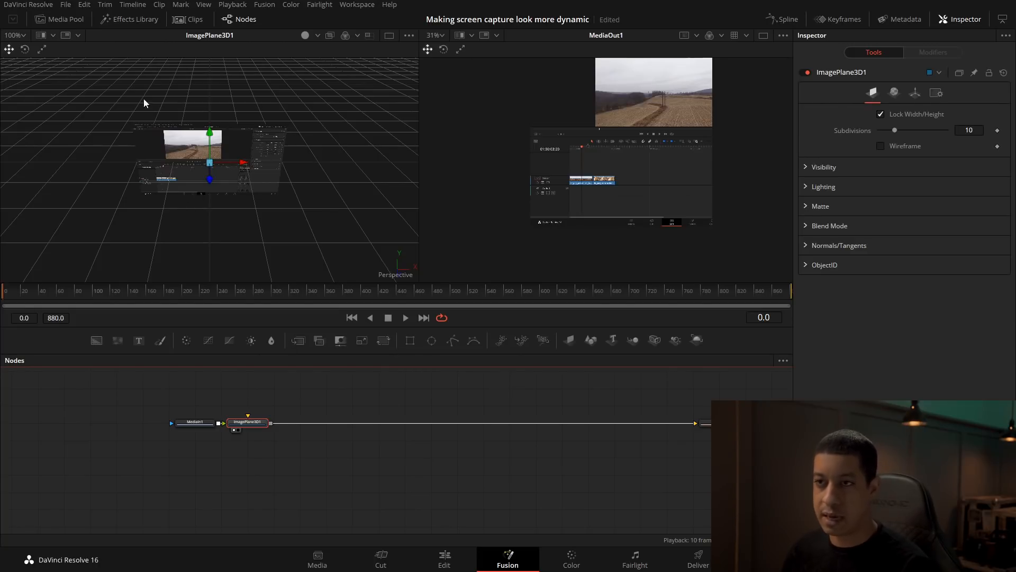
# - Combine the image plane with a new Camera3D in a Merge3D node, and feed it through a Renderer3D into the Crop node
pyautogui.moveTo(255, 422); pyautogui.dragTo(305, 405)
pyautogui.moveTo(655, 339); pyautogui.dragTo(323, 410)
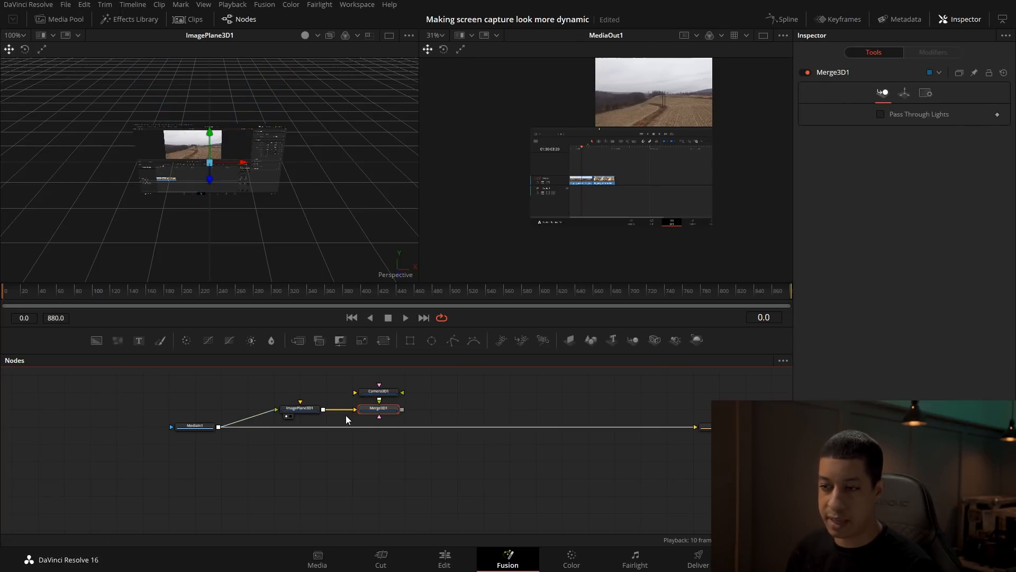
pyautogui.moveTo(696, 342); pyautogui.dragTo(482, 416)
pyautogui.moveTo(402, 409); pyautogui.dragTo(695, 433)
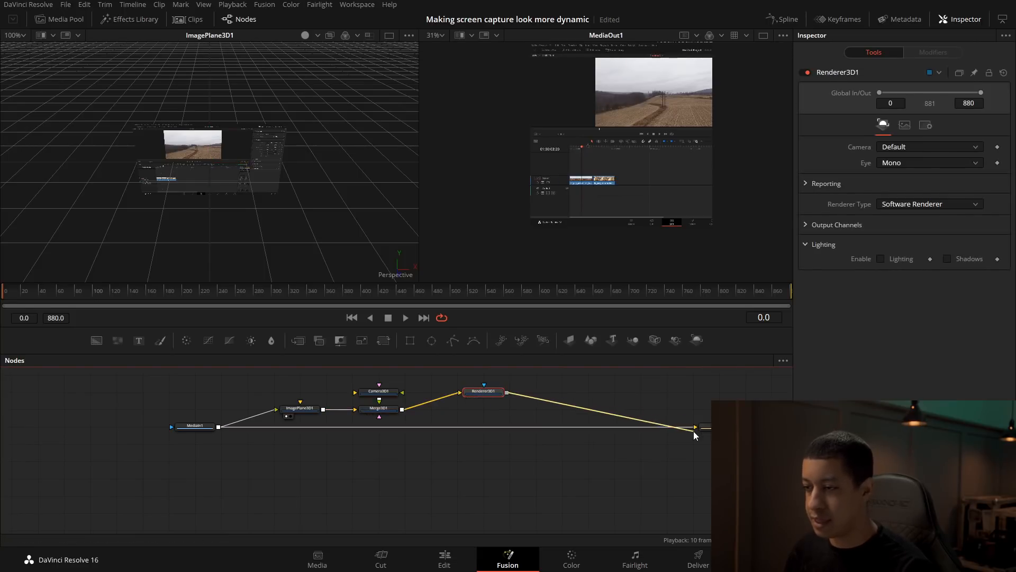
# - Line up the image plane, camera, merge and renderer nodes along the connection between MediaIn1 and the Crop node
pyautogui.moveTo(482, 391); pyautogui.dragTo(483, 409)
pyautogui.moveTo(504, 462); pyautogui.dragTo(278, 388)
pyautogui.moveTo(381, 409); pyautogui.dragTo(407, 427)
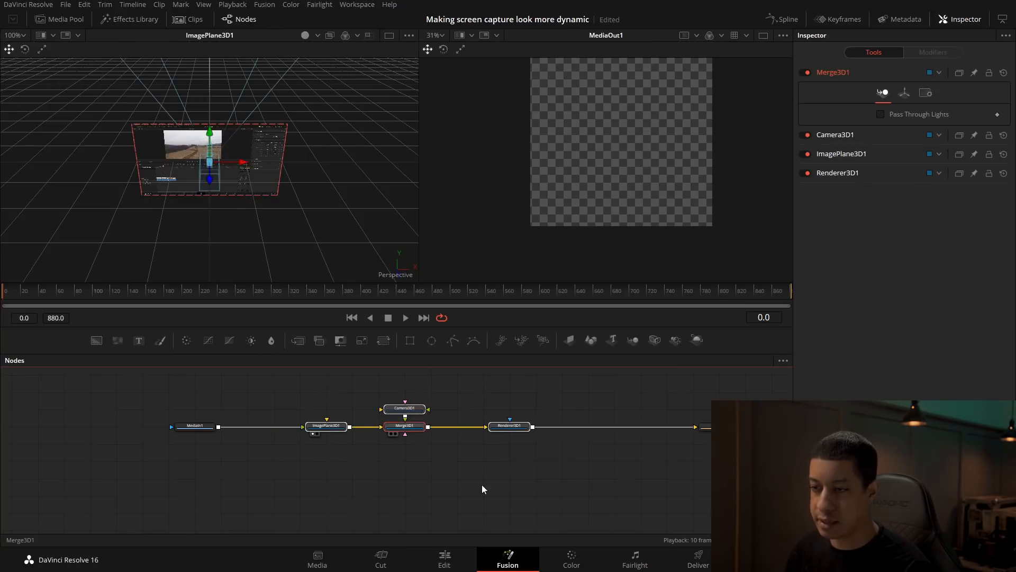
# - Show Merge3D in the 3D viewer and pull the camera back from the image plane to a Z translation of about 0.94
pyautogui.click(409, 432)
pyautogui.press('1')
pyautogui.moveTo(186, 224); pyautogui.dragTo(407, 221)
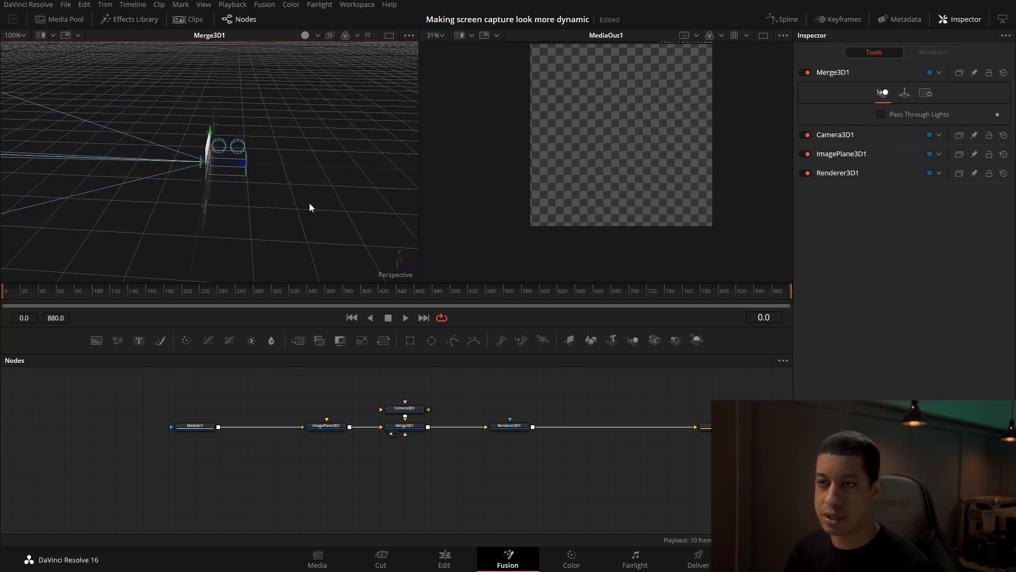
pyautogui.moveTo(299, 200)
pyautogui.mouseDown()
pyautogui.moveTo(27, 196)
pyautogui.moveTo(370, 206)
pyautogui.moveTo(293, 208)
pyautogui.mouseUp()
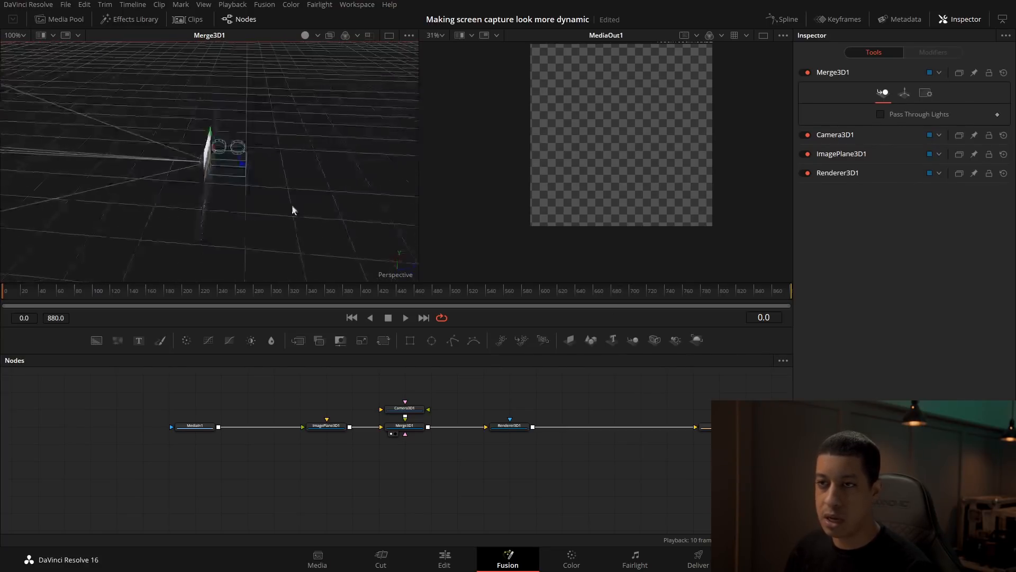
pyautogui.moveTo(233, 196); pyautogui.dragTo(268, 218)
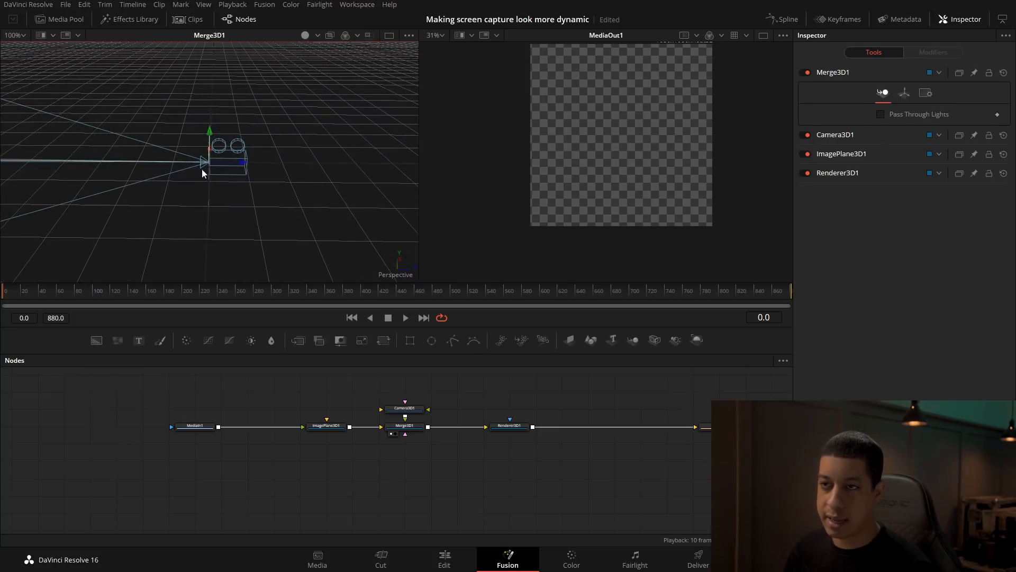
pyautogui.moveTo(289, 206); pyautogui.dragTo(184, 217)
pyautogui.scroll(-2, 183, 217)
pyautogui.moveTo(231, 182); pyautogui.dragTo(344, 277)
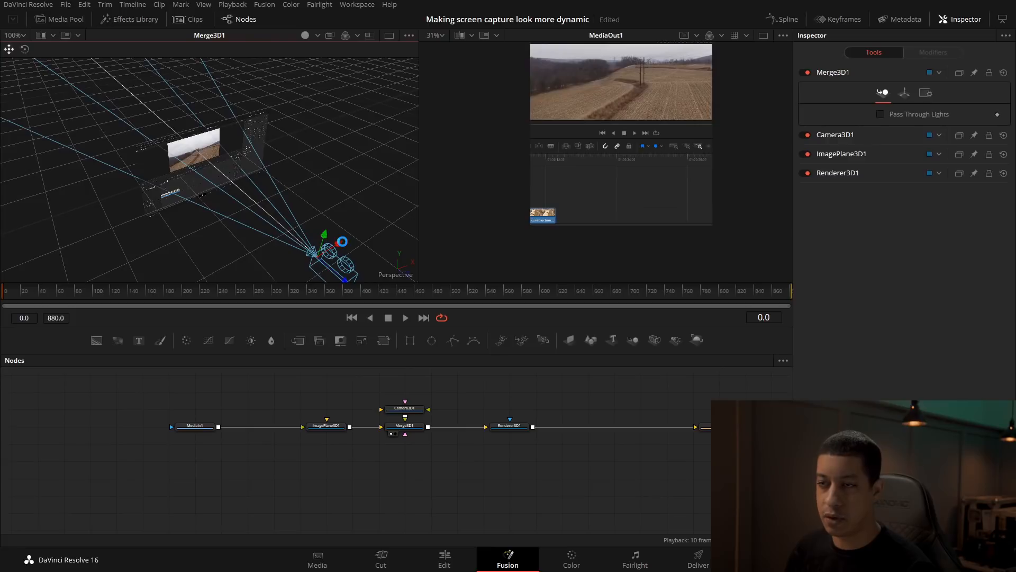
pyautogui.moveTo(348, 231); pyautogui.dragTo(237, 163)
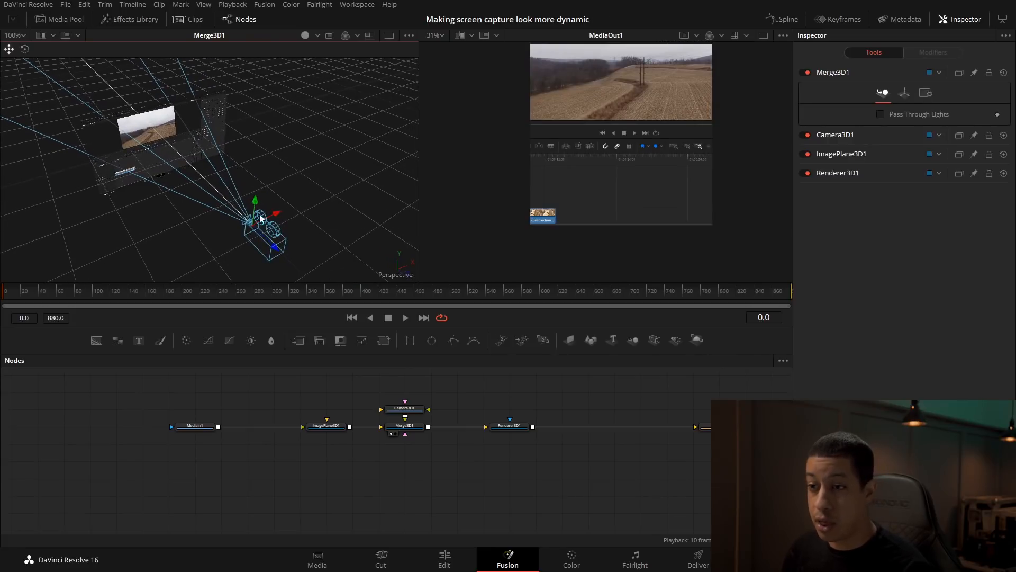
# - Move the Camera3D node farther above Merge3D and open its transform settings
pyautogui.click(406, 411)
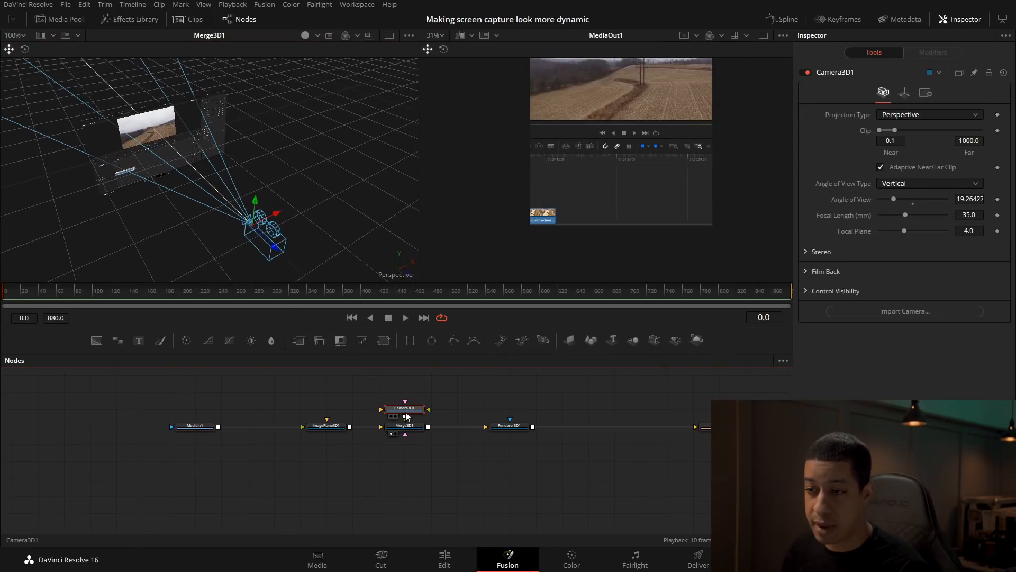
pyautogui.moveTo(408, 414); pyautogui.dragTo(408, 397)
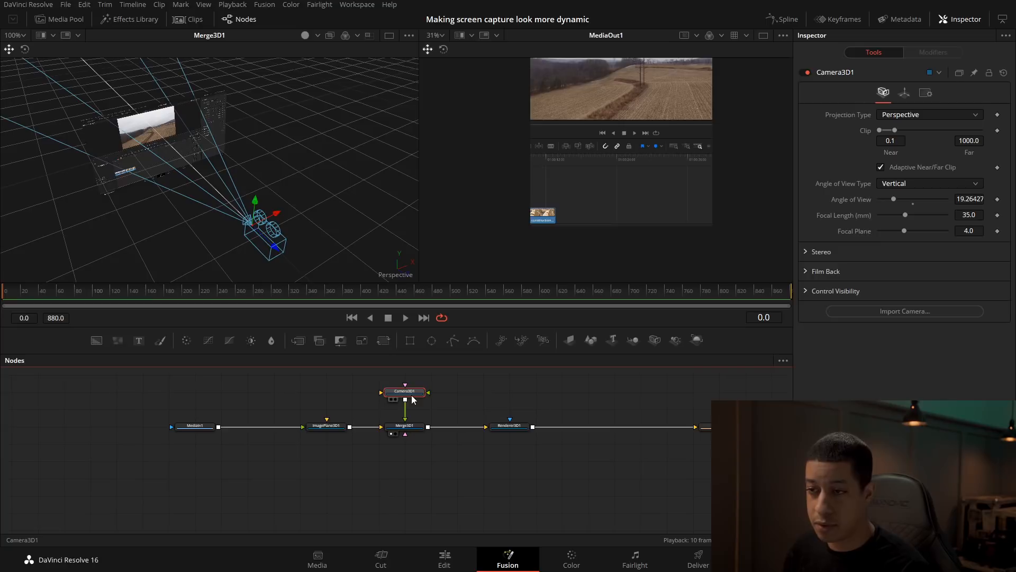
pyautogui.click(904, 94)
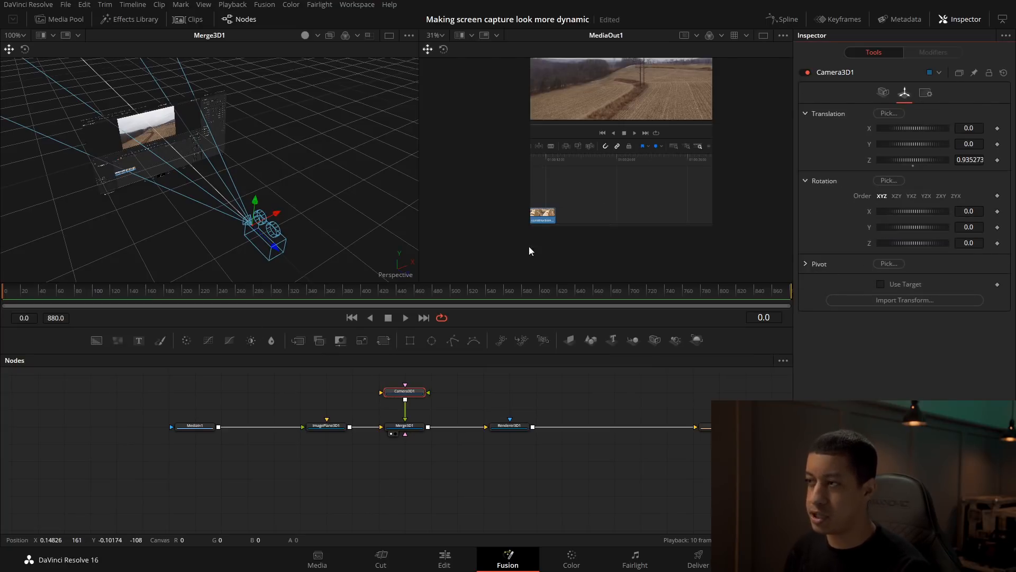
# - Shift the camera to follow the recorded pointer up to frame 102, reaching about X -0.21 and Y 0.14
pyautogui.moveTo(281, 216); pyautogui.dragTo(249, 229)
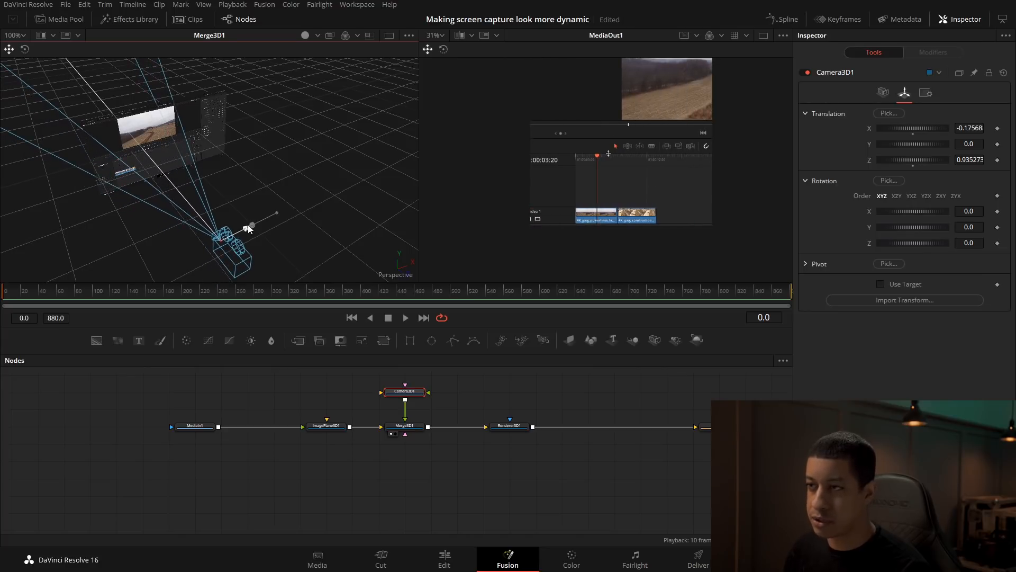
pyautogui.click(28, 293)
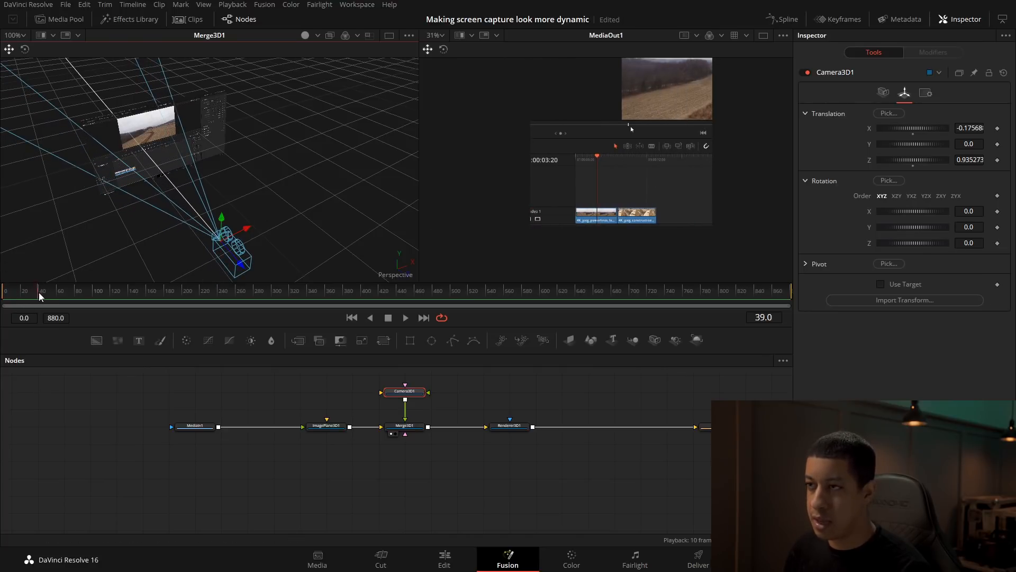
pyautogui.moveTo(215, 213); pyautogui.dragTo(216, 201)
pyautogui.moveTo(70, 293); pyautogui.dragTo(94, 292)
pyautogui.moveTo(226, 213)
pyautogui.mouseDown()
pyautogui.moveTo(227, 184)
pyautogui.moveTo(249, 211)
pyautogui.moveTo(237, 218)
pyautogui.mouseUp()
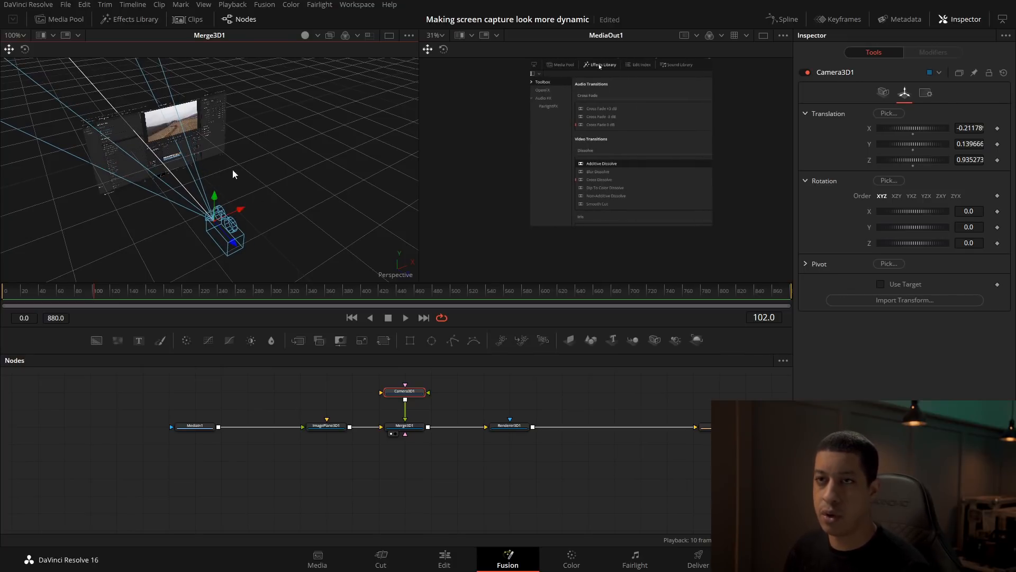
# - Rotate the camera about -40 degrees around Y and reposition it to about X -0.72, Y 0.20 and Z 0.57
pyautogui.click(25, 52)
pyautogui.moveTo(277, 248); pyautogui.dragTo(230, 277)
pyautogui.click(9, 49)
pyautogui.moveTo(252, 231); pyautogui.dragTo(76, 173)
pyautogui.moveTo(66, 220); pyautogui.dragTo(59, 231)
pyautogui.moveTo(114, 208); pyautogui.dragTo(92, 207)
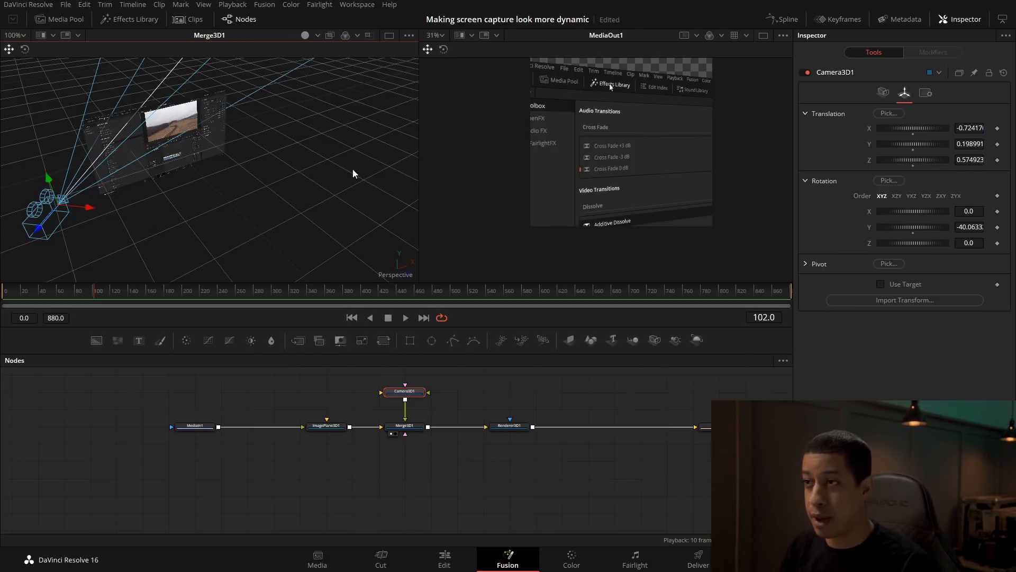
# - Adjust the camera's height to about Y 0.21 and nudge it sideways to about X -0.74
pyautogui.moveTo(51, 180)
pyautogui.mouseDown()
pyautogui.moveTo(47, 135)
pyautogui.moveTo(50, 184)
pyautogui.mouseUp()
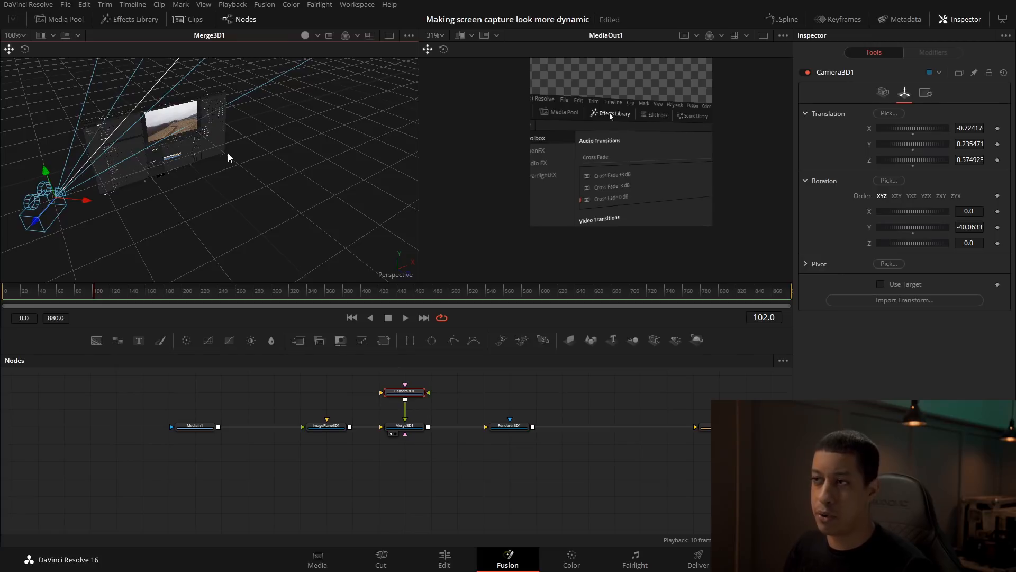
pyautogui.moveTo(44, 166); pyautogui.dragTo(46, 177)
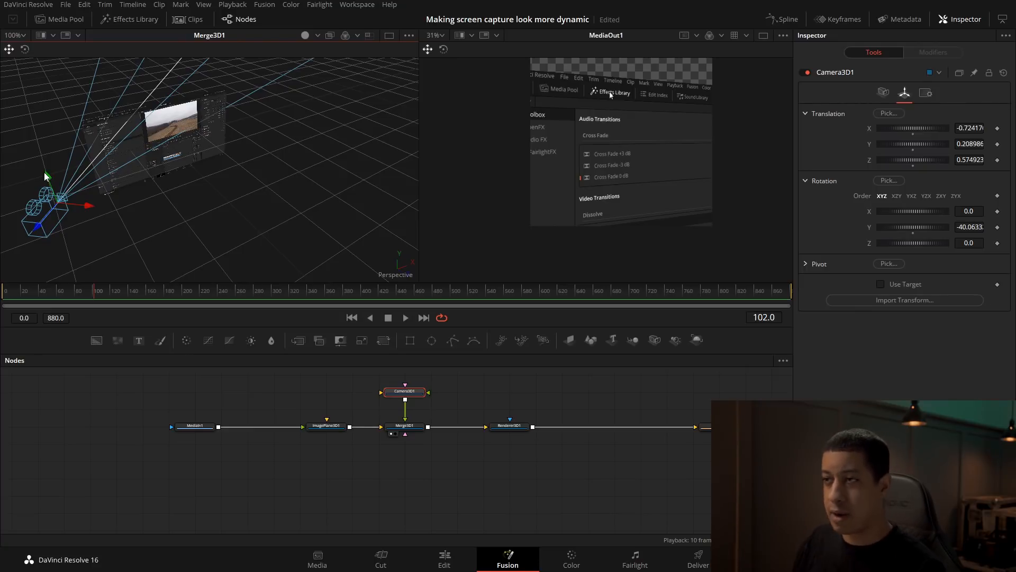
pyautogui.moveTo(85, 208); pyautogui.dragTo(86, 210)
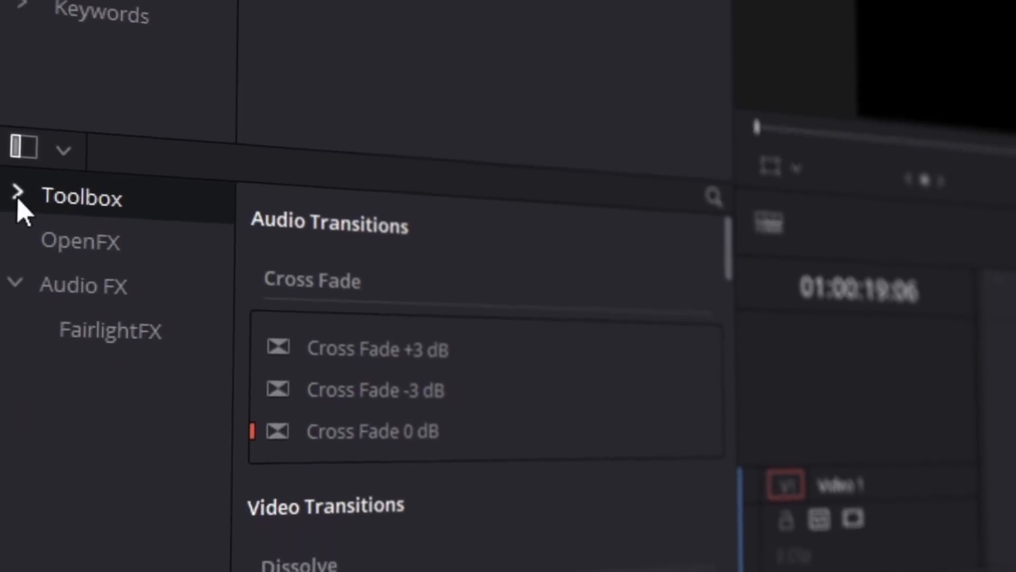
pyautogui.click(19, 203)
pyautogui.click(72, 193)
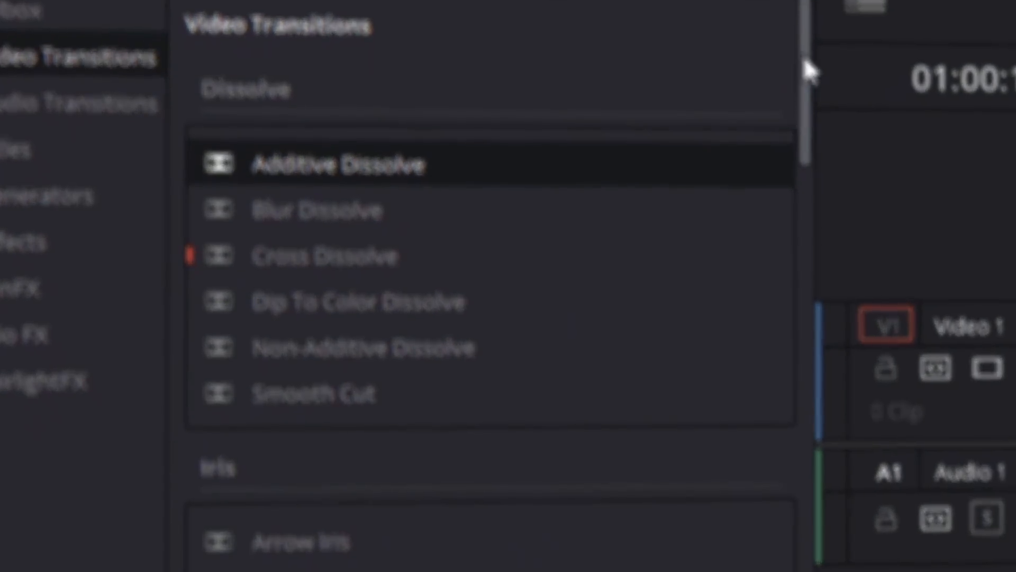
pyautogui.moveTo(806, 63); pyautogui.dragTo(827, 530)
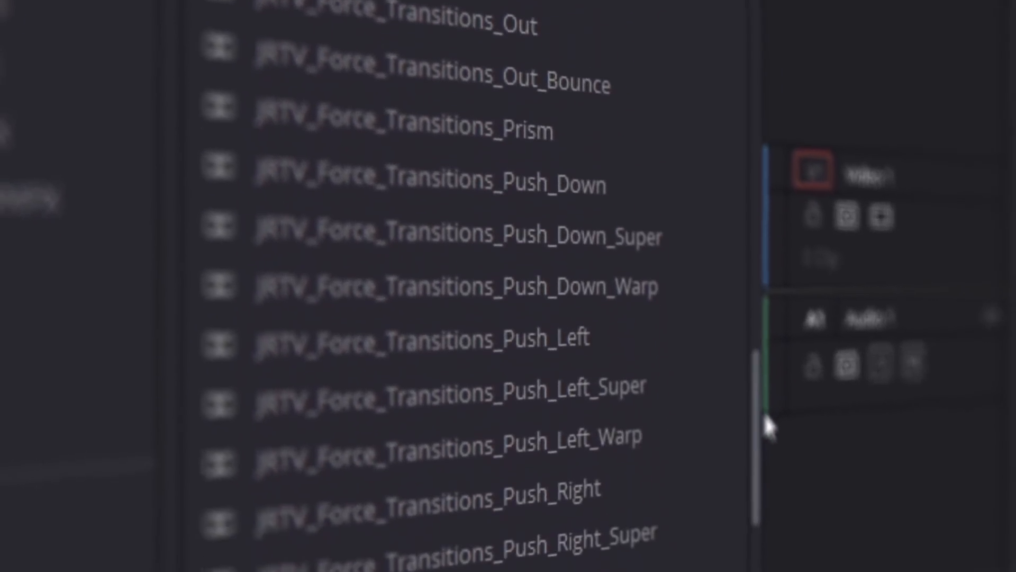
pyautogui.moveTo(766, 426); pyautogui.dragTo(744, 426)
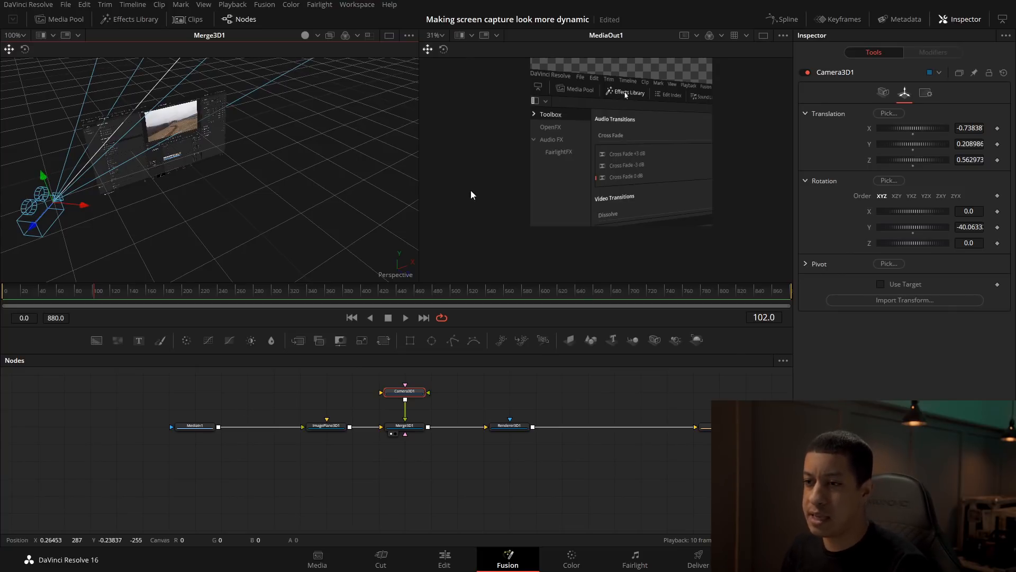
# - Reset the Camera3D node to its defaults and pull the camera back to a Z translation of about 1.2
pyautogui.moveTo(82, 210)
pyautogui.mouseDown()
pyautogui.moveTo(186, 212)
pyautogui.moveTo(65, 208)
pyautogui.moveTo(84, 212)
pyautogui.mouseUp()
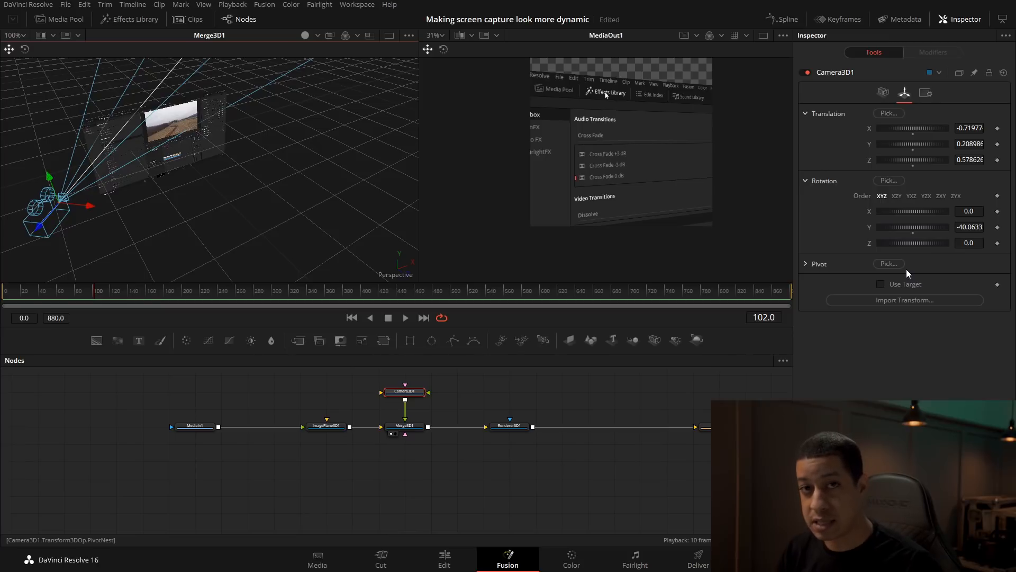
pyautogui.doubleClick(869, 230)
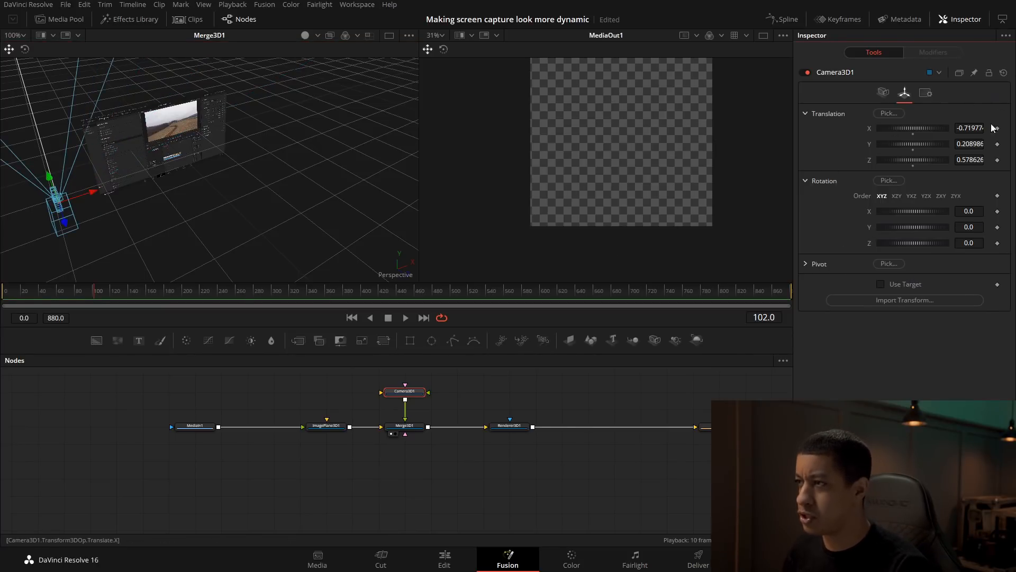
pyautogui.click(1004, 72)
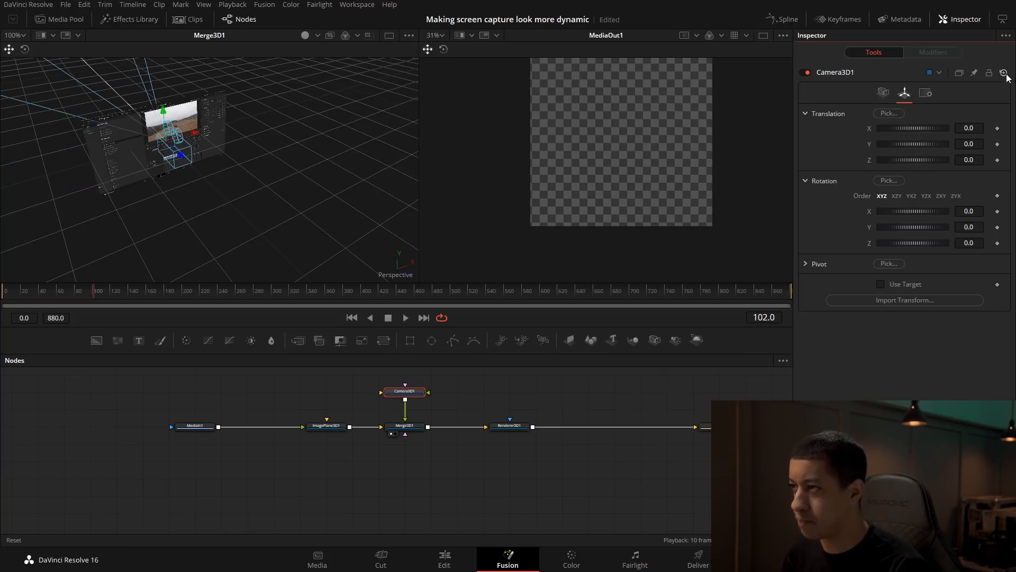
pyautogui.moveTo(180, 154); pyautogui.dragTo(338, 243)
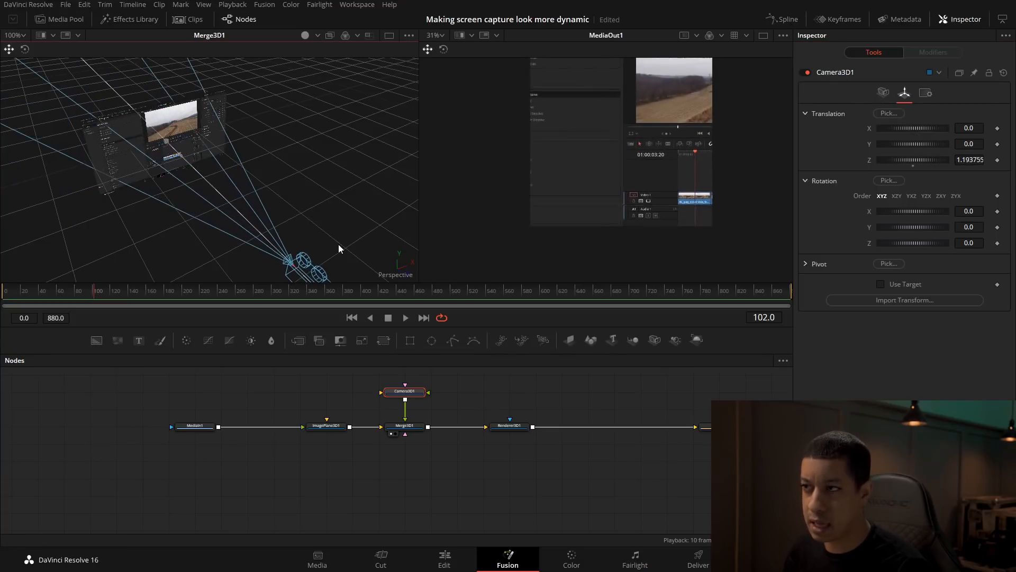
# - Turn on Use Target for the camera and shift its target along X to about -0.04
pyautogui.click(886, 286)
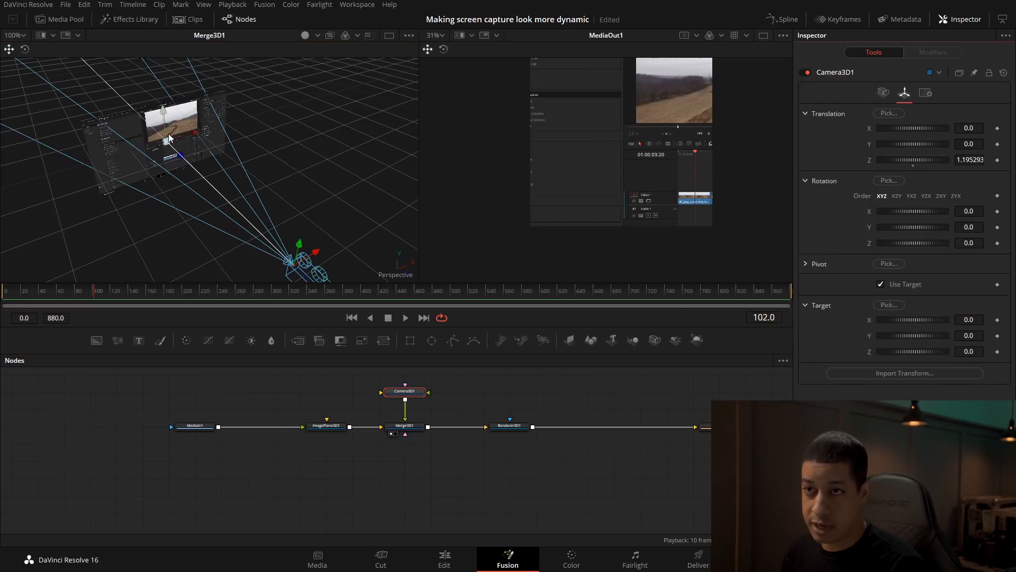
pyautogui.moveTo(290, 169); pyautogui.dragTo(196, 145)
pyautogui.moveTo(261, 236); pyautogui.dragTo(286, 236)
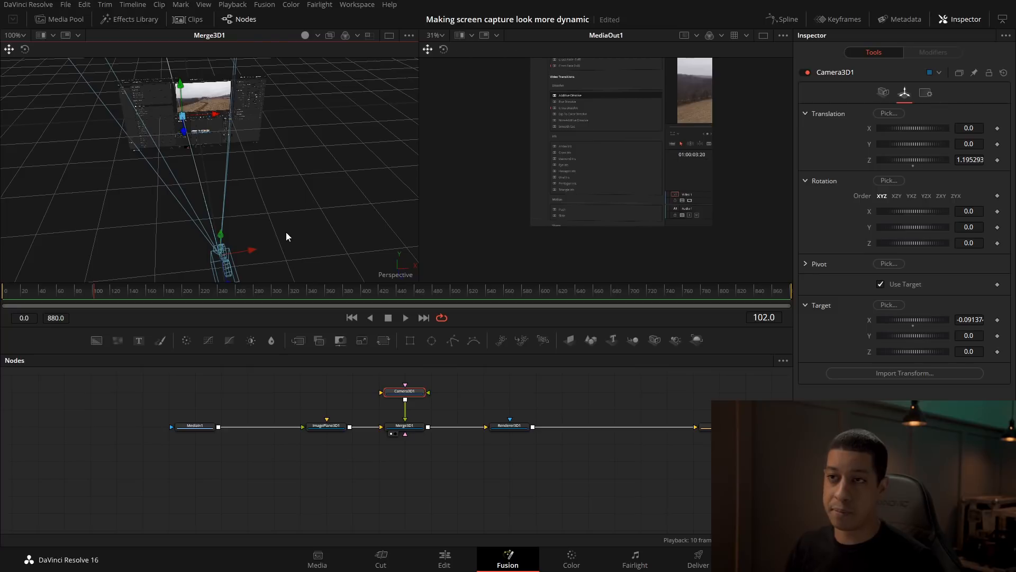
pyautogui.moveTo(216, 114); pyautogui.dragTo(226, 114)
# - Move the camera sideways and closer to its target, to about X -0.47 and Z 0.74
pyautogui.moveTo(263, 213); pyautogui.dragTo(407, 176)
pyautogui.moveTo(443, 135); pyautogui.dragTo(207, 172)
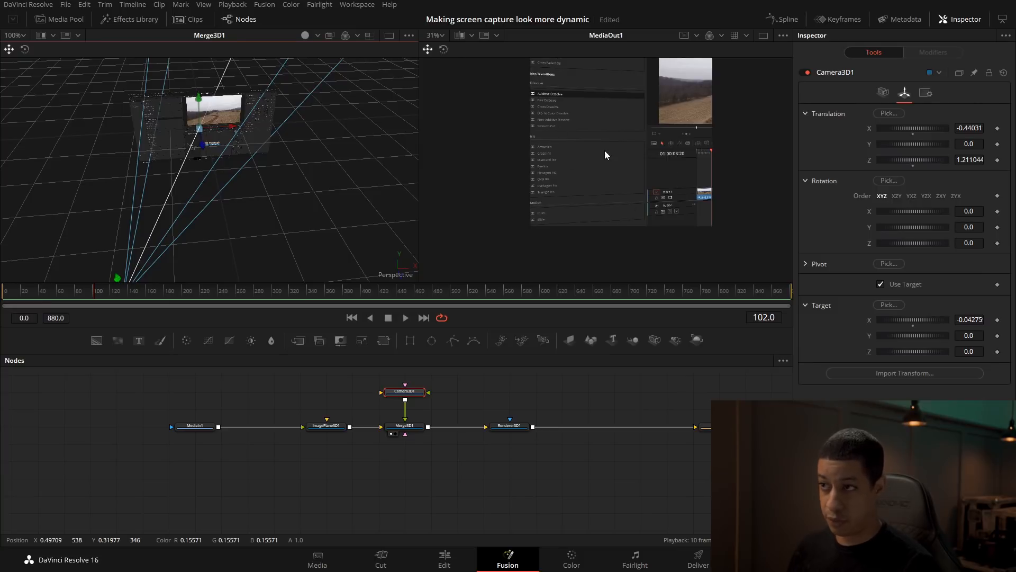
pyautogui.moveTo(266, 241); pyautogui.dragTo(194, 221)
pyautogui.moveTo(148, 249); pyautogui.dragTo(219, 253)
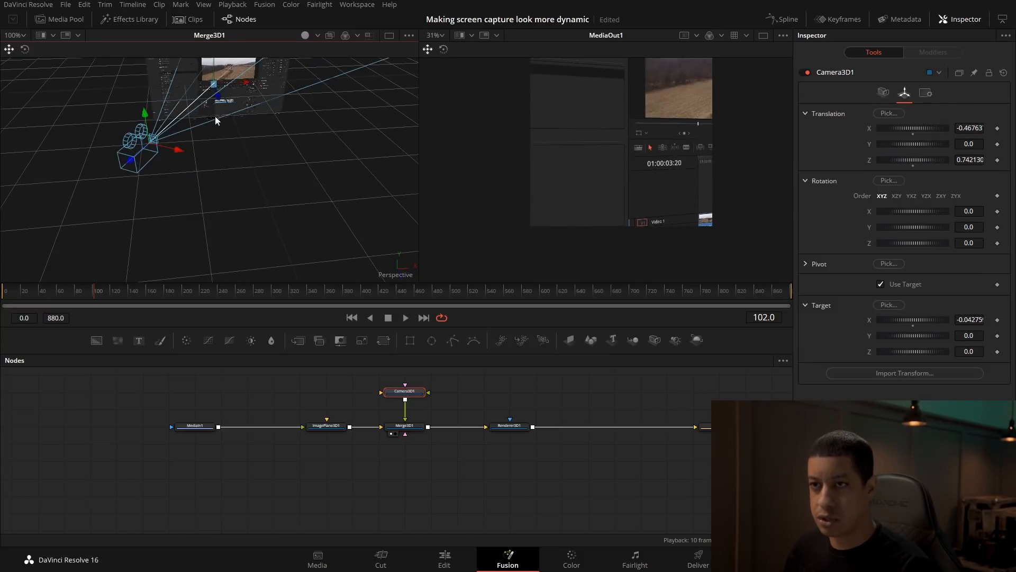
# - At the first frame, shift the camera's target along X to about -0.27
pyautogui.moveTo(215, 115); pyautogui.dragTo(250, 179)
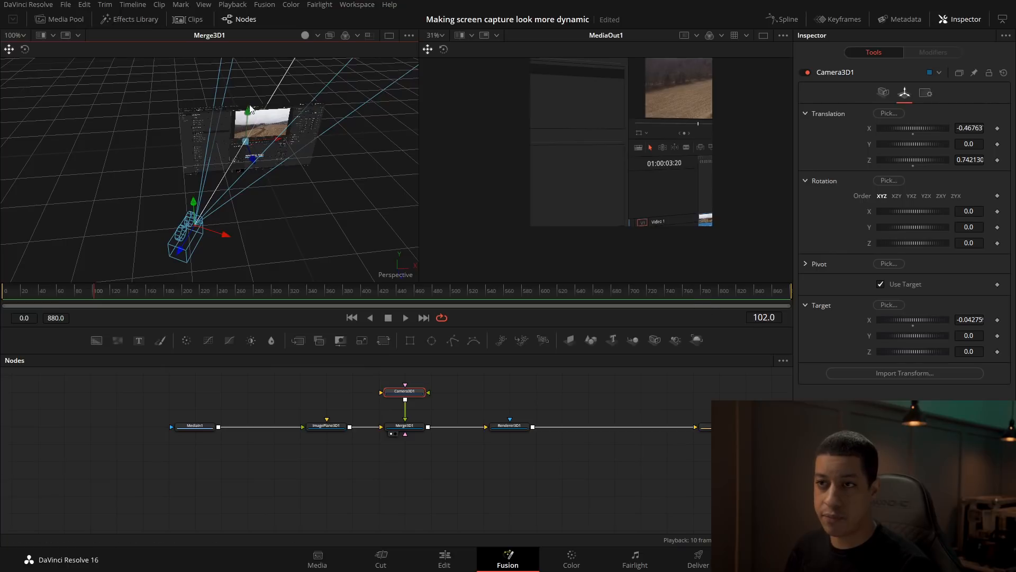
pyautogui.moveTo(280, 142); pyautogui.dragTo(307, 150)
pyautogui.scroll(2, 256, 147)
pyautogui.scroll(-1, 293, 149)
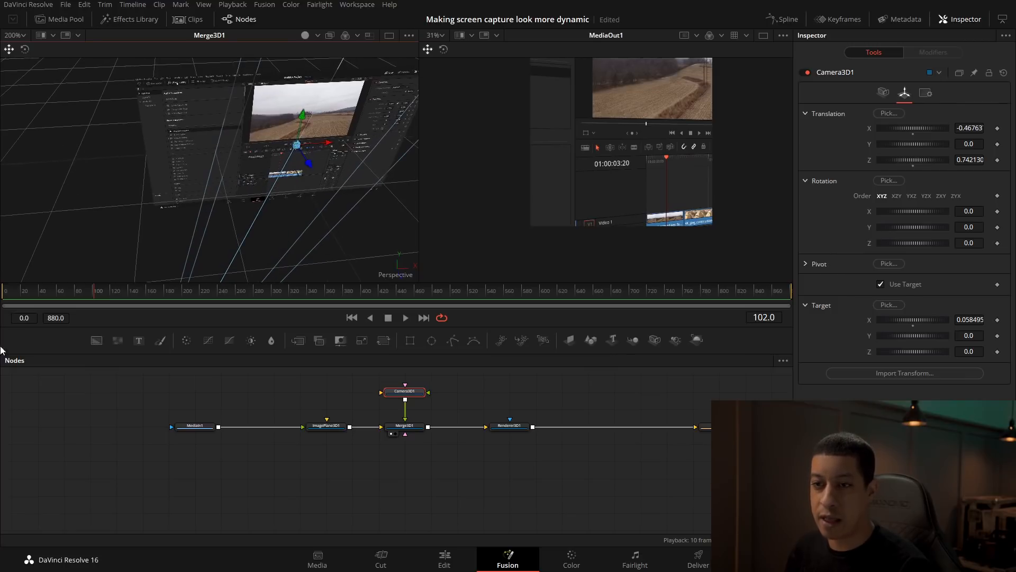
pyautogui.press('Home')
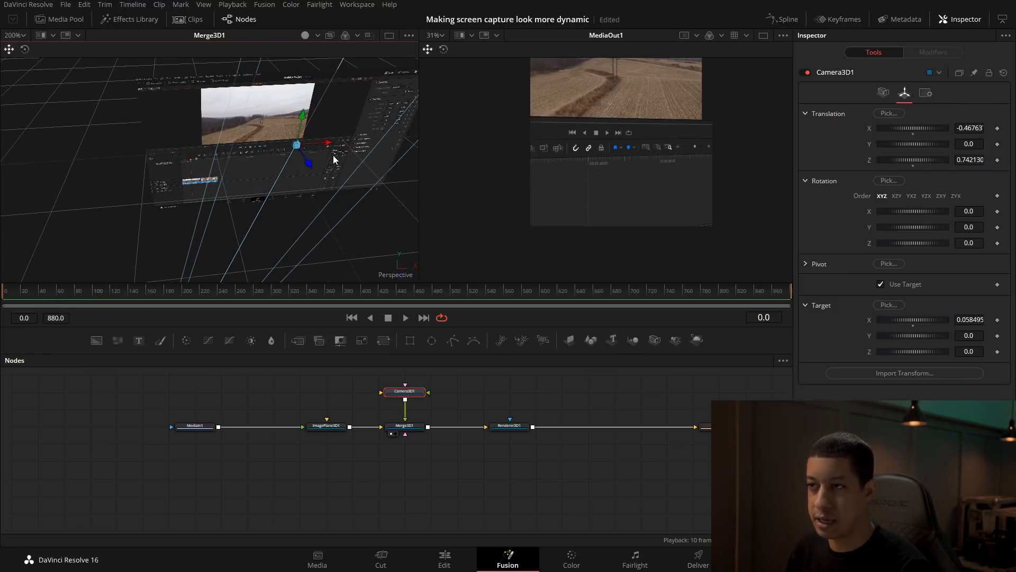
pyautogui.moveTo(319, 146); pyautogui.dragTo(238, 166)
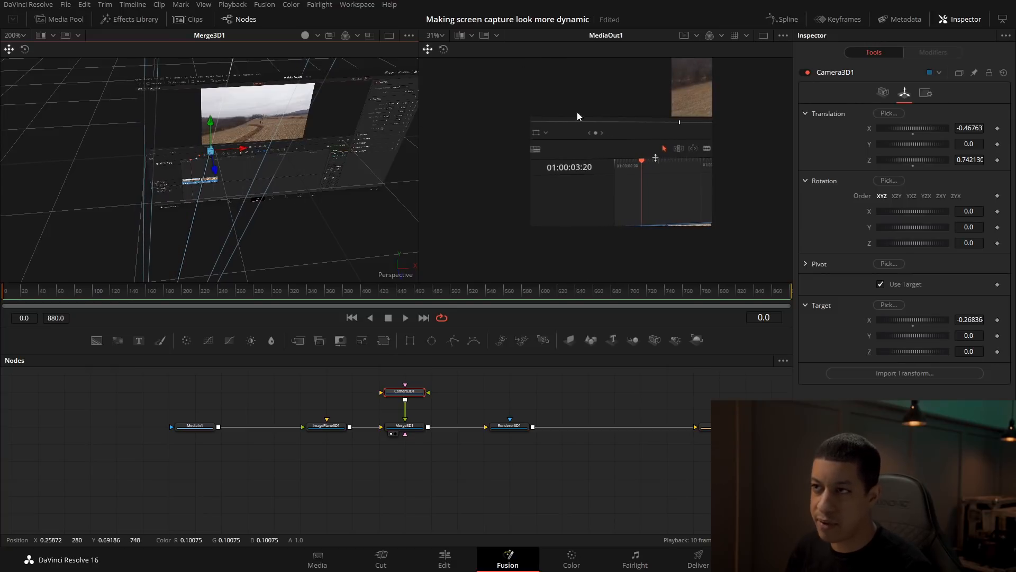
pyautogui.moveTo(577, 106); pyautogui.dragTo(575, 136)
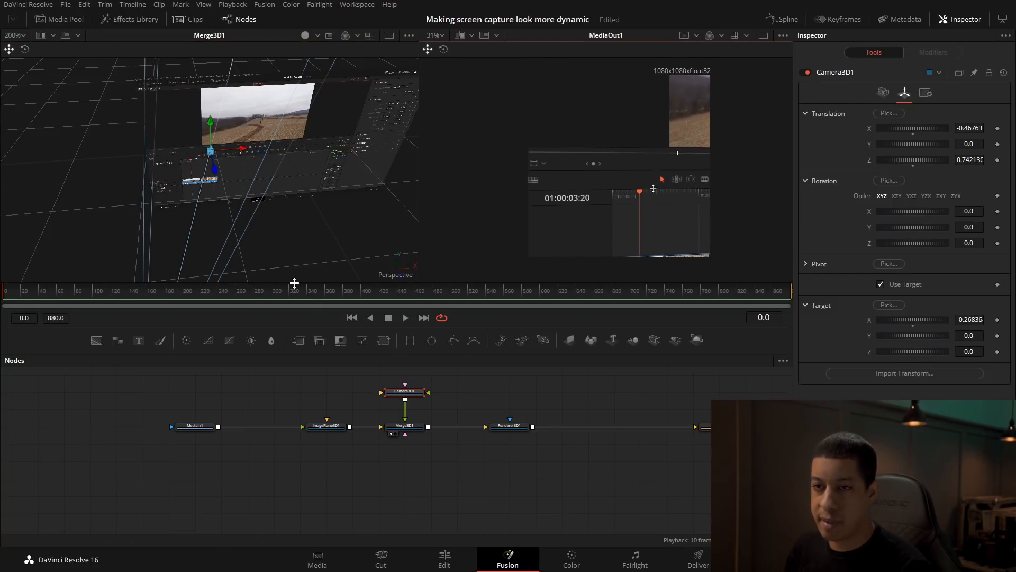
# - Keyframe the camera's X, Y and Z translation and its target position at frame 0 and again, unchanged, at frame 63
pyautogui.click(997, 320)
pyautogui.click(997, 336)
pyautogui.click(997, 159)
pyautogui.click(997, 144)
pyautogui.click(997, 128)
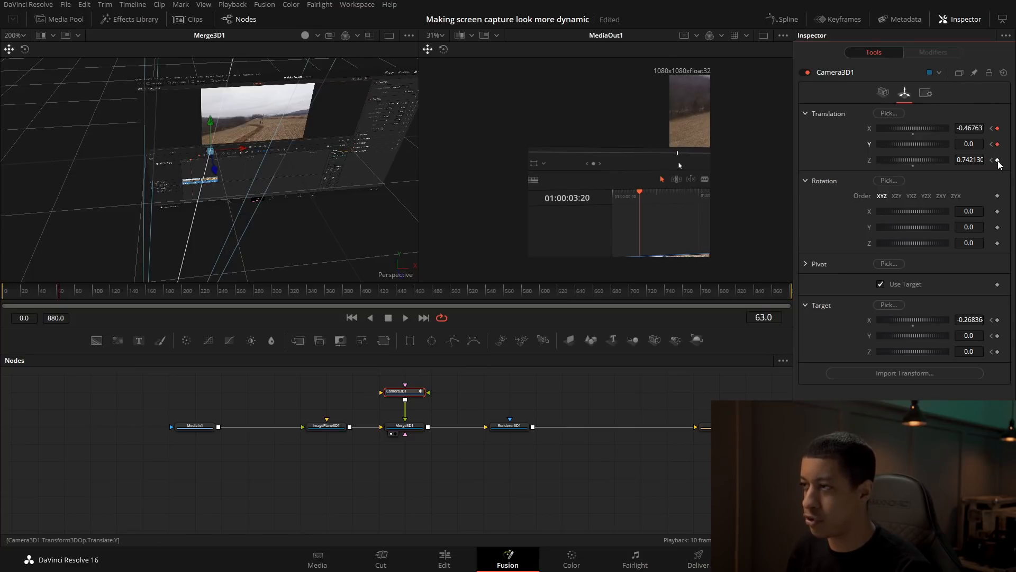
pyautogui.click(998, 336)
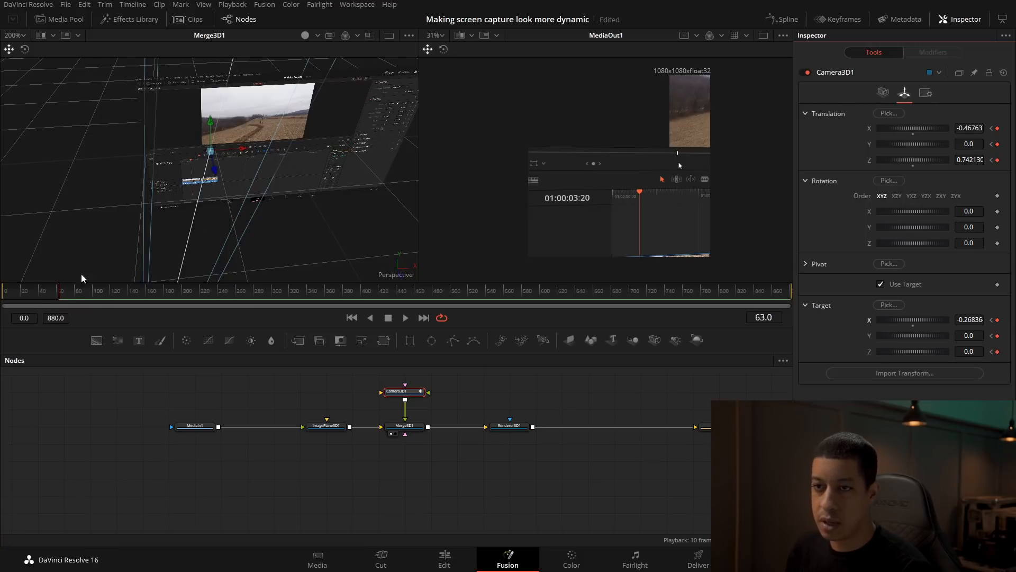
# - At frame 121, raise the camera's target to about Y 0.20 and move the camera to about X -0.49, Y 0.28, Z 0.81
pyautogui.moveTo(111, 297); pyautogui.dragTo(115, 294)
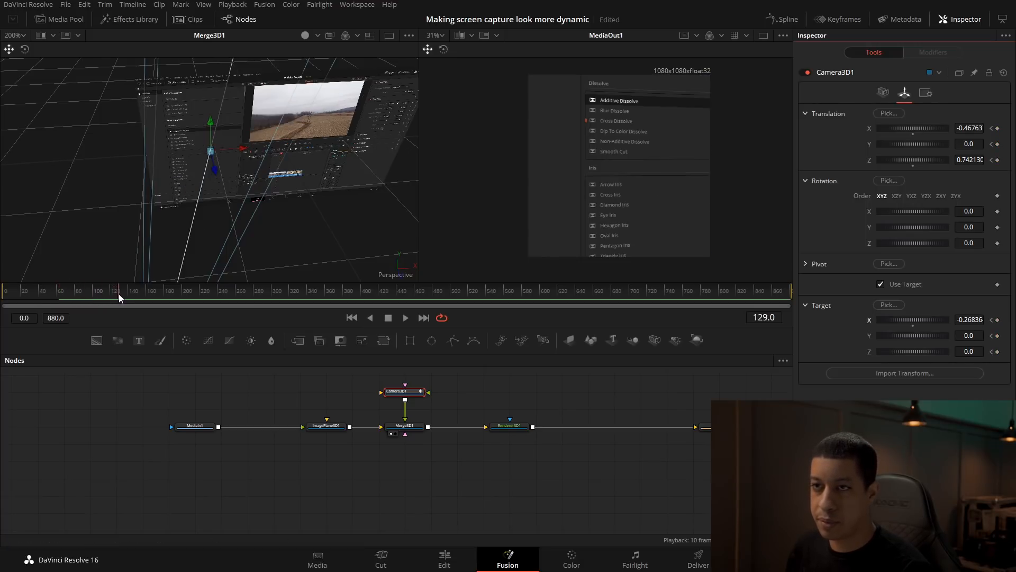
pyautogui.moveTo(210, 126); pyautogui.dragTo(205, 72)
pyautogui.moveTo(220, 197); pyautogui.dragTo(221, 155)
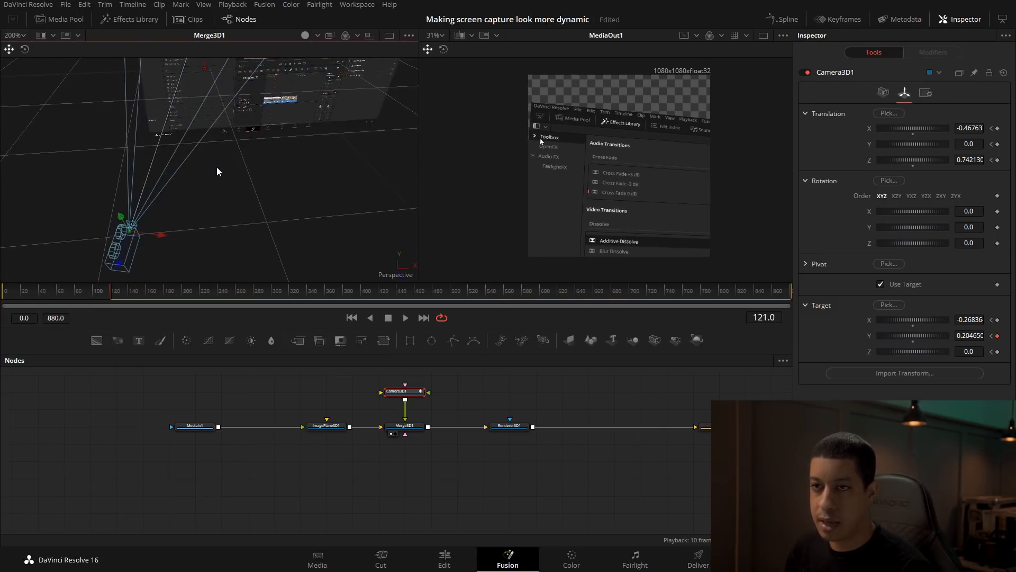
pyautogui.moveTo(122, 218); pyautogui.dragTo(86, 66)
pyautogui.moveTo(156, 106); pyautogui.dragTo(266, 177)
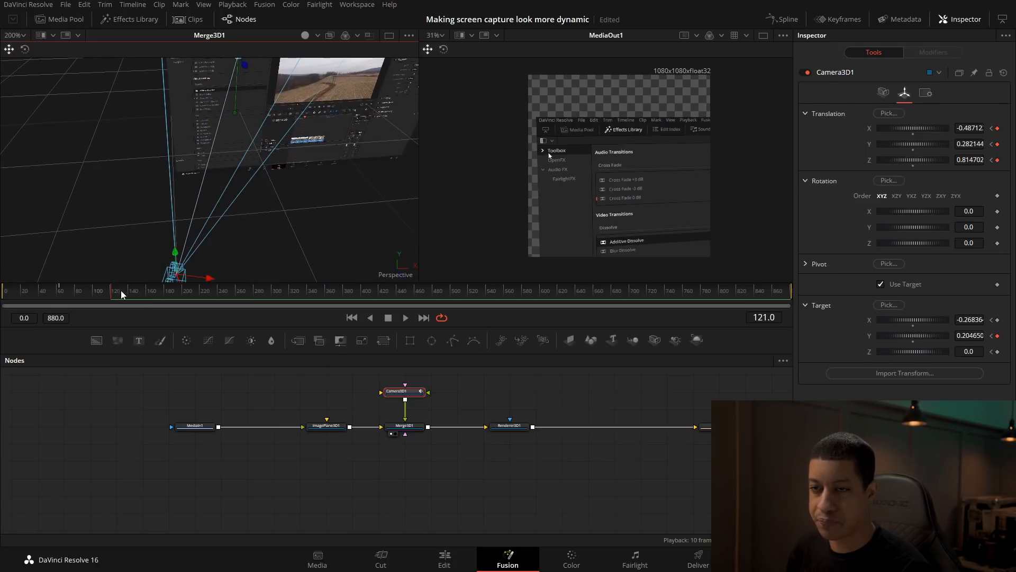
# - Save the project and play back the keyframed camera animation from the start
pyautogui.moveTo(152, 293); pyautogui.dragTo(161, 291)
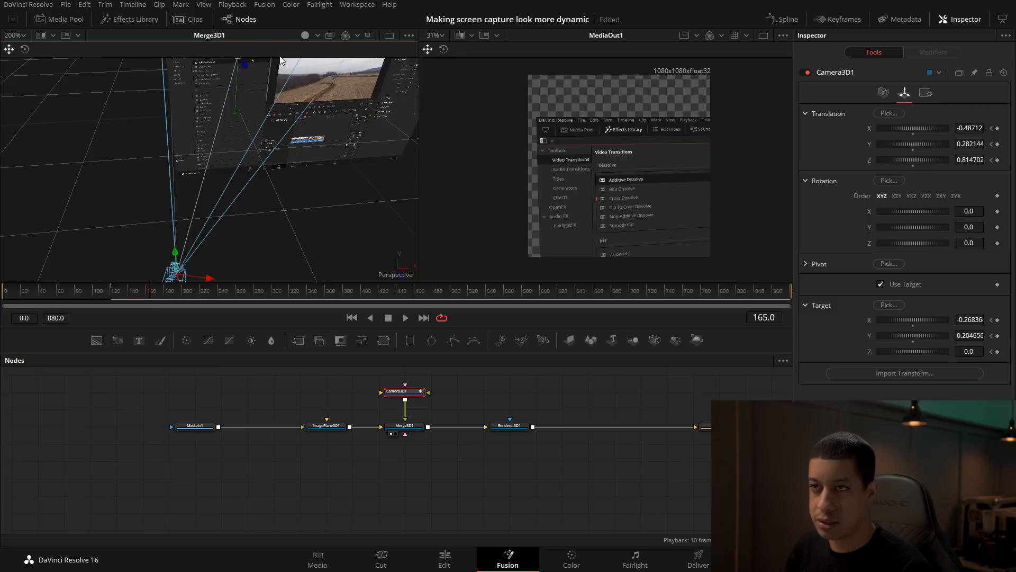
pyautogui.hotkey('ctrl', 's')
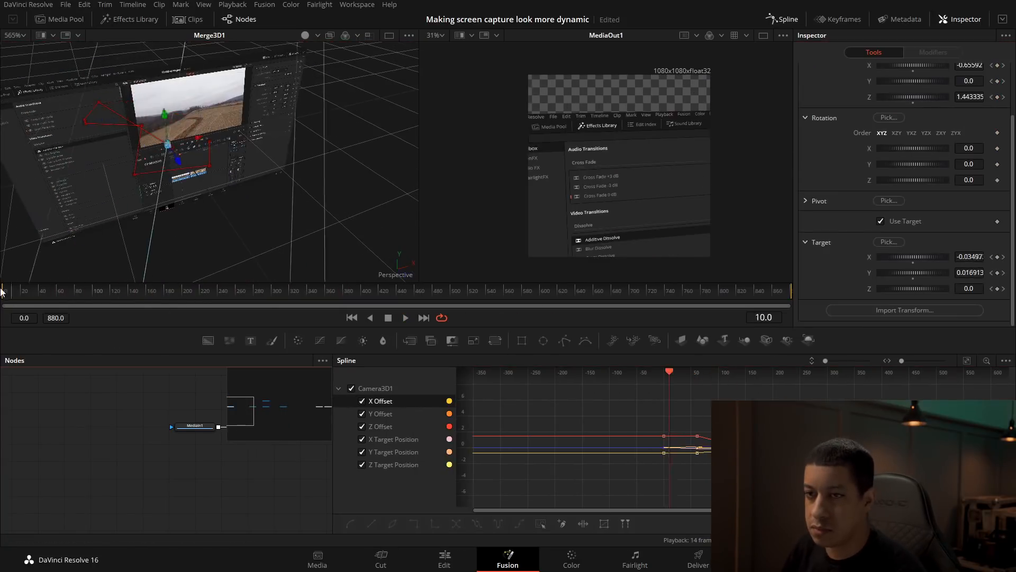
pyautogui.press('space')
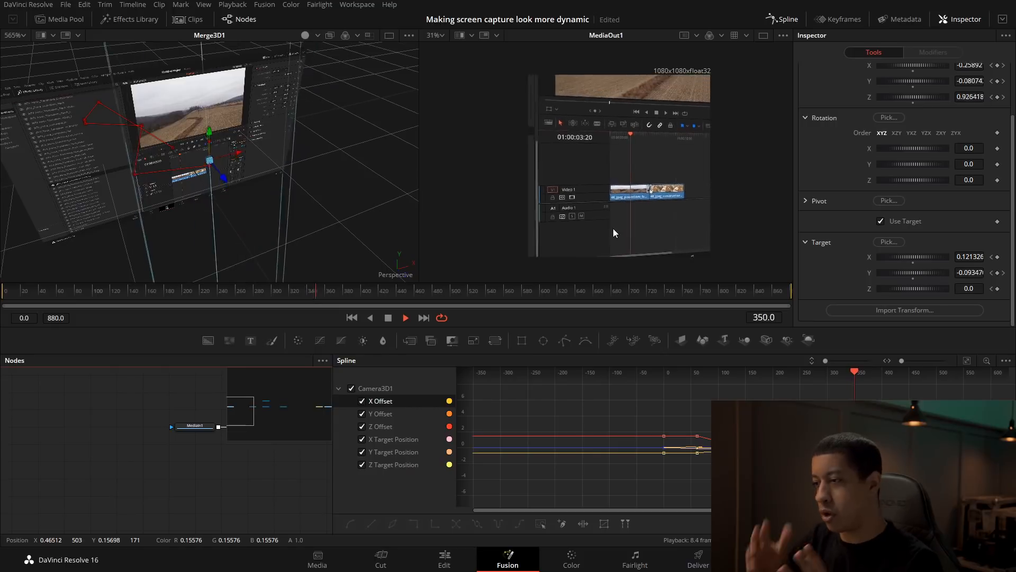
pyautogui.press('space')
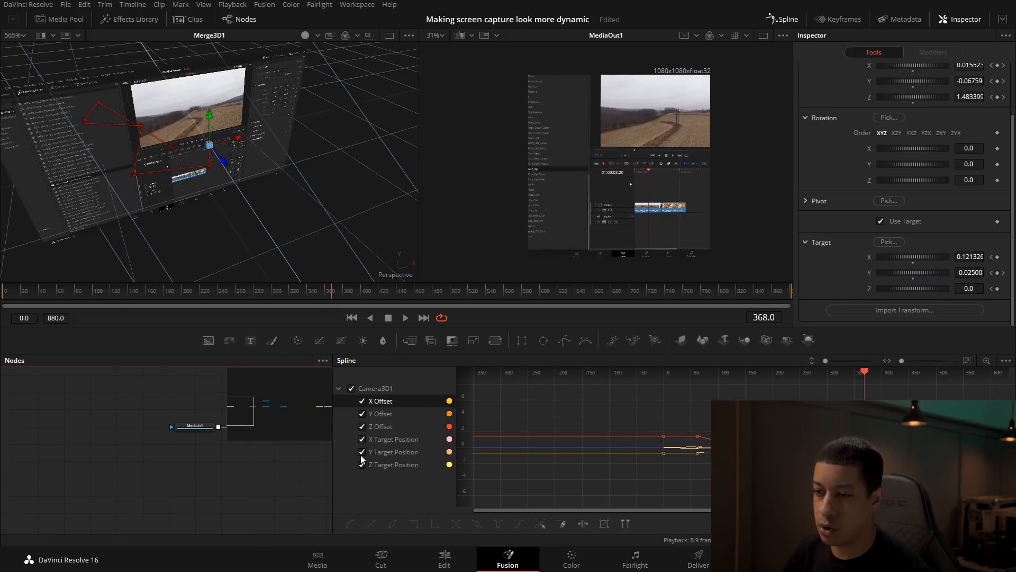
# - Isolate the camera's X, Y and Z Offset curves in the spline editor by hiding the target position curves
pyautogui.click(362, 440)
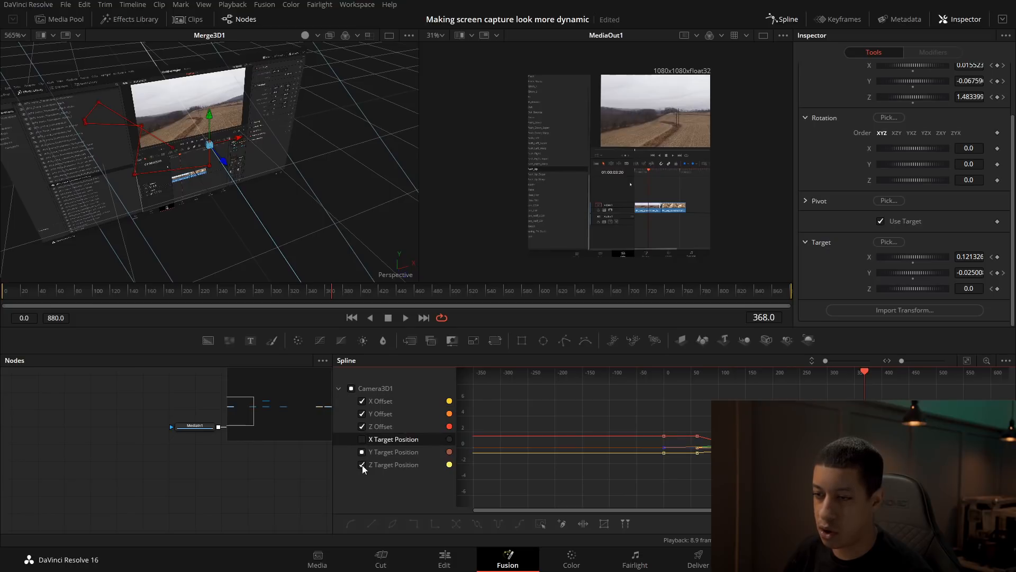
pyautogui.click(363, 465)
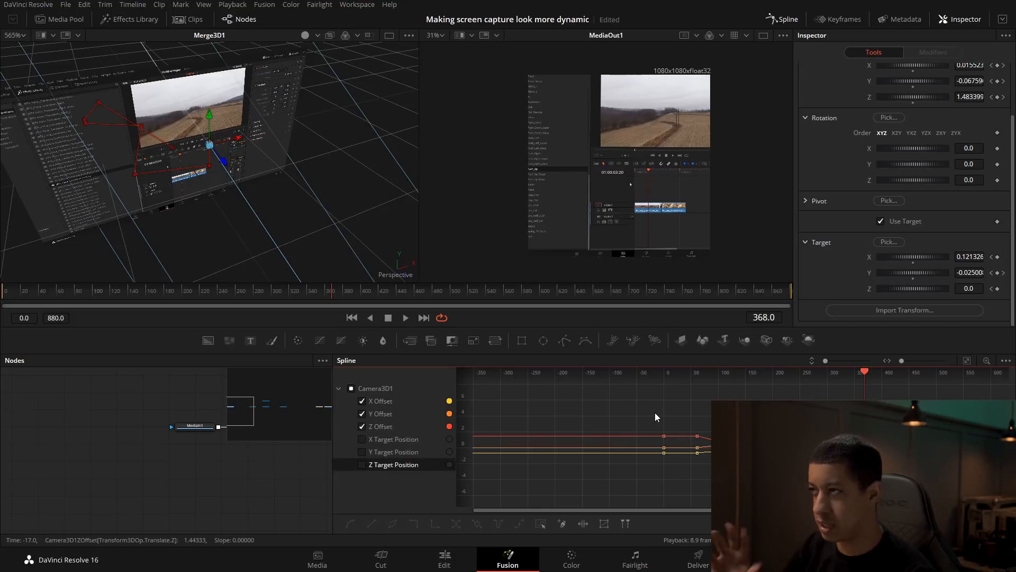
# - Try smoothing all the camera offset keyframes, and undo the change
pyautogui.moveTo(609, 408); pyautogui.dragTo(900, 502)
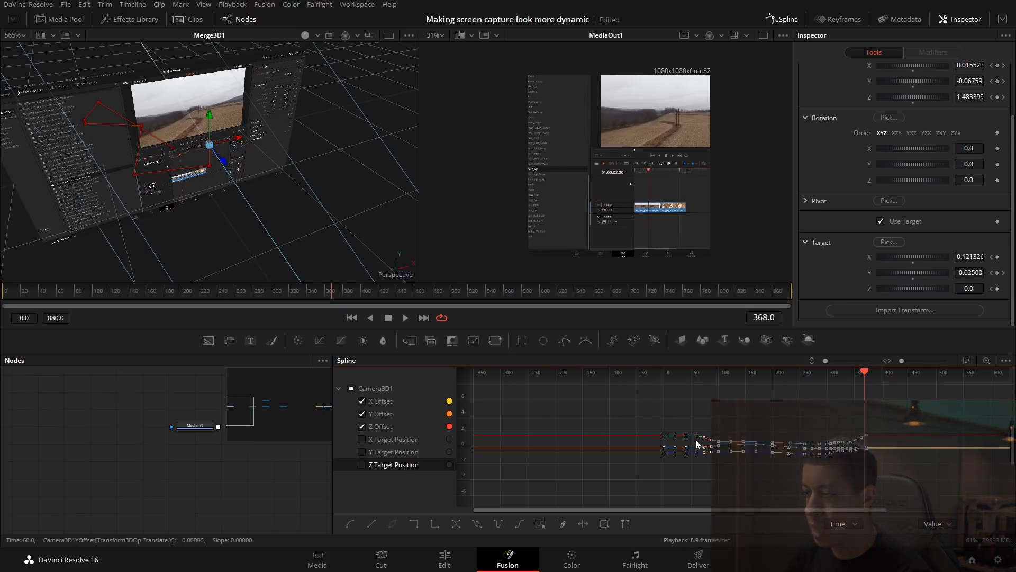
pyautogui.rightClick(700, 441)
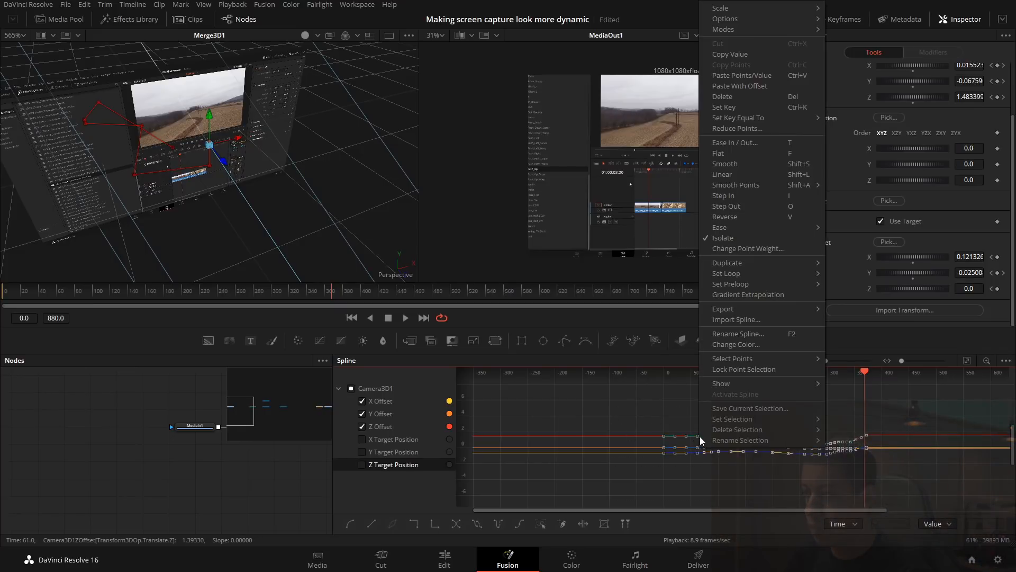
pyautogui.click(735, 167)
pyautogui.hotkey('ctrl', 'z')
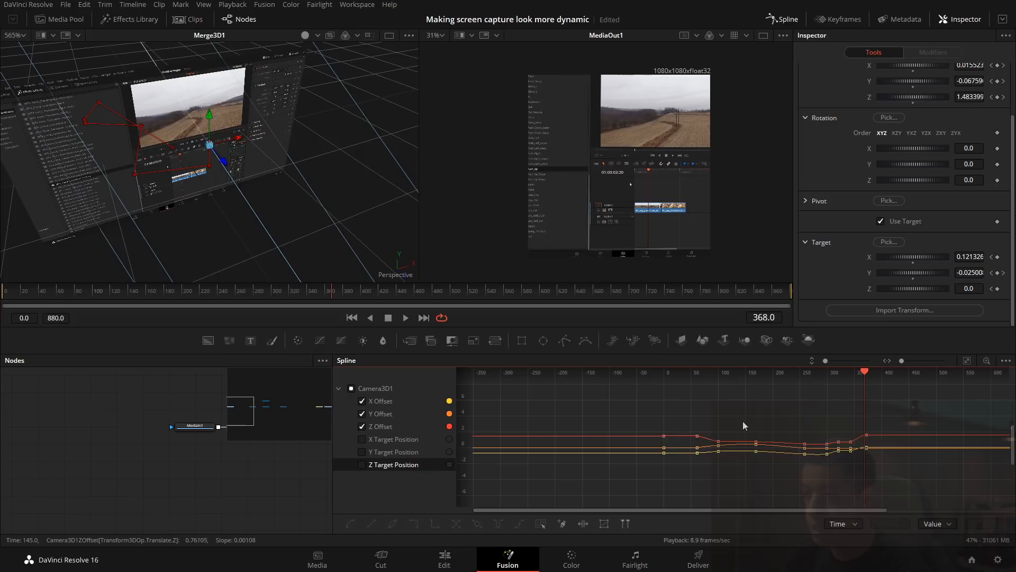
# - Smooth all keyframes on the camera's X, Y and Z Offset curves, with the motion path in view for comparison
pyautogui.scroll(-6, 233, 221)
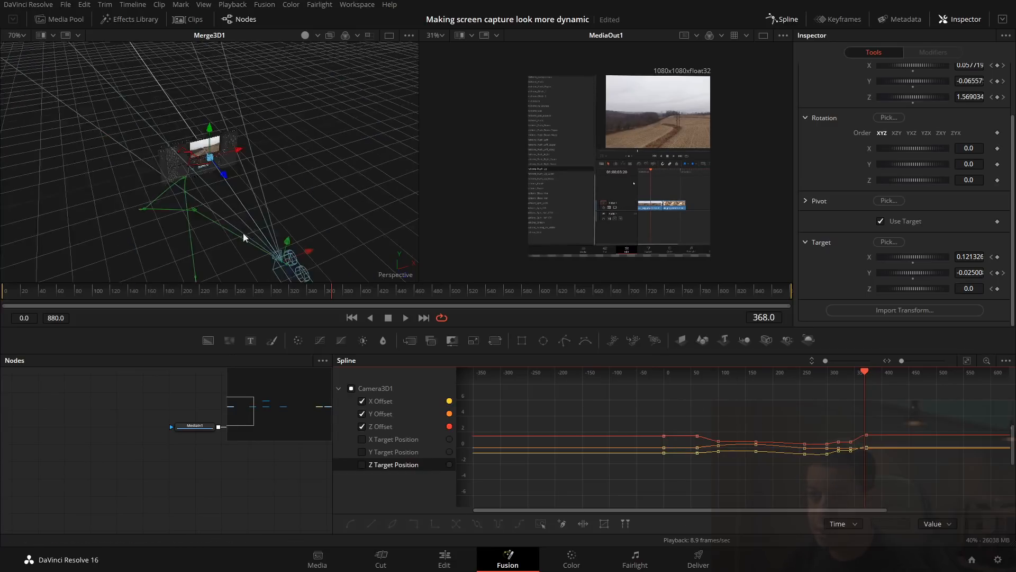
pyautogui.moveTo(222, 245); pyautogui.dragTo(252, 220)
pyautogui.scroll(2, 246, 206)
pyautogui.moveTo(301, 191); pyautogui.dragTo(216, 135)
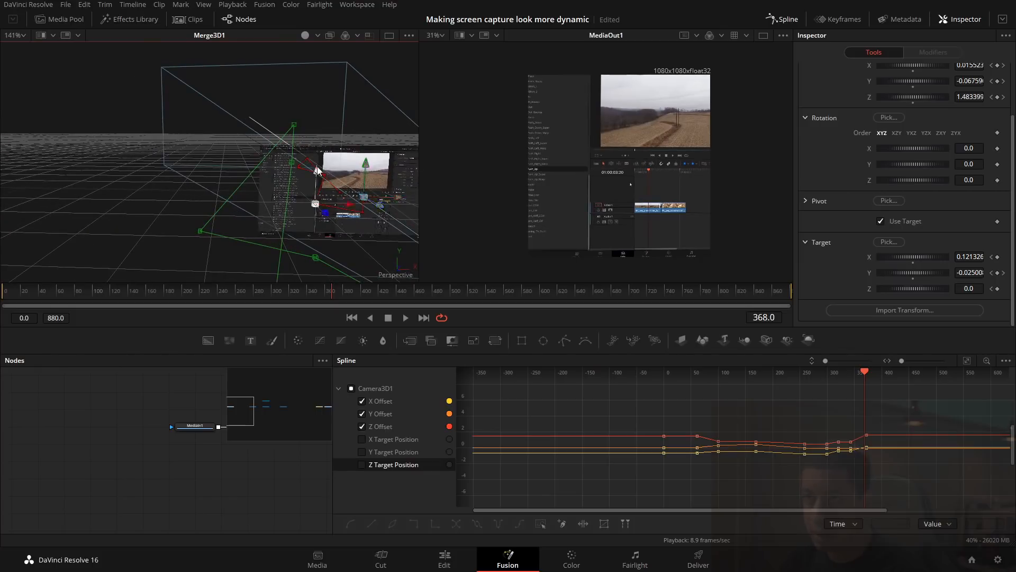
pyautogui.moveTo(154, 194); pyautogui.dragTo(280, 206)
pyautogui.moveTo(901, 409); pyautogui.dragTo(567, 505)
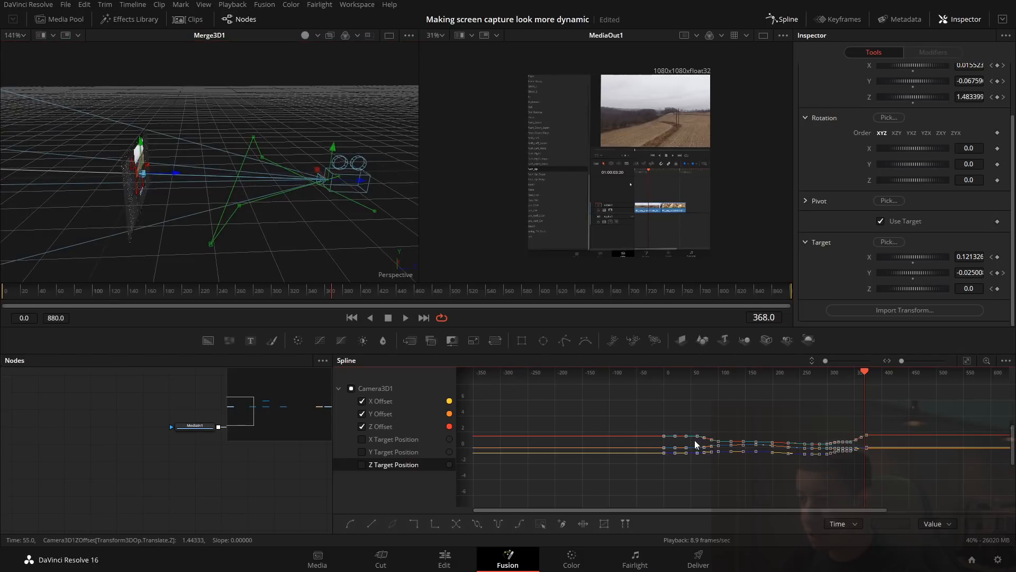
pyautogui.rightClick(694, 440)
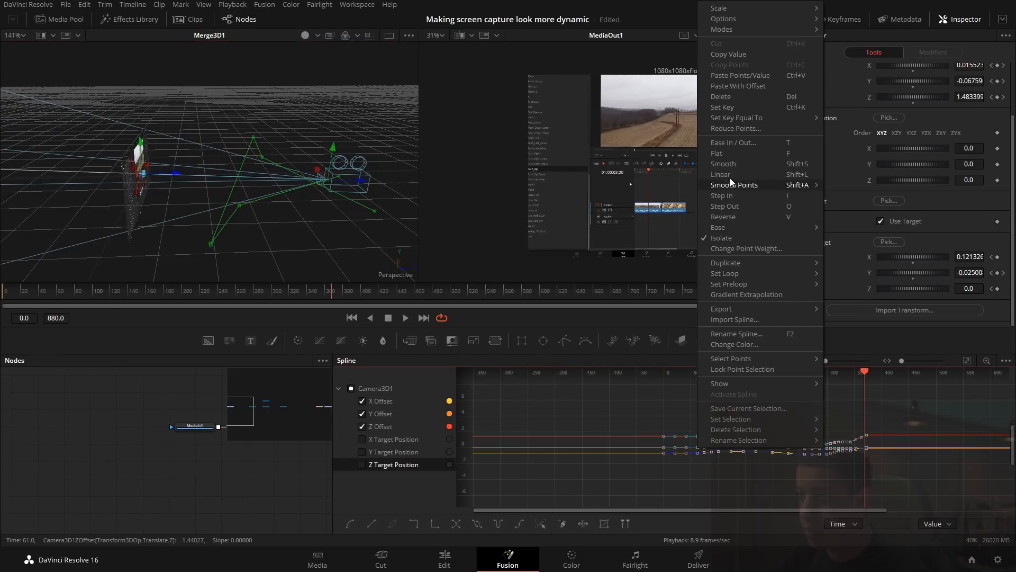
pyautogui.click(739, 167)
# - Examine the smoothed camera path in the 3D view and play the animation from the first frame
pyautogui.moveTo(279, 223); pyautogui.dragTo(293, 156)
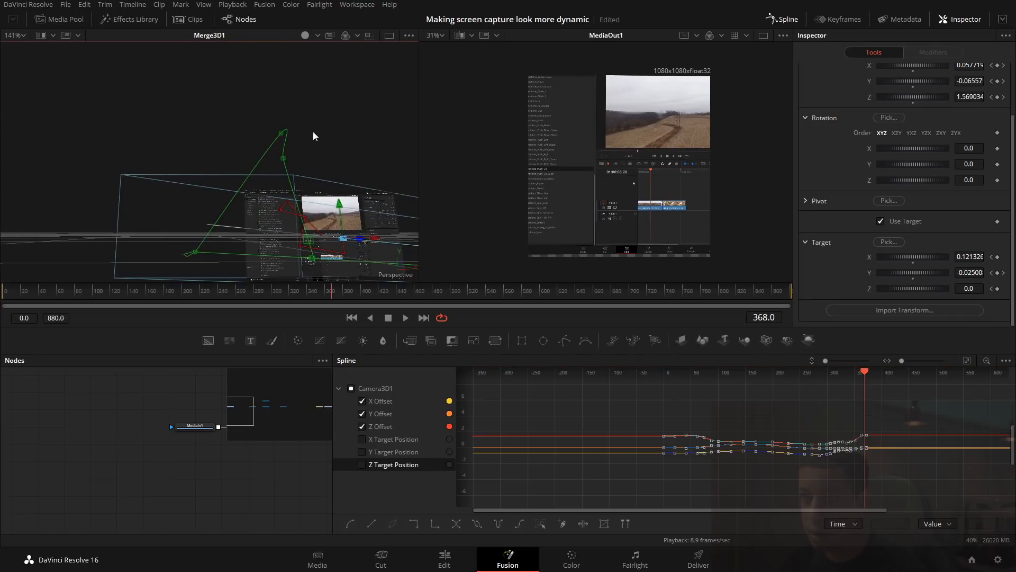
pyautogui.moveTo(250, 186); pyautogui.dragTo(313, 233)
pyautogui.scroll(2, 294, 154)
pyautogui.click(3, 295)
pyautogui.press('space')
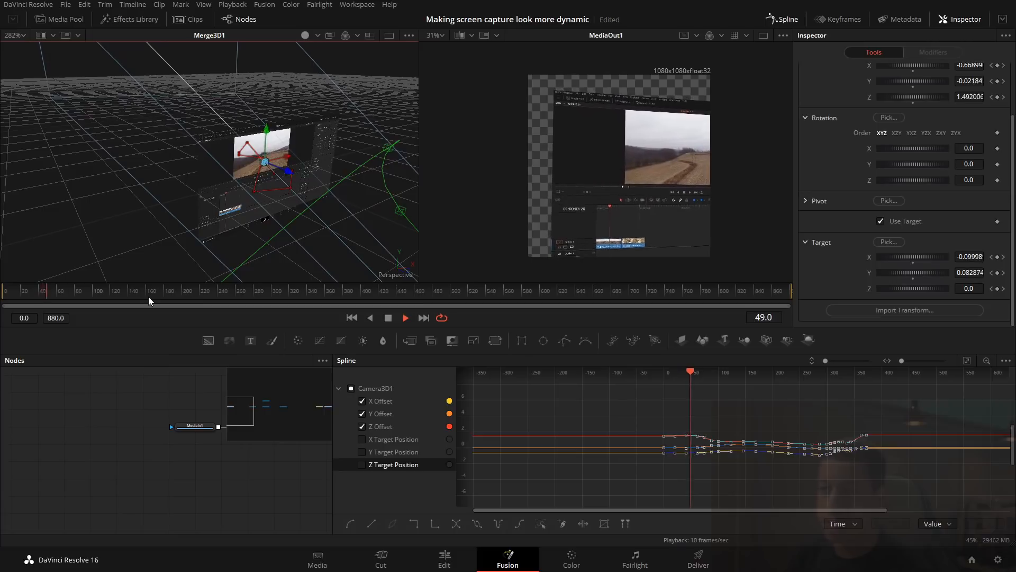
pyautogui.scroll(3, 778, 443)
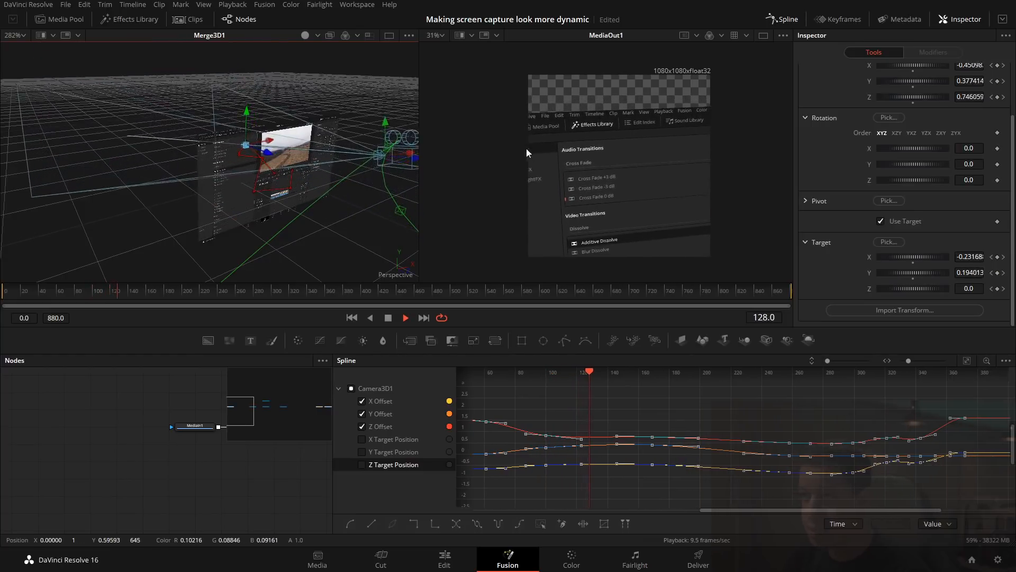
pyautogui.press('space')
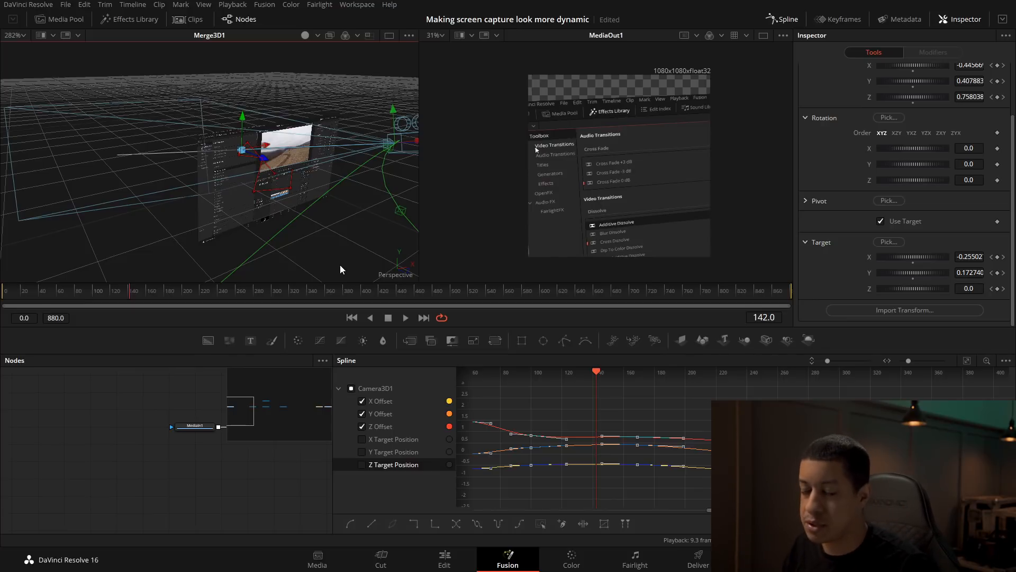
# - Show only the X, Y and Z Target Position curves and smooth all of their keyframes
pyautogui.click(362, 426)
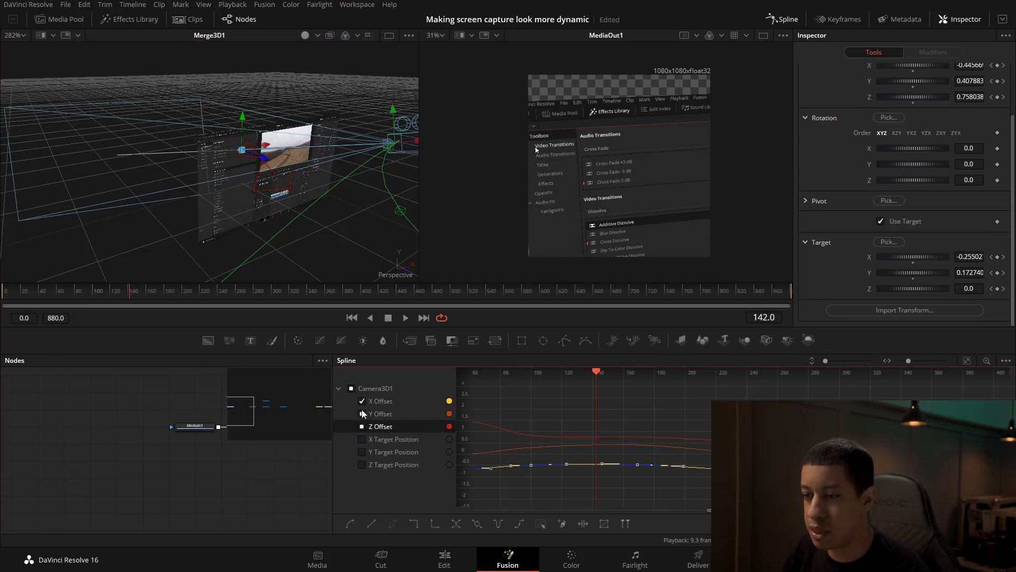
pyautogui.click(362, 413)
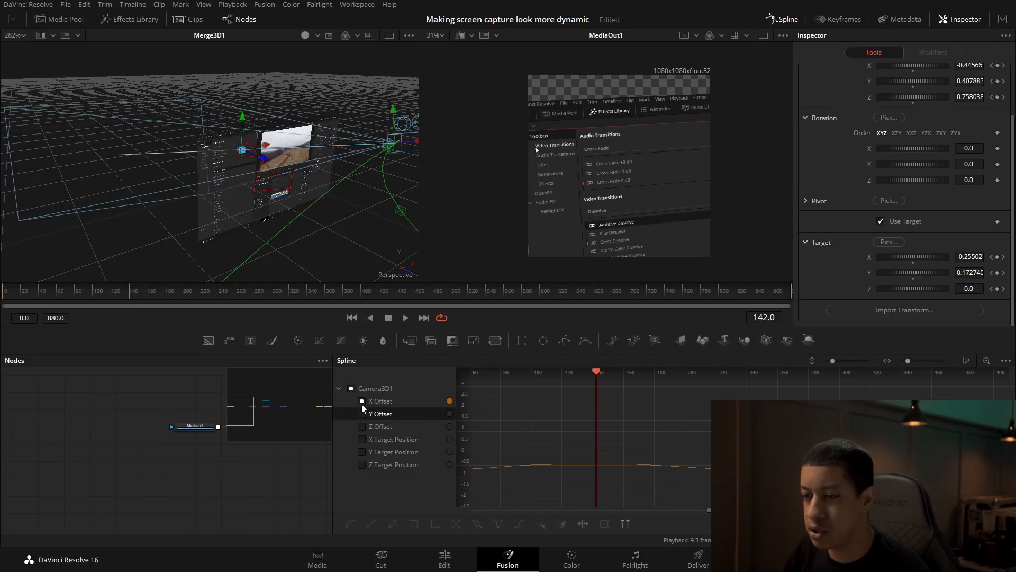
pyautogui.click(362, 400)
pyautogui.click(362, 464)
pyautogui.click(362, 452)
pyautogui.click(362, 438)
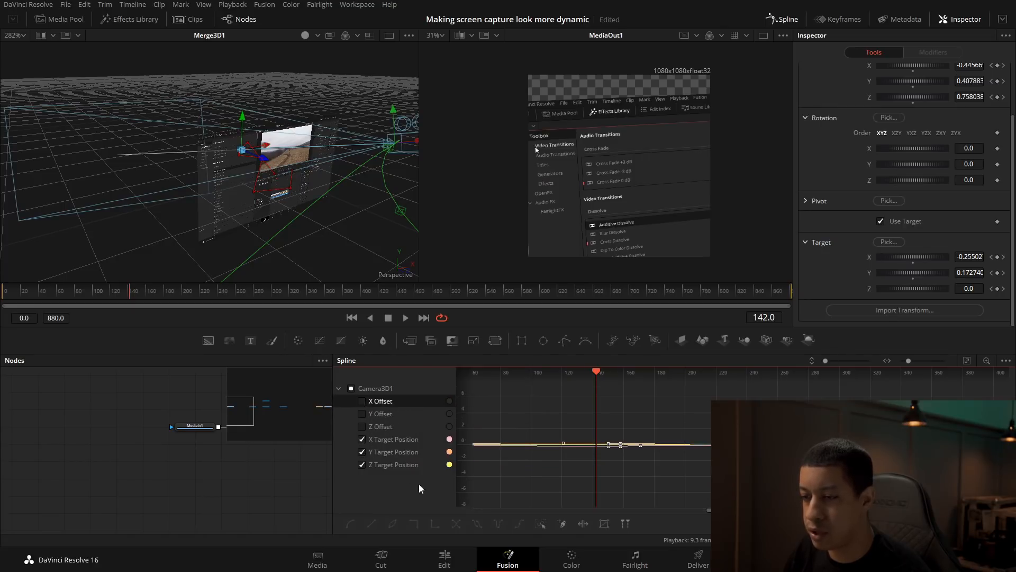
pyautogui.moveTo(541, 501); pyautogui.dragTo(532, 505)
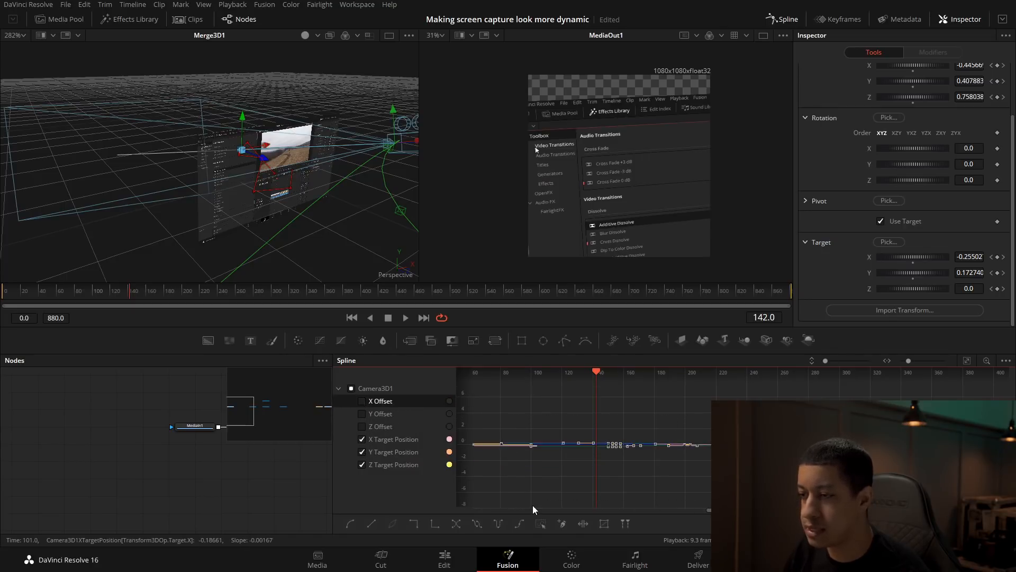
pyautogui.hotkey('shift', 's')
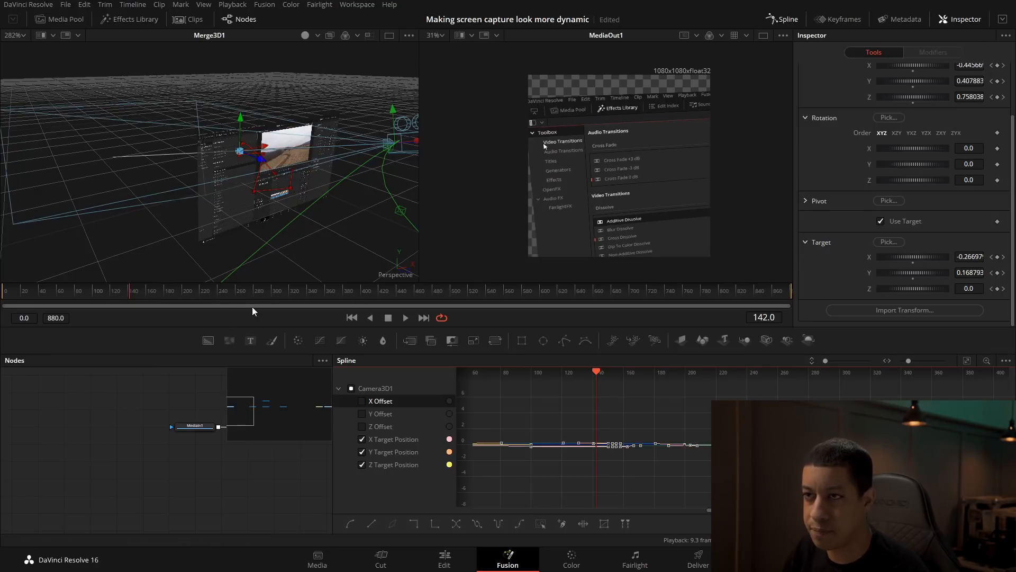
# - Play the animation from the first frame to review the camera and target motion with both smoothed
pyautogui.scroll(4, 267, 192)
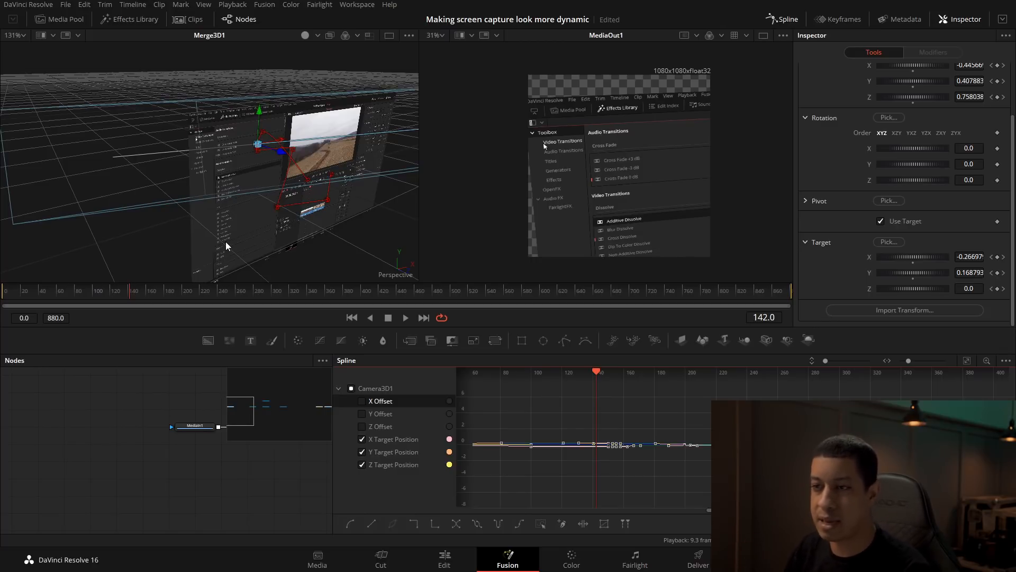
pyautogui.moveTo(78, 291); pyautogui.dragTo(2, 294)
pyautogui.press('space')
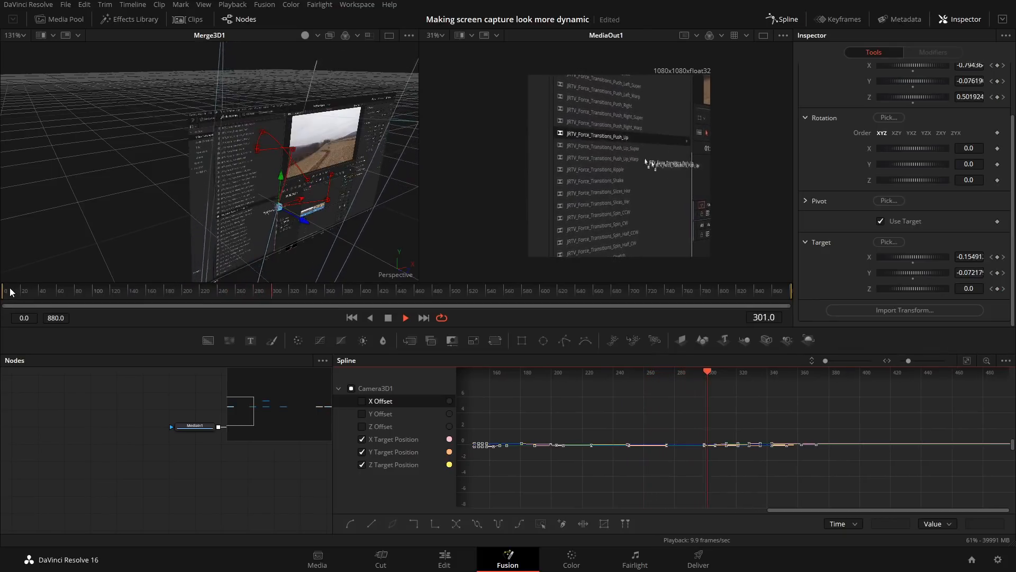
pyautogui.press('space')
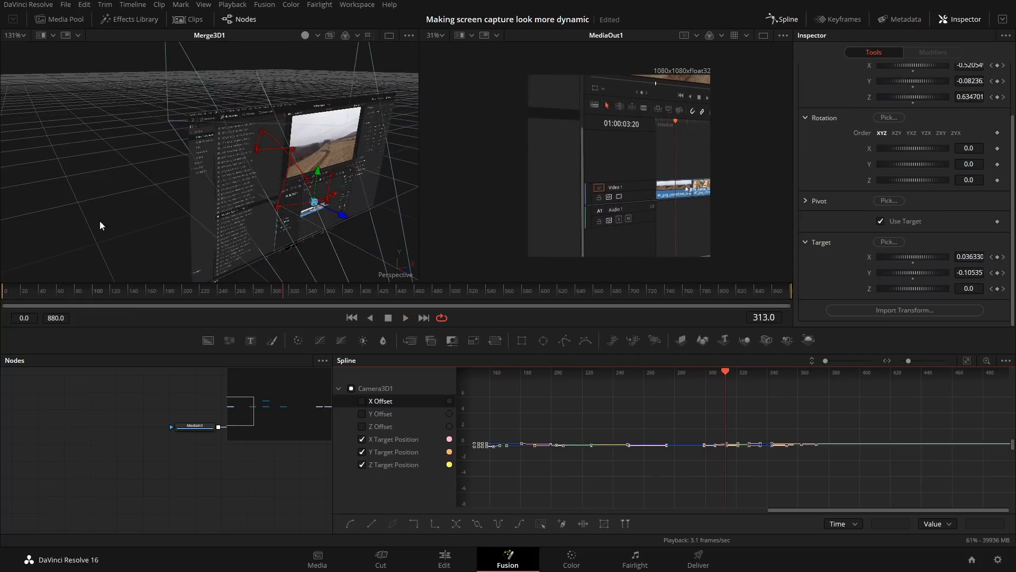
# - Replay the smoothed camera animation from around frame 290 to review the move onto the timeline clips, and save the project
pyautogui.moveTo(275, 295); pyautogui.dragTo(262, 294)
pyautogui.press('space')
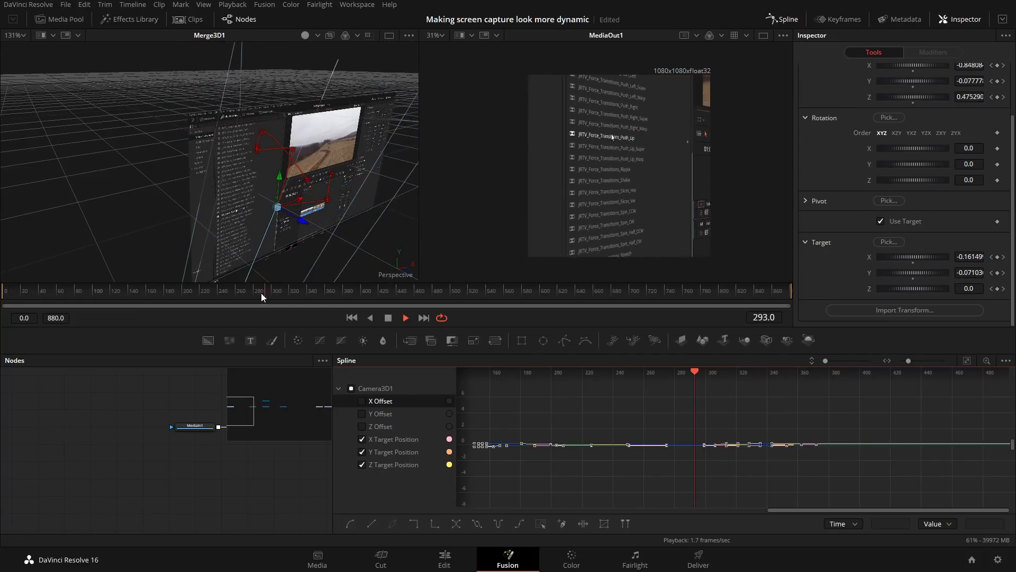
pyautogui.press('space')
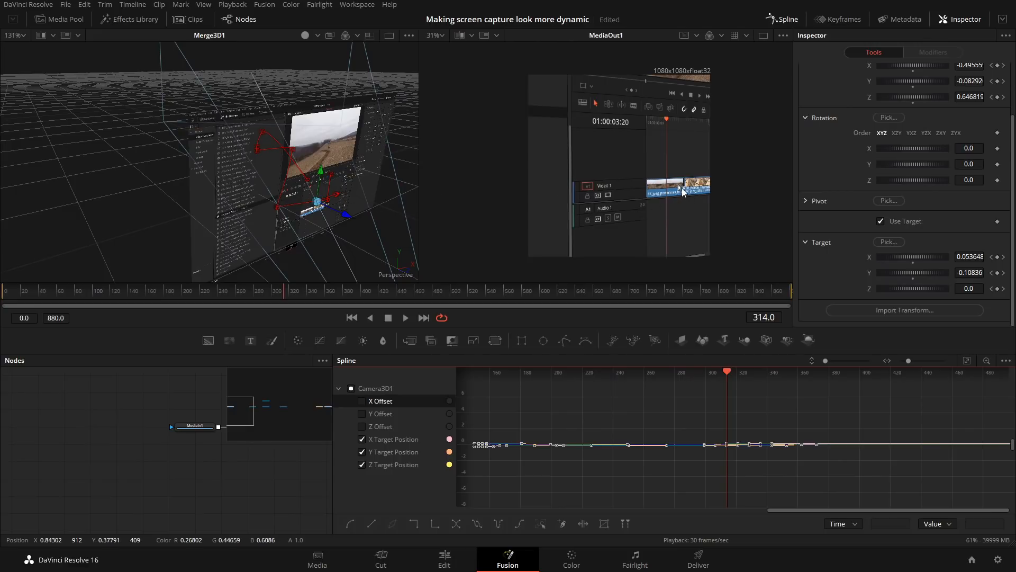
pyautogui.press('space')
pyautogui.press('space')
pyautogui.hotkey('ctrl', 's')
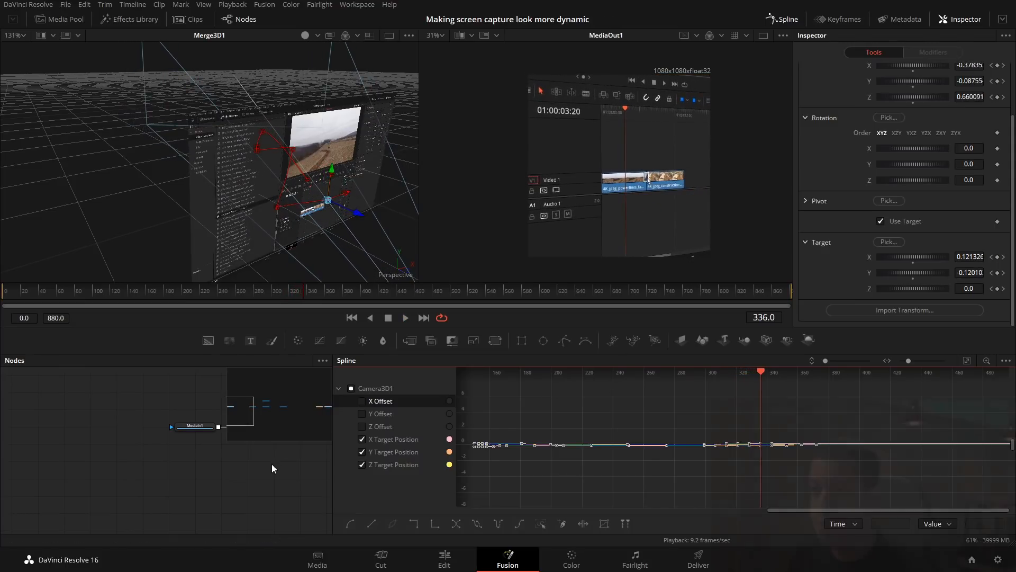
# - Set Renderer3D1's renderer type to OpenGL Renderer and enable Accumulation Effects with Depth of Field
pyautogui.moveTo(288, 460); pyautogui.dragTo(27, 458)
pyautogui.moveTo(214, 461); pyautogui.dragTo(125, 497)
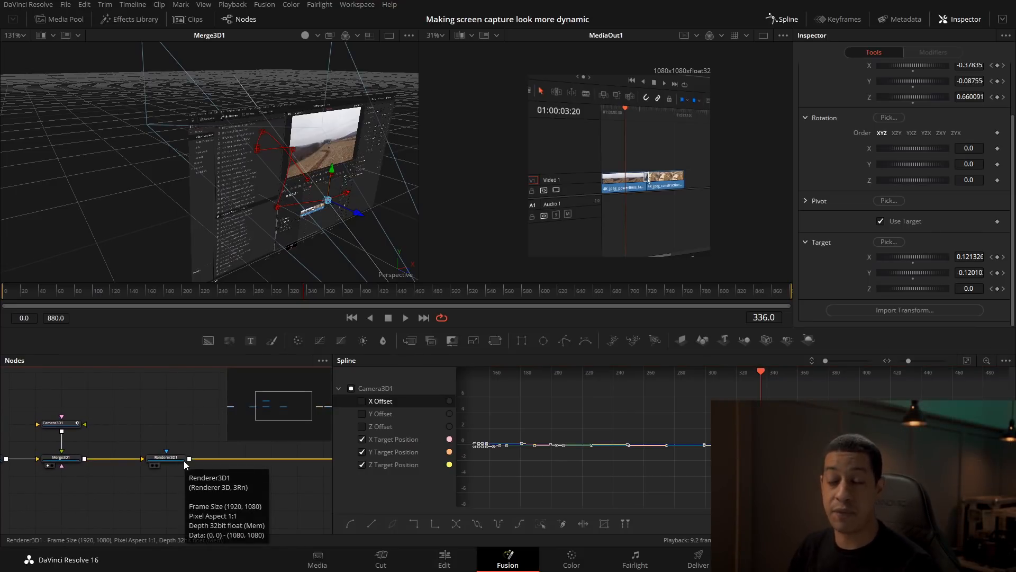
pyautogui.click(171, 459)
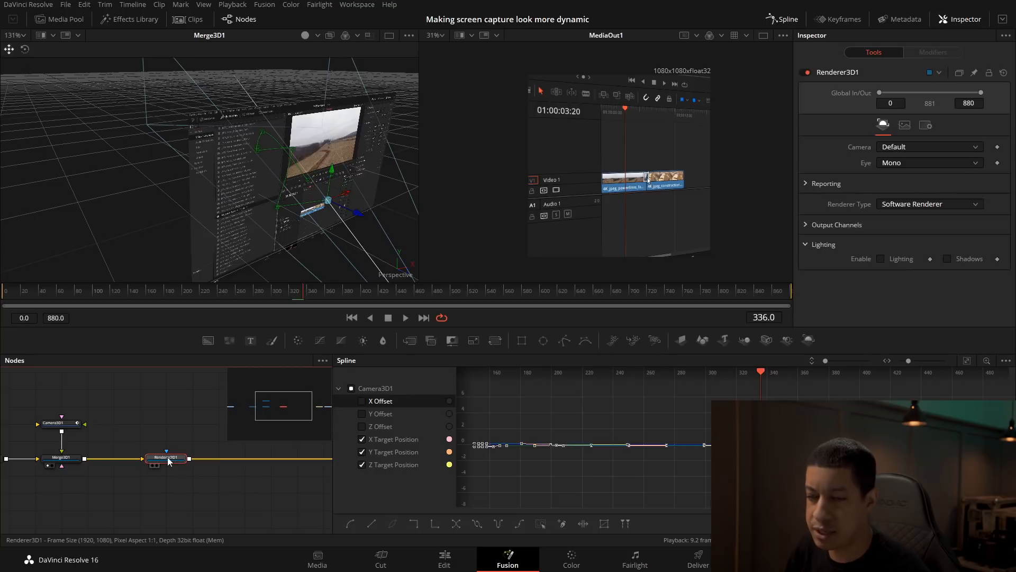
pyautogui.click(957, 205)
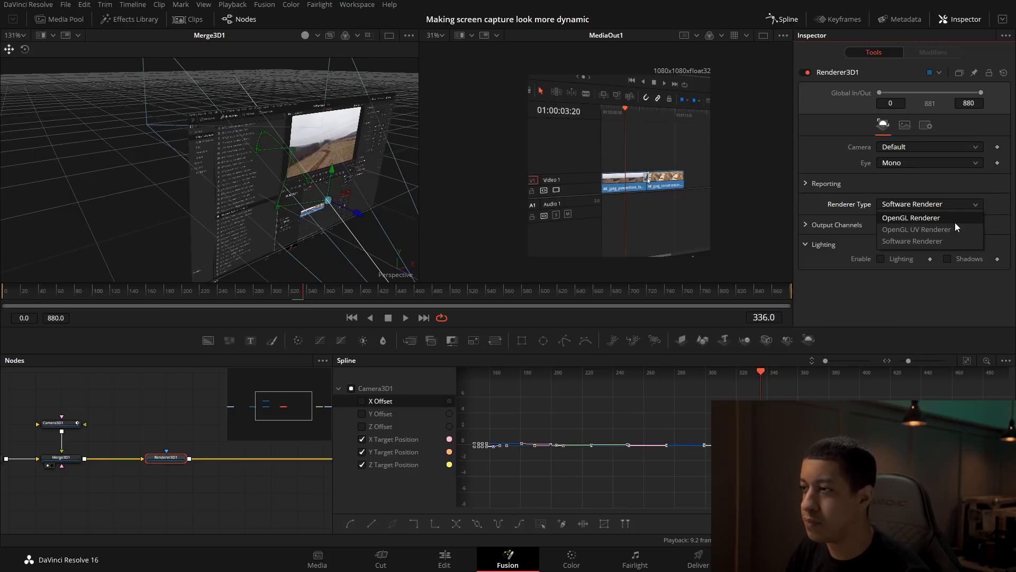
pyautogui.click(955, 221)
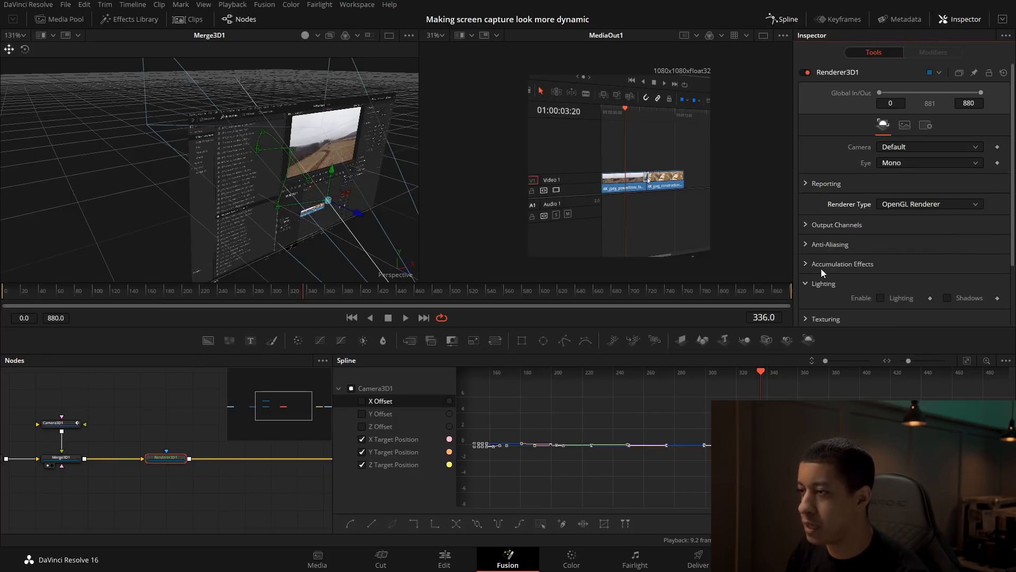
pyautogui.click(814, 268)
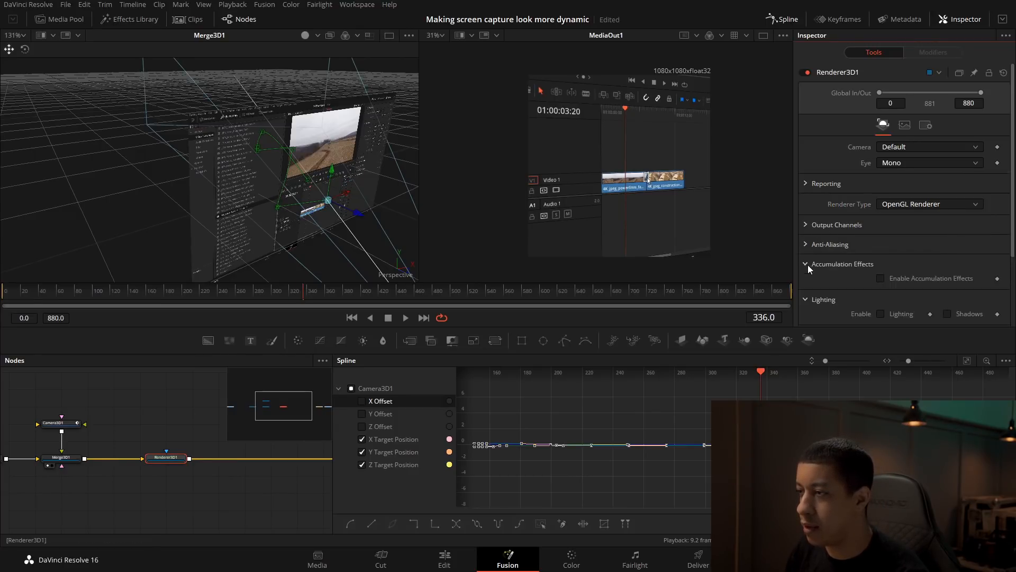
pyautogui.click(880, 278)
pyautogui.click(897, 295)
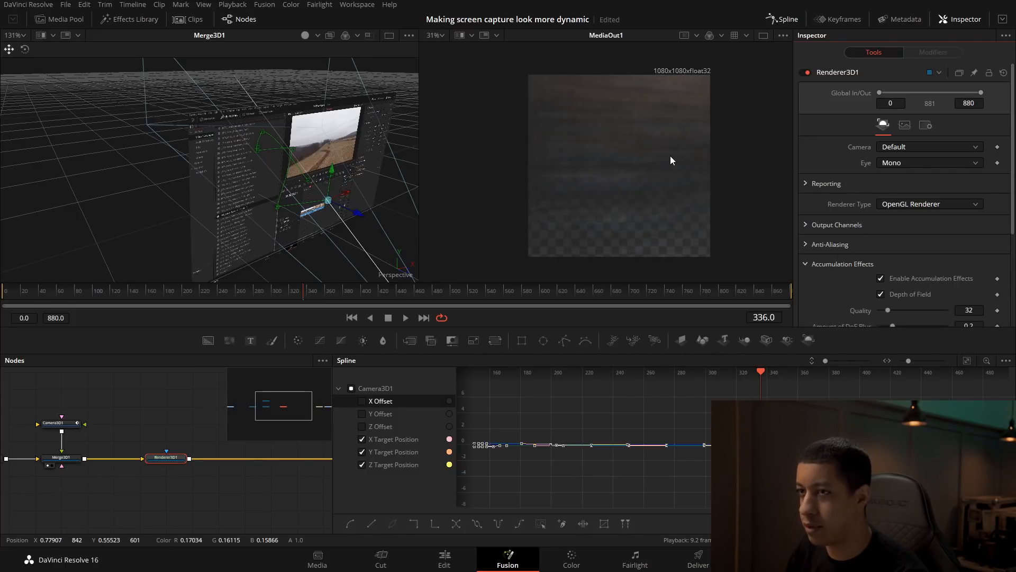
# - Show Camera3D1's Focal Plane guide in the 3D view, with the inspector at full height and the Spline editor hidden
pyautogui.scroll(-5, 297, 216)
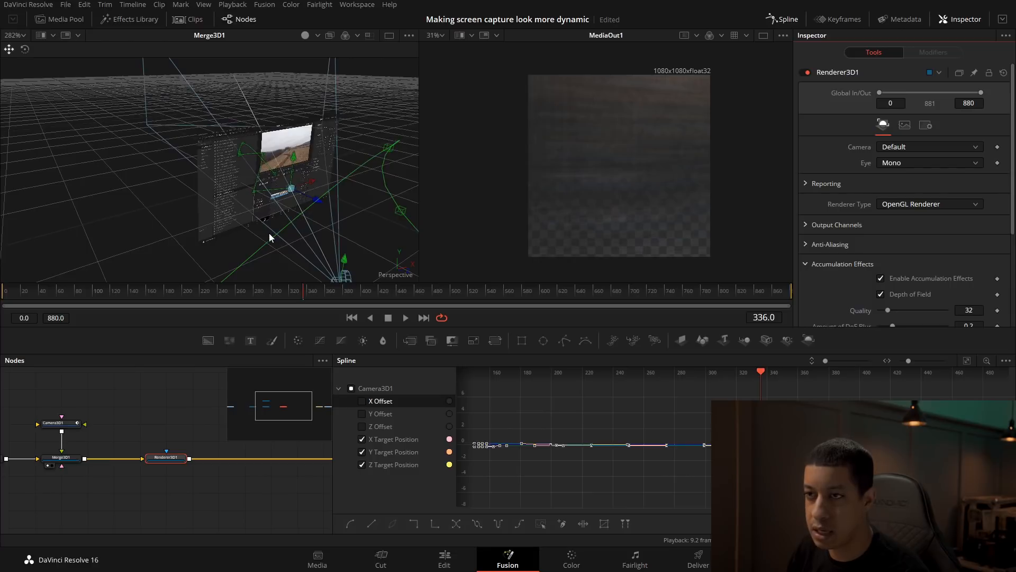
pyautogui.moveTo(243, 236); pyautogui.dragTo(363, 262)
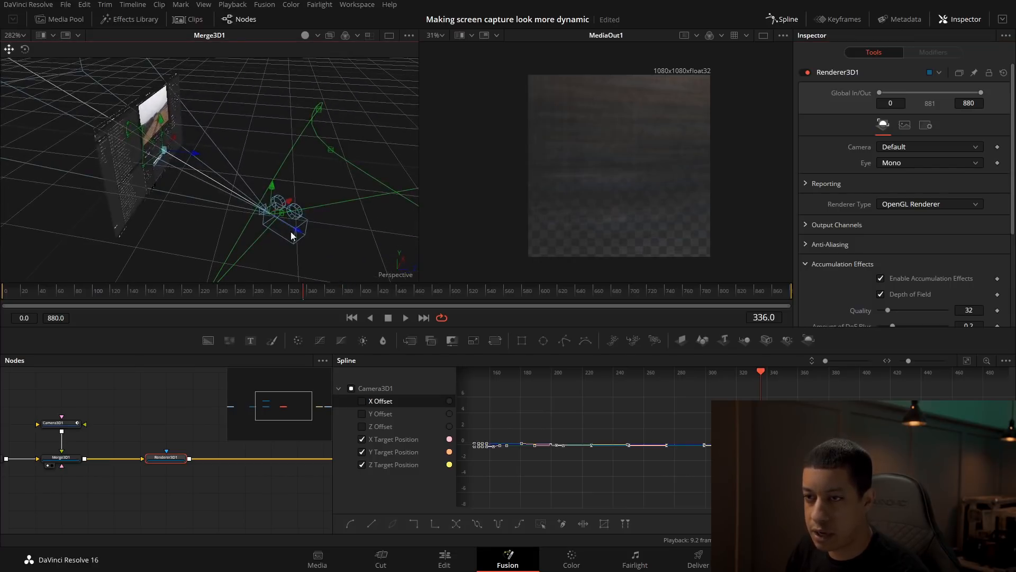
pyautogui.click(70, 424)
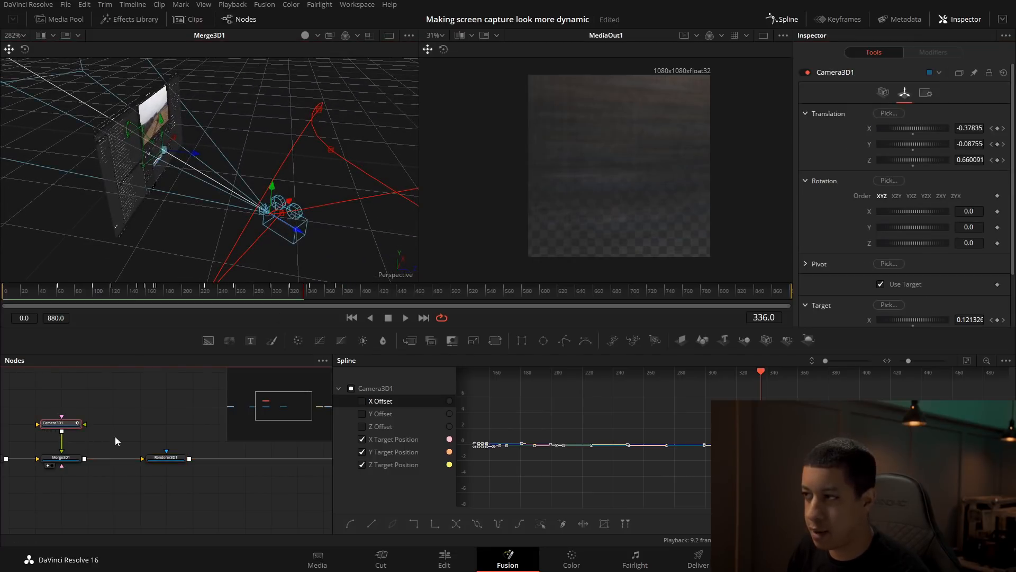
pyautogui.click(1002, 19)
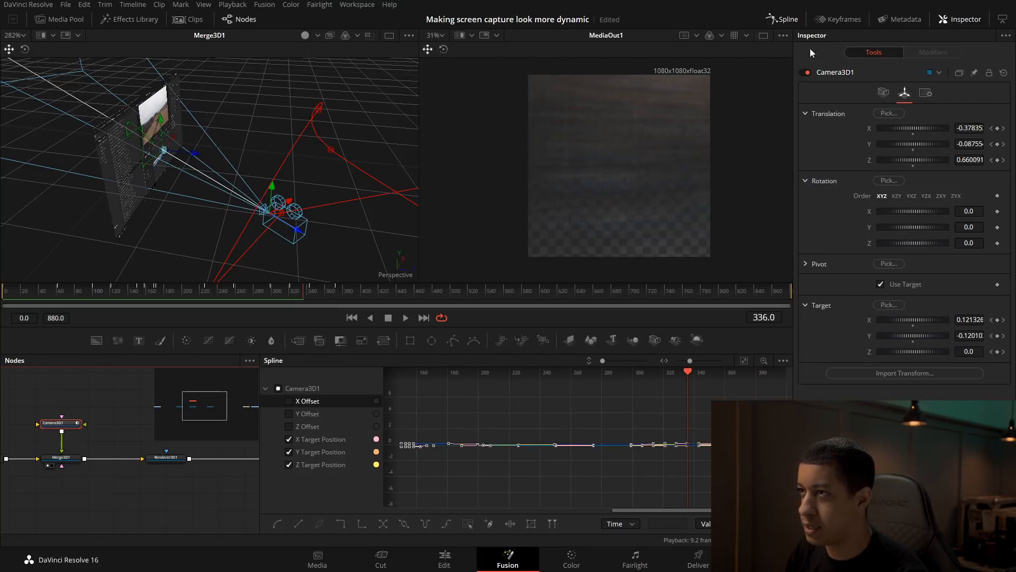
pyautogui.click(782, 19)
pyautogui.click(883, 94)
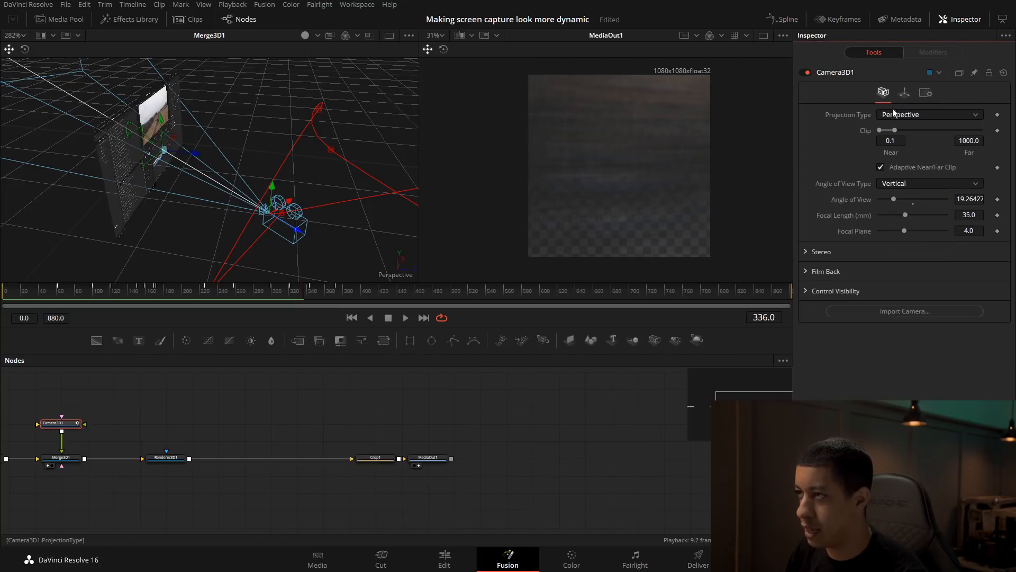
pyautogui.click(805, 290)
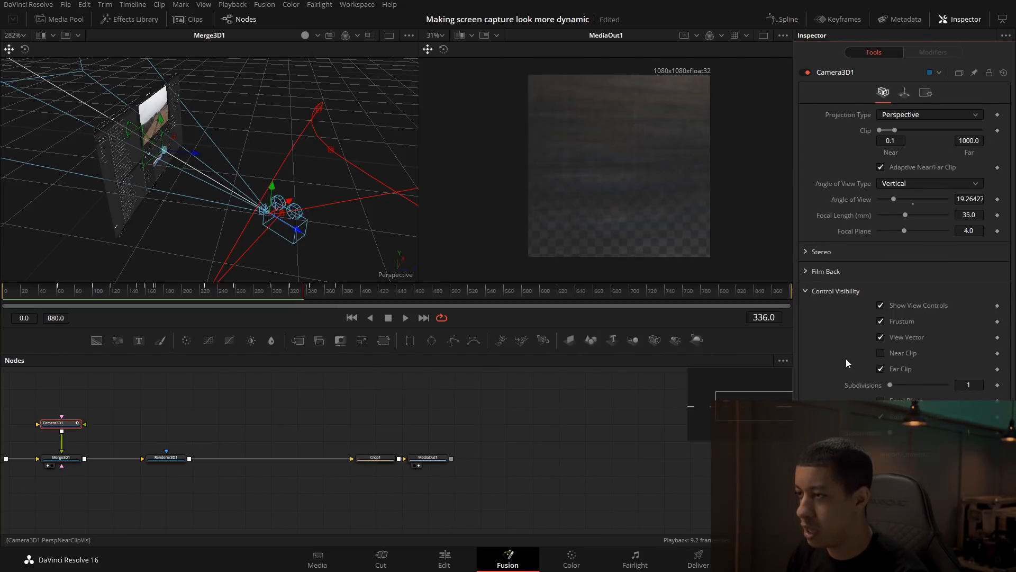
pyautogui.click(880, 401)
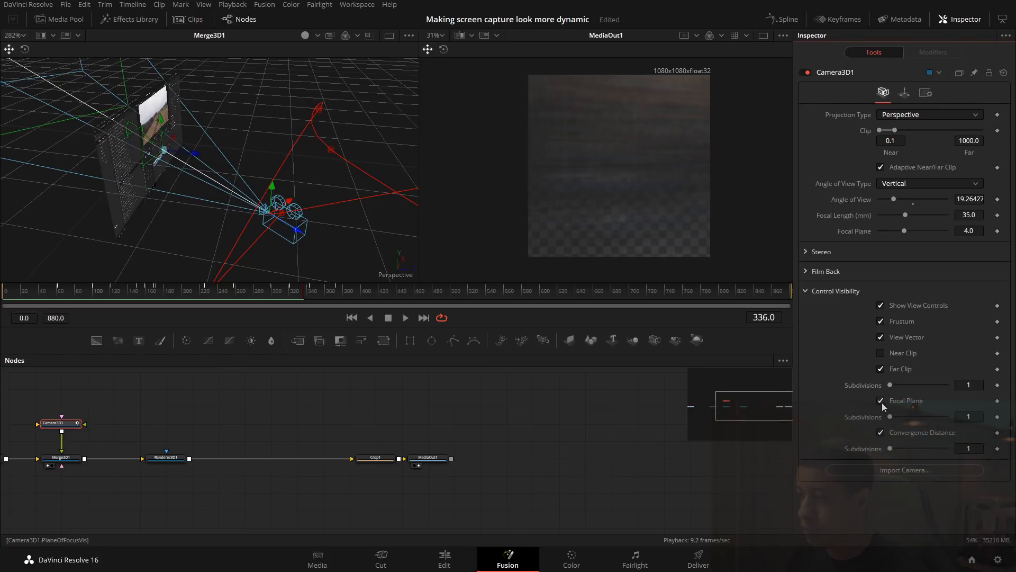
# - Reduce Camera3D1's Focal Plane distance to about 0.72 to bring the plane of focus close to the screen-capture image plane
pyautogui.moveTo(156, 198); pyautogui.dragTo(99, 145)
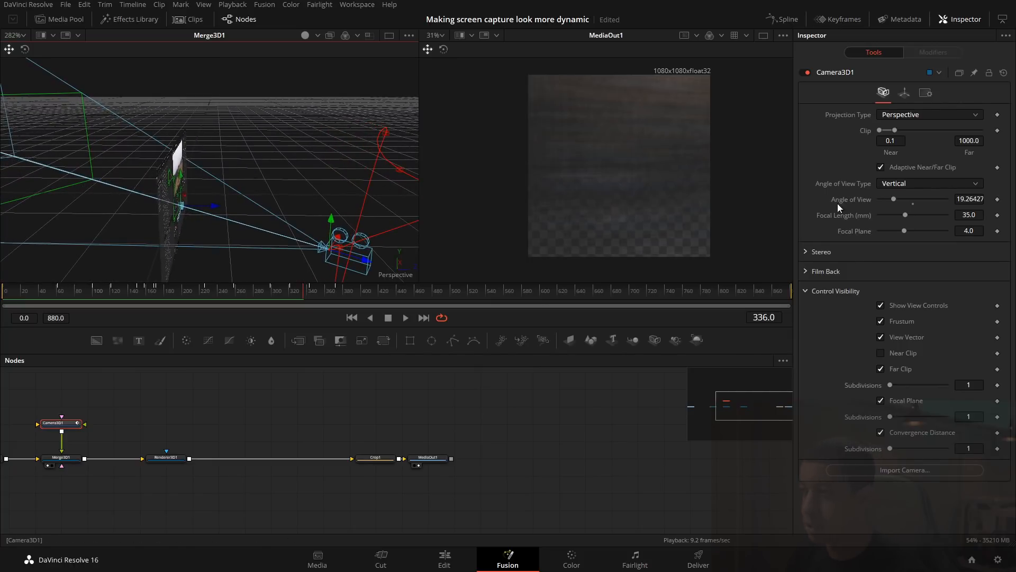
pyautogui.moveTo(903, 230); pyautogui.dragTo(880, 234)
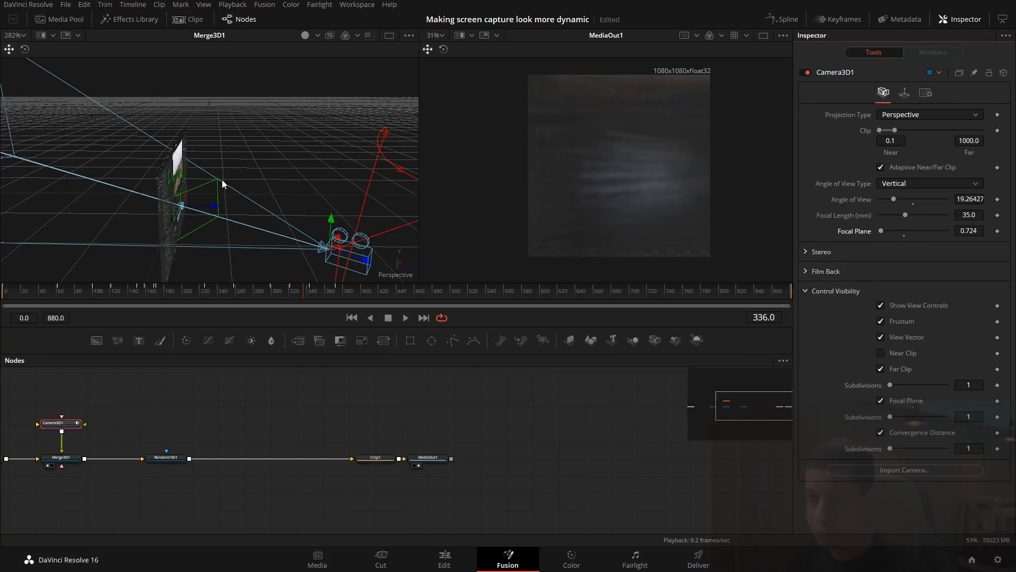
pyautogui.moveTo(209, 215); pyautogui.dragTo(349, 182)
# - Review the Anti-Aliasing settings of Renderer3D1
pyautogui.click(170, 459)
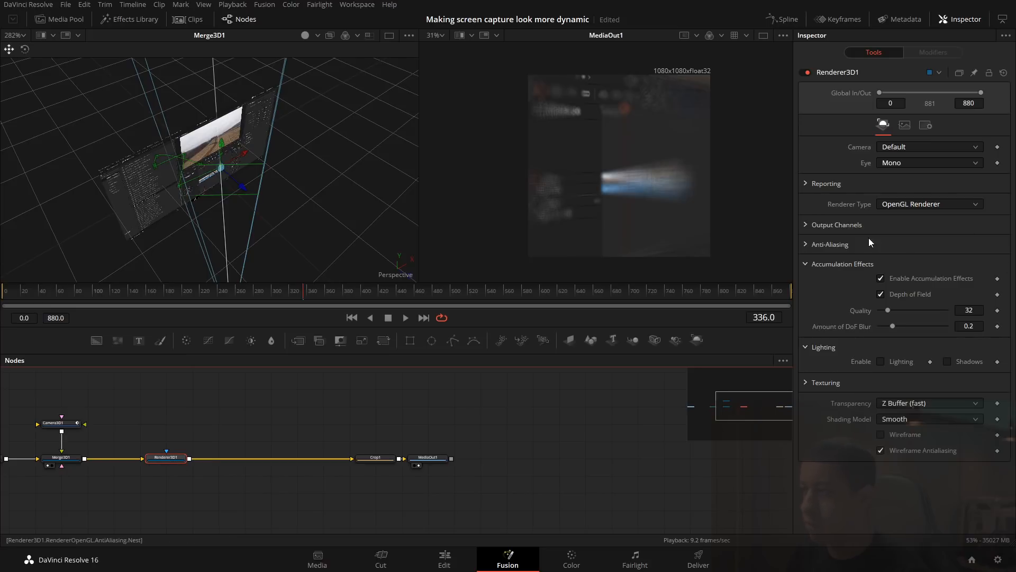
pyautogui.click(806, 244)
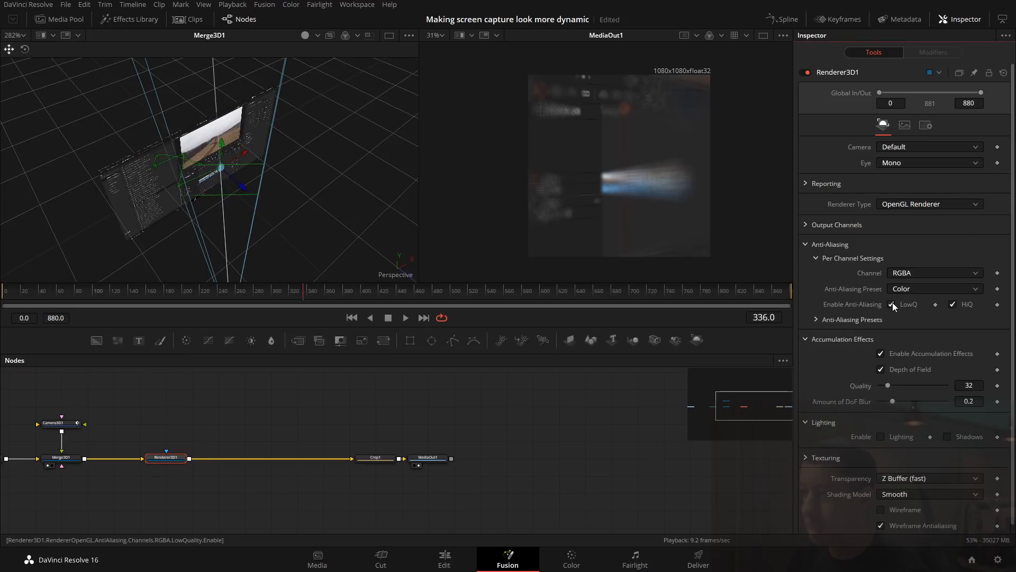
pyautogui.click(805, 244)
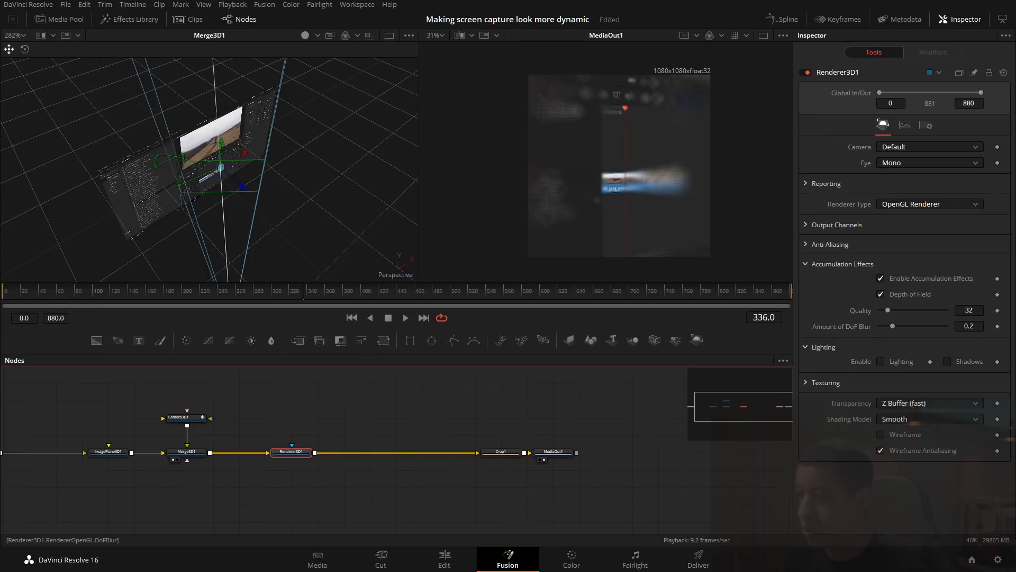
# - Try an Amount of DoF Blur of 0.02 on Renderer3D1, and restore its default value
pyautogui.click(976, 326)
pyautogui.press('BackSpace')
pyautogui.write('02')
pyautogui.press('Tab')
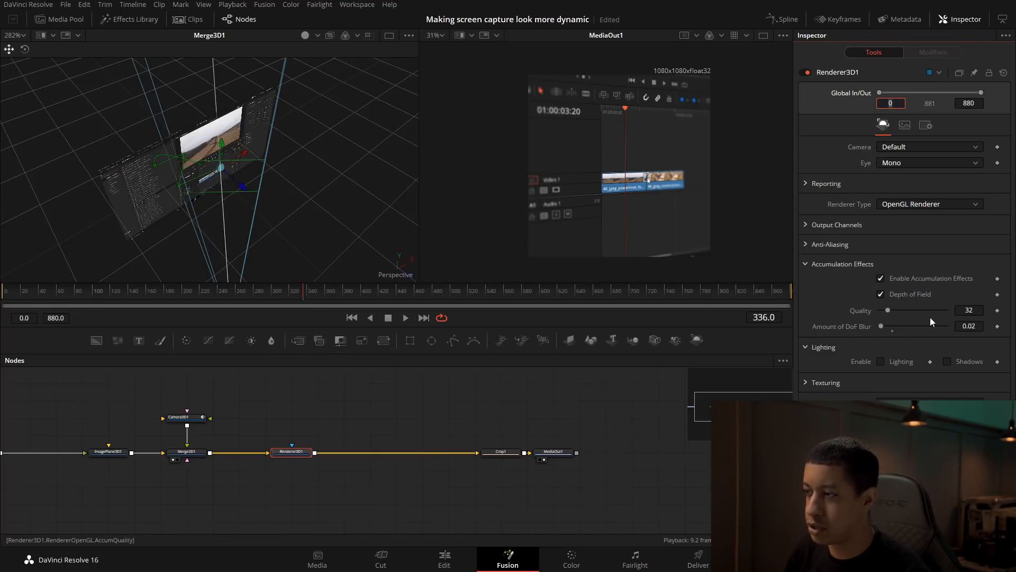
pyautogui.click(891, 332)
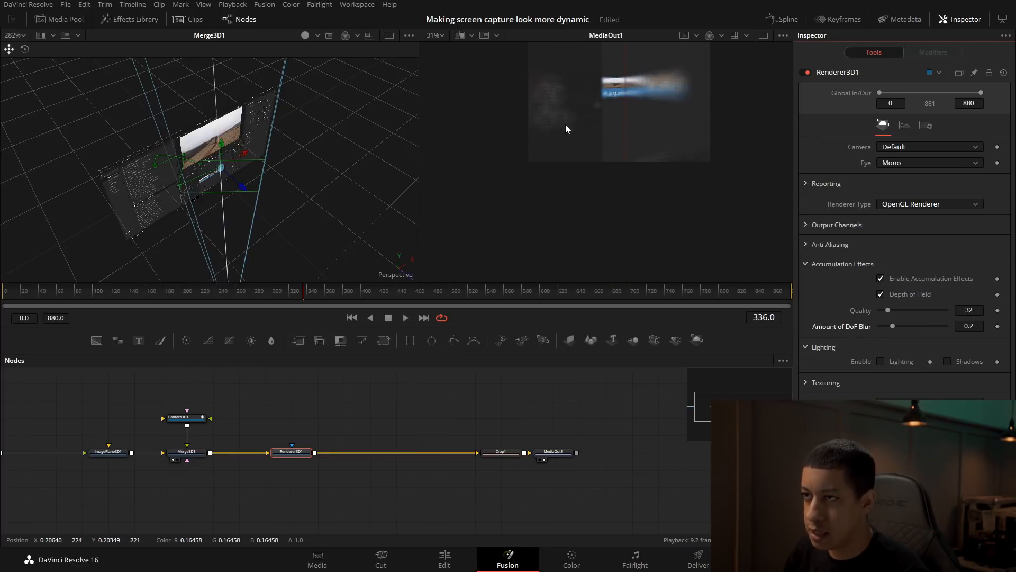
# - Inspect the blurred area of the rendered output up close and raise the accumulation Quality to 320
pyautogui.scroll(10, 544, 99)
pyautogui.scroll(-5, 544, 96)
pyautogui.moveTo(586, 95); pyautogui.dragTo(635, 188)
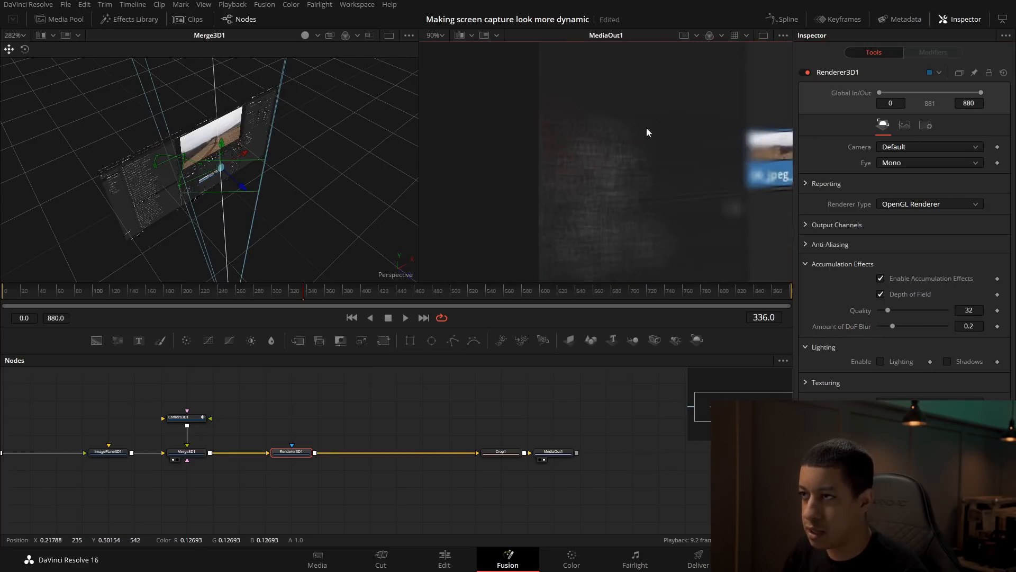
pyautogui.moveTo(651, 109); pyautogui.dragTo(582, 258)
pyautogui.scroll(2, 537, 157)
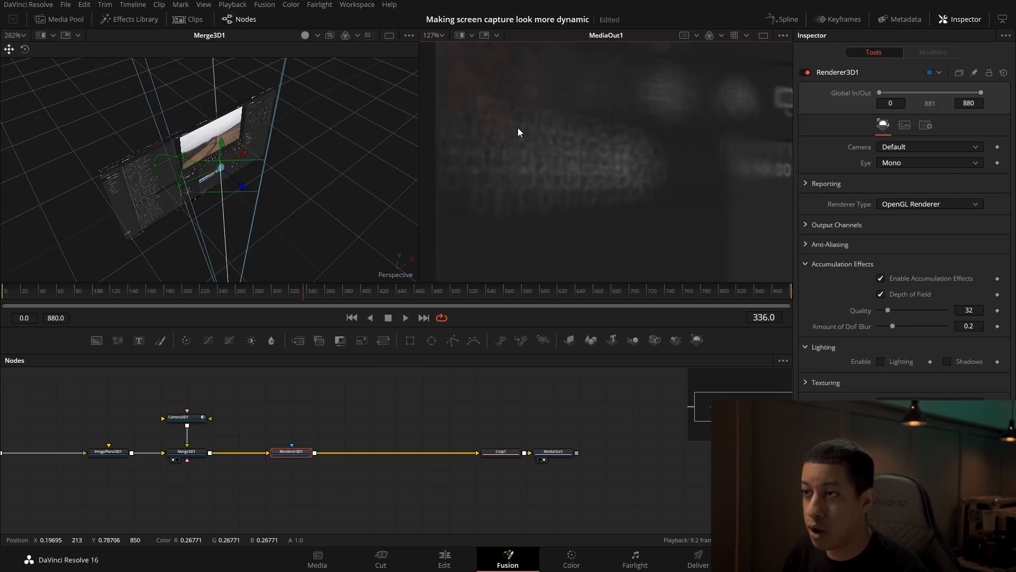
pyautogui.click(980, 314)
pyautogui.write('0')
pyautogui.press('Tab')
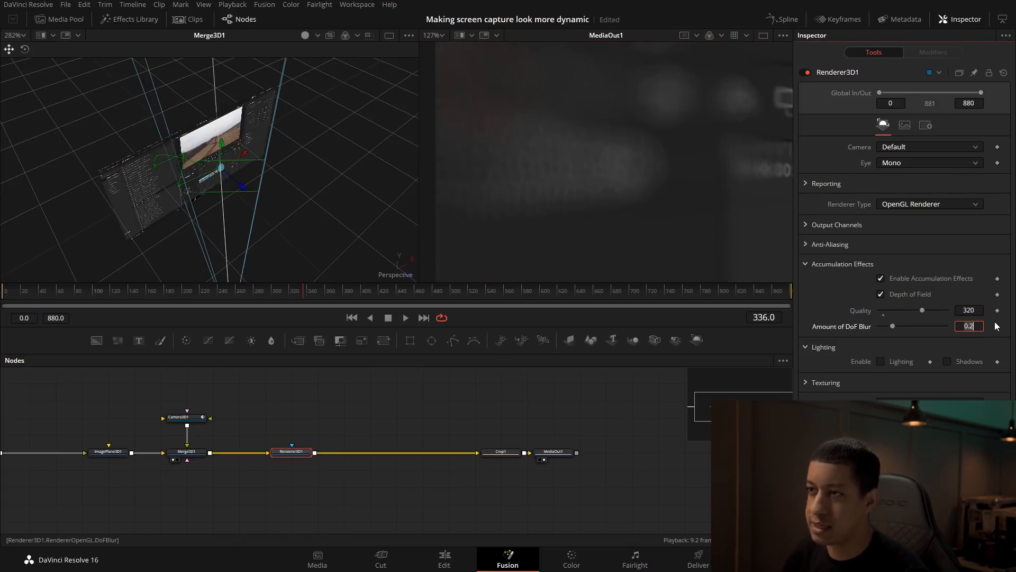
# - Try an accumulation Quality of 500 and check the smoothness of the blur in the rendered output
pyautogui.scroll(-2, 587, 168)
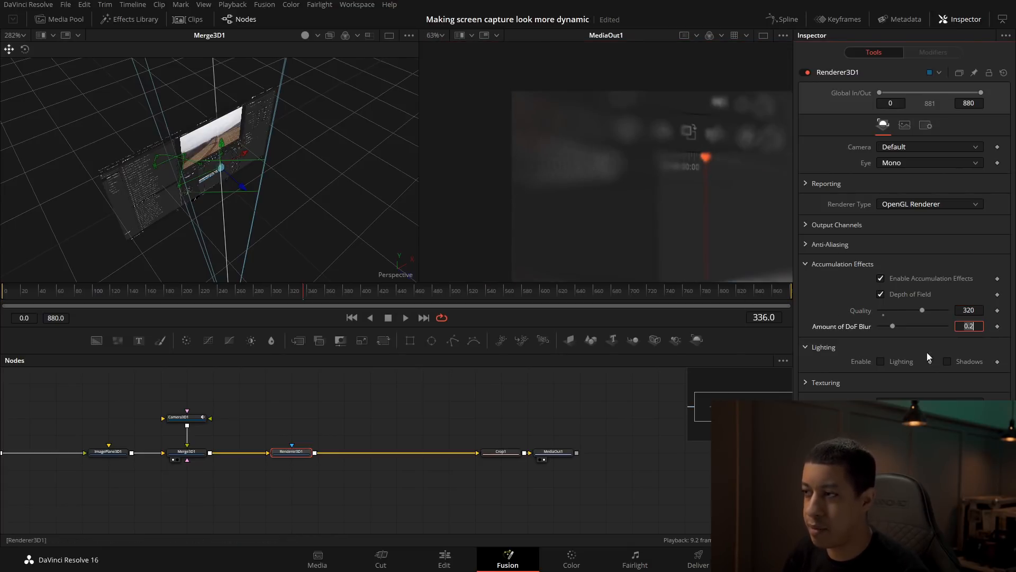
pyautogui.doubleClick(968, 310)
pyautogui.press('BackSpace')
pyautogui.write('500')
pyautogui.press('Tab')
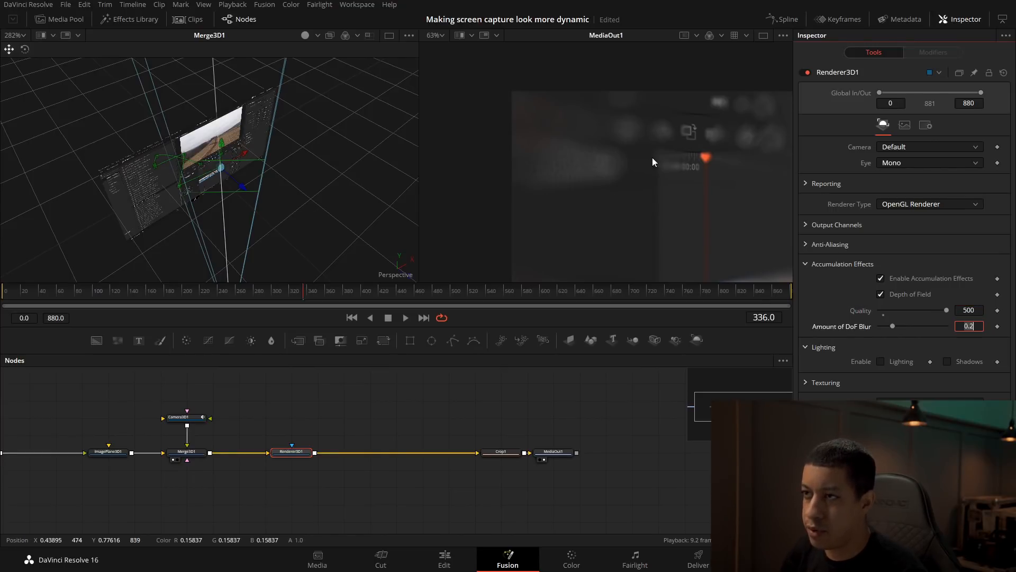
pyautogui.scroll(2, 589, 170)
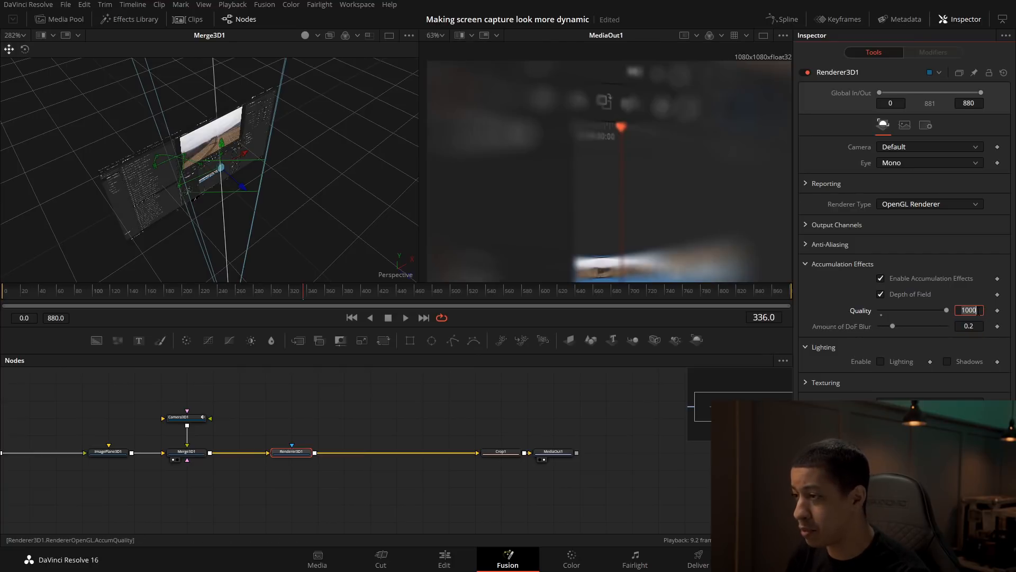
# - Set the accumulation Quality to 400 and the Amount of DoF Blur to 0.02
pyautogui.write('400')
pyautogui.press('Tab')
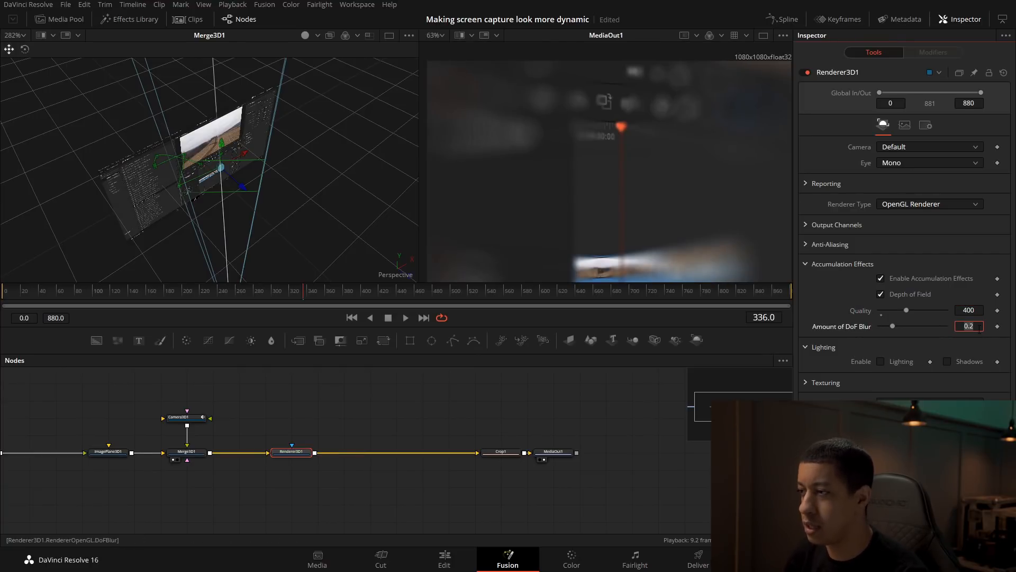
pyautogui.write('0')
pyautogui.press('Return')
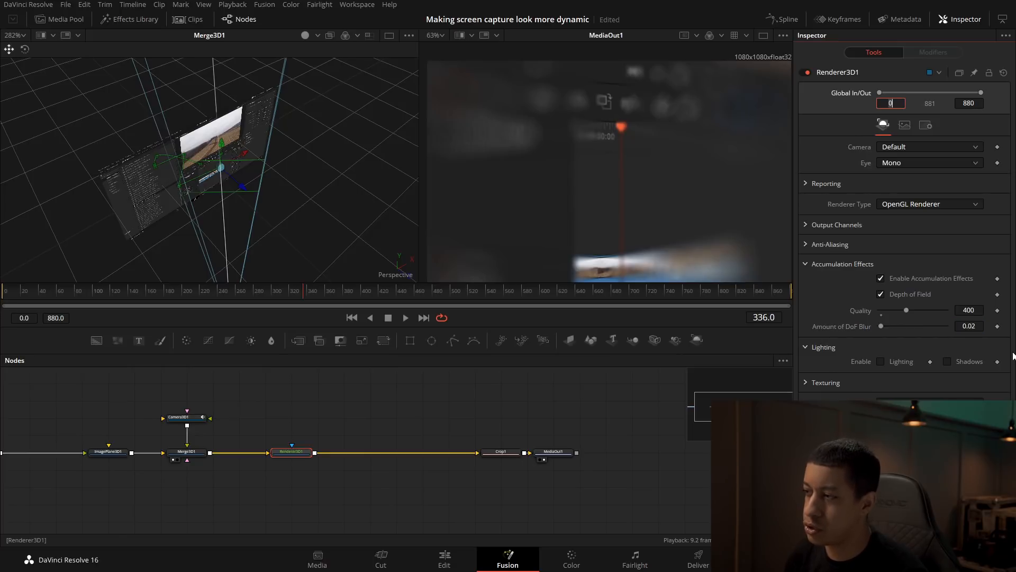
# - Increase the Amount of DoF Blur to 0.04 and check the whole square frame in the output
pyautogui.click(979, 326)
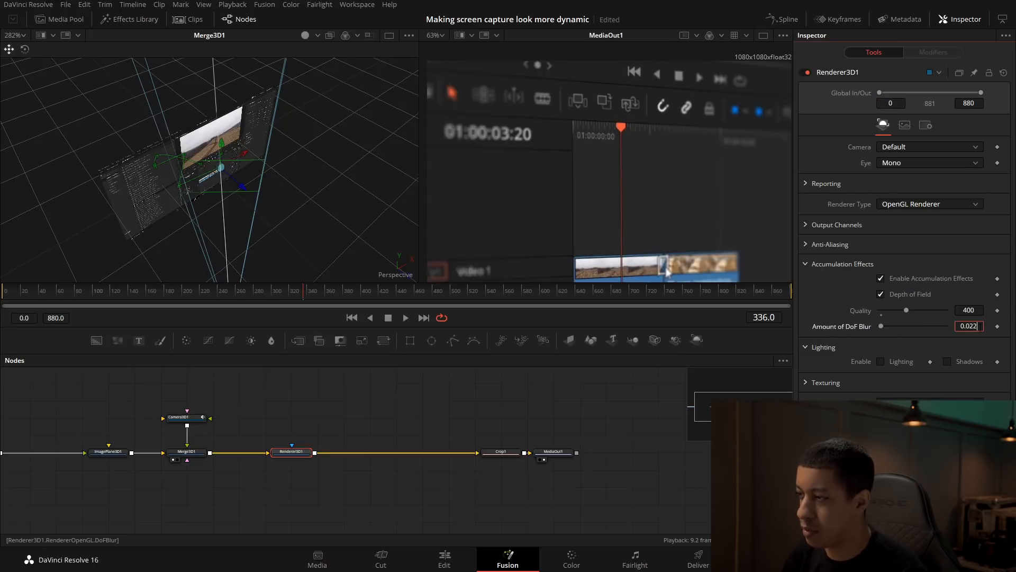
pyautogui.write('4')
pyautogui.press('Tab')
pyautogui.scroll(-3, 624, 199)
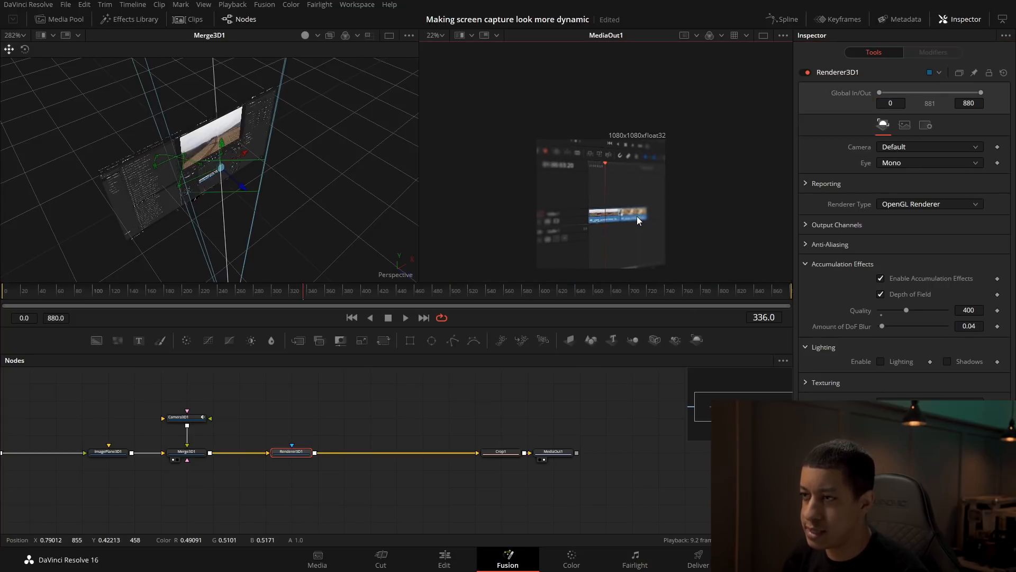
pyautogui.scroll(2, 637, 216)
# - Try an Amount of DoF Blur of 0.03 and check the rendered output
pyautogui.click(971, 326)
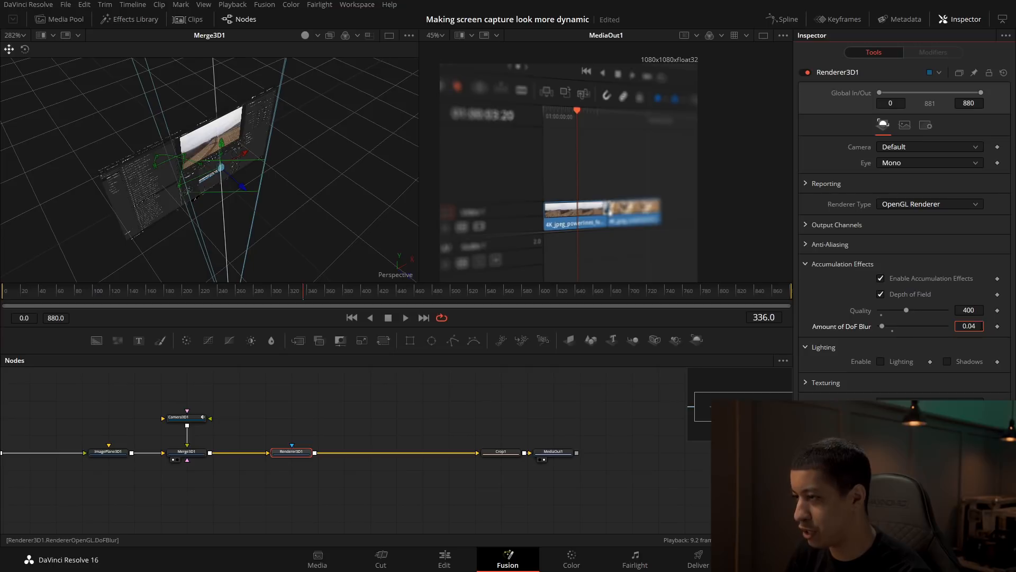
pyautogui.press('BackSpace')
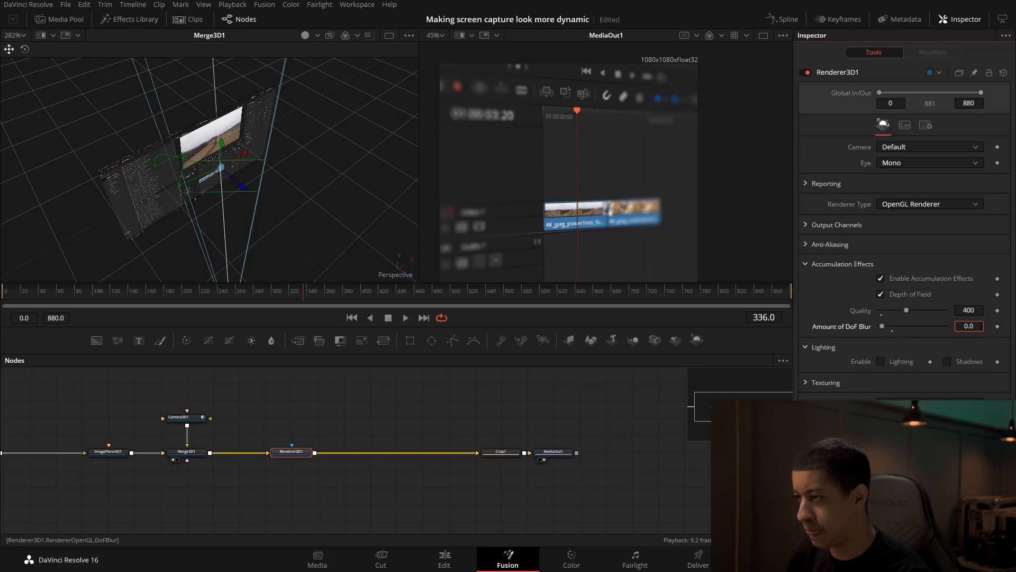
pyautogui.write('3')
pyautogui.press('Tab')
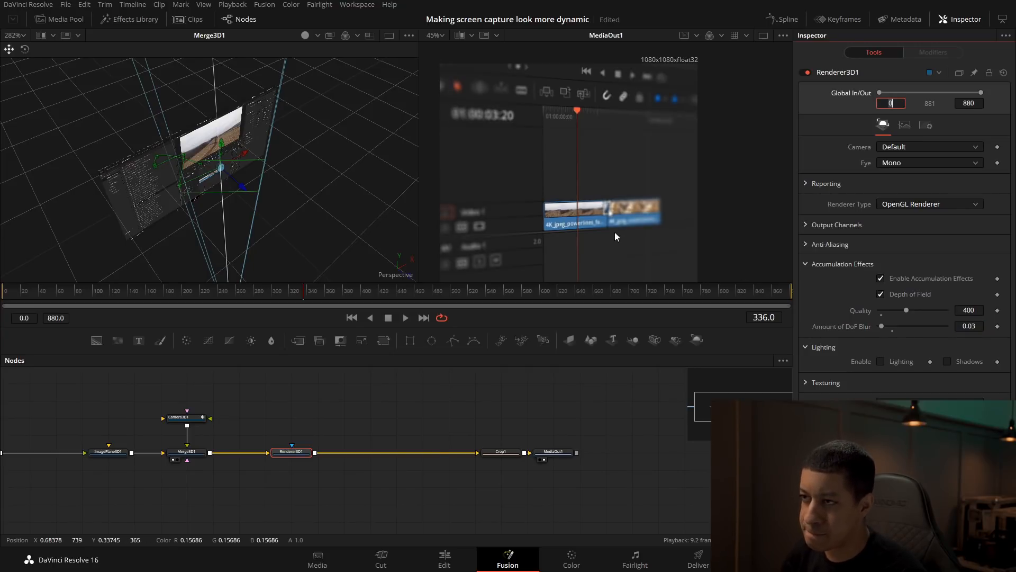
# - Set the Amount of DoF Blur to 0.02 and check the whole square frame in the rendered output
pyautogui.click(976, 326)
pyautogui.press('BackSpace')
pyautogui.write('2')
pyautogui.press('Tab')
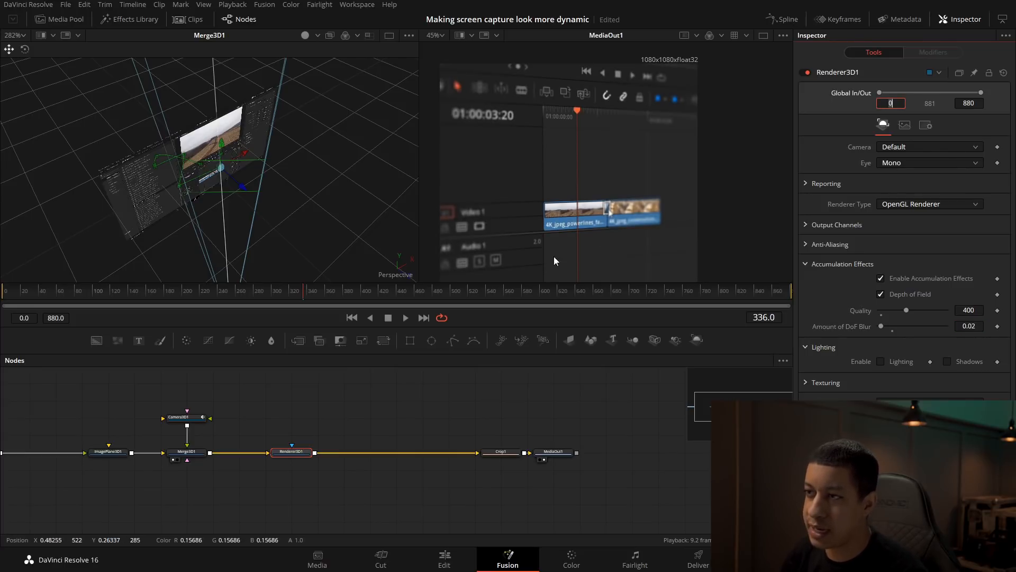
pyautogui.moveTo(638, 178); pyautogui.dragTo(601, 188)
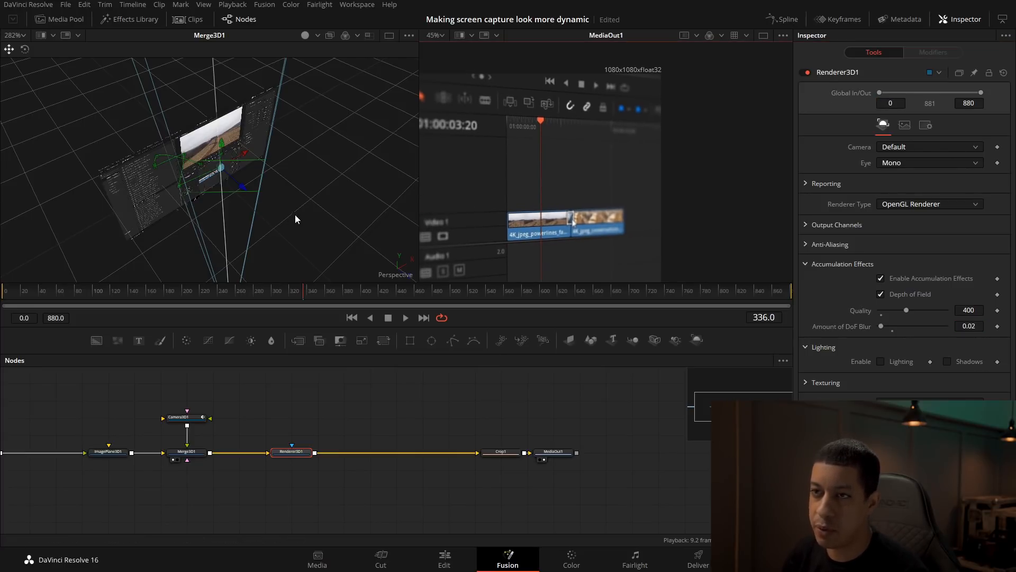
pyautogui.moveTo(467, 168); pyautogui.dragTo(544, 165)
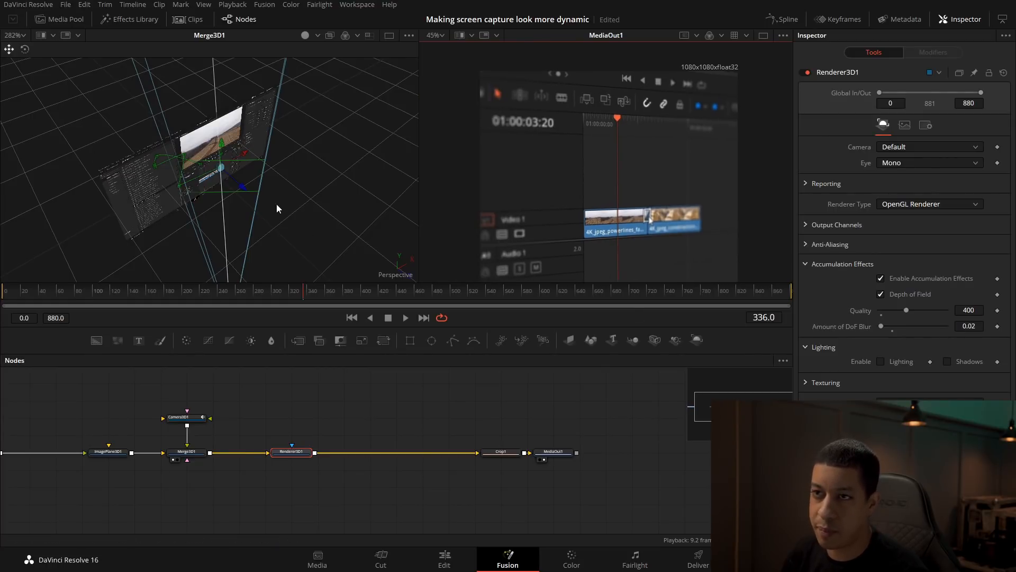
# - Examine from several angles in the 3D view how the camera's focal plane cuts through the screen-capture plane
pyautogui.moveTo(275, 207); pyautogui.dragTo(213, 273)
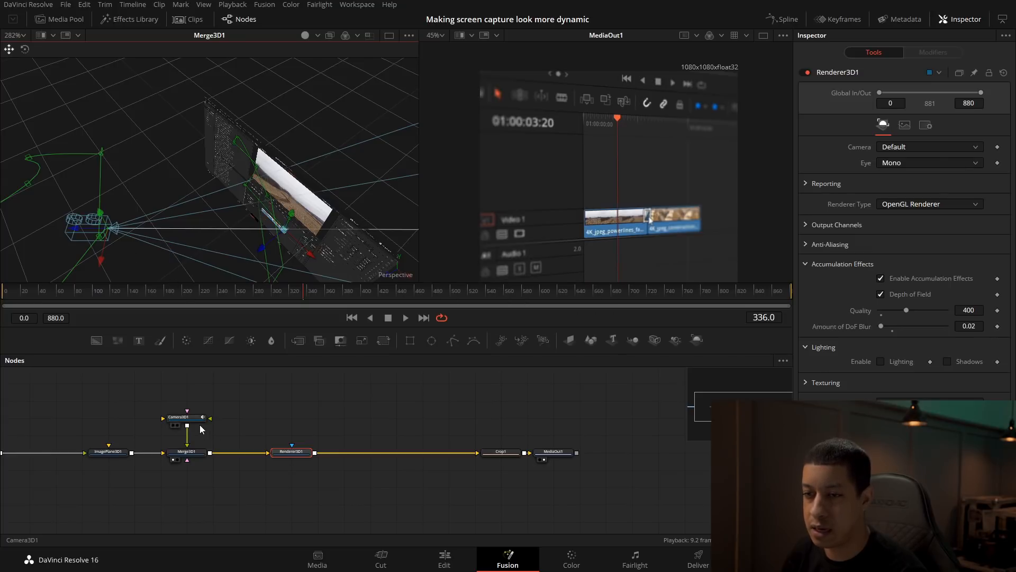
pyautogui.moveTo(205, 240); pyautogui.dragTo(258, 233)
pyautogui.scroll(1, 244, 224)
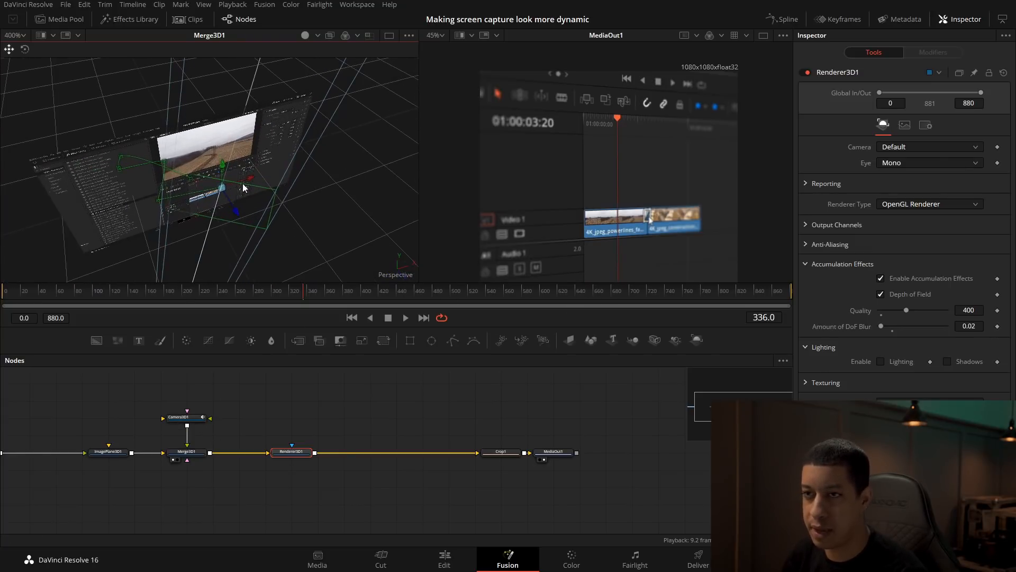
pyautogui.scroll(2, 244, 187)
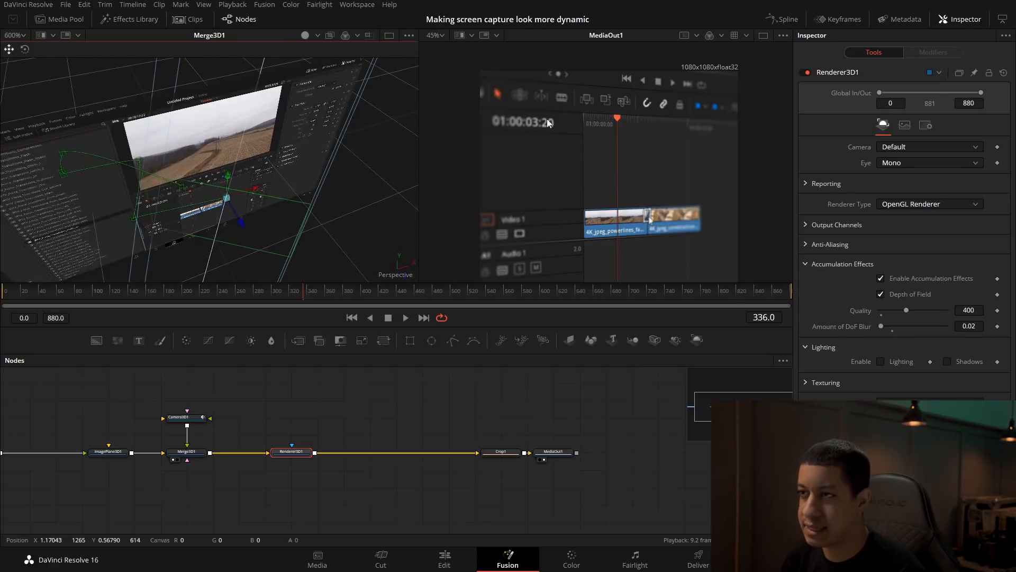
pyautogui.moveTo(262, 242); pyautogui.dragTo(261, 182)
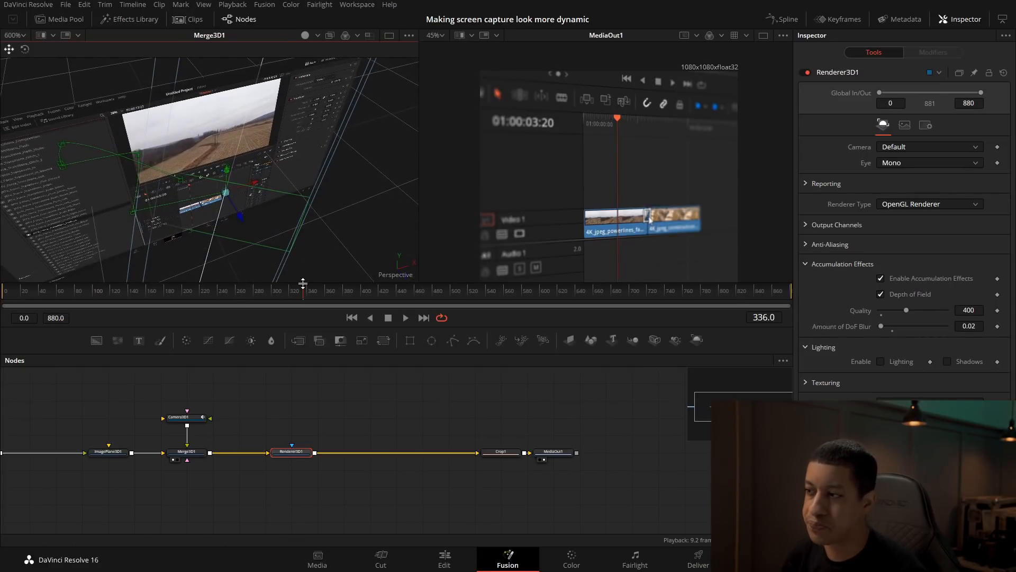
pyautogui.moveTo(261, 253); pyautogui.dragTo(275, 213)
# - At frame 7, set Camera3D1's Focal Plane to 1.622 so the screen-capture plane is in focus, and keyframe it
pyautogui.moveTo(53, 291); pyautogui.dragTo(12, 294)
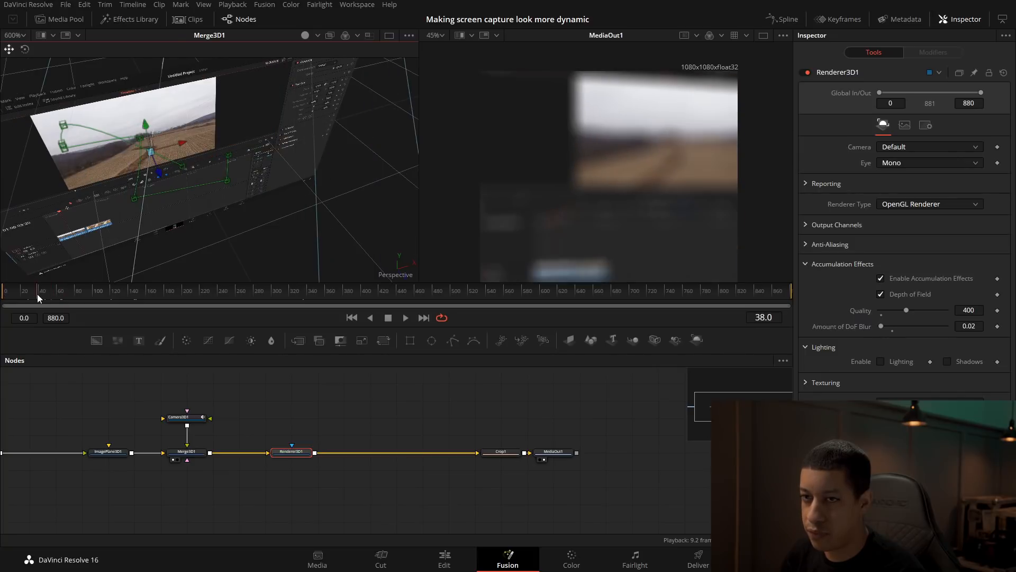
pyautogui.scroll(-3, 197, 233)
pyautogui.moveTo(196, 233); pyautogui.dragTo(172, 197)
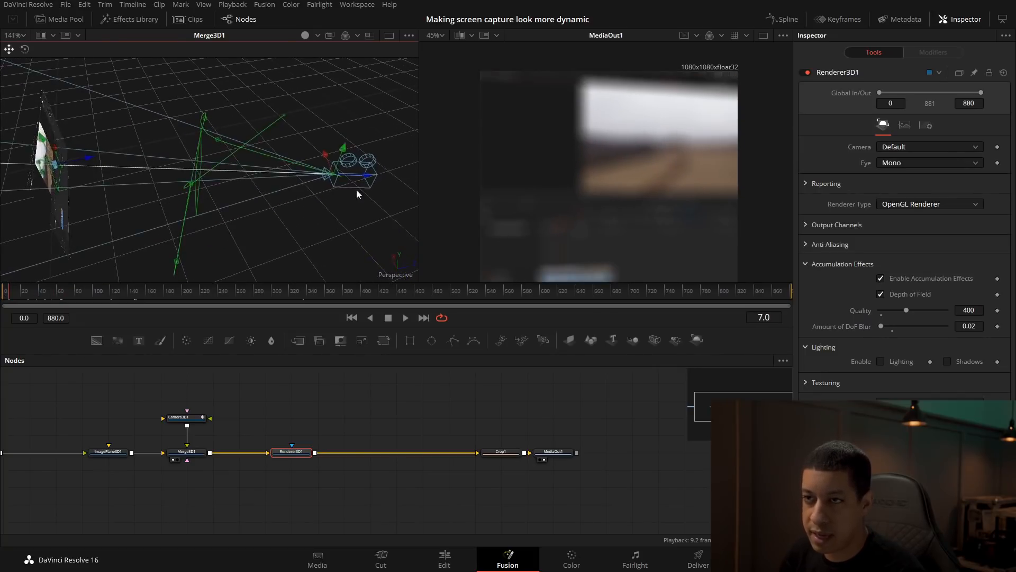
pyautogui.moveTo(280, 217); pyautogui.dragTo(170, 215)
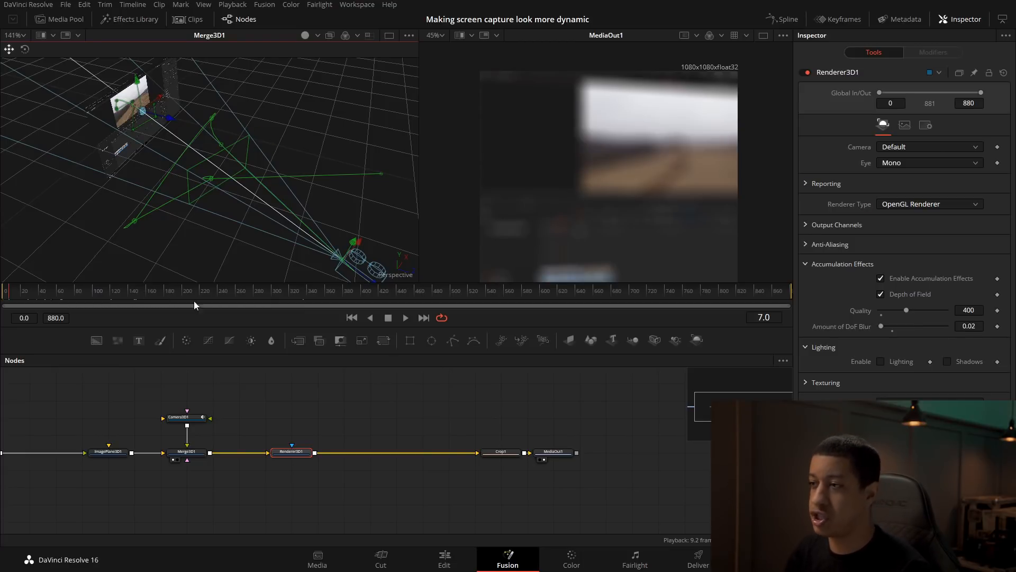
pyautogui.click(193, 421)
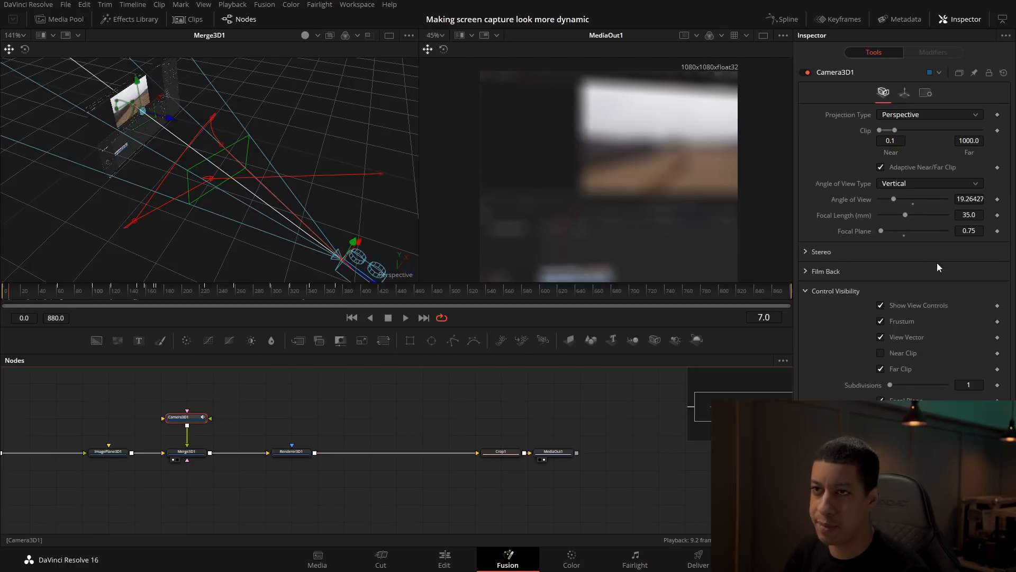
pyautogui.moveTo(884, 230); pyautogui.dragTo(889, 230)
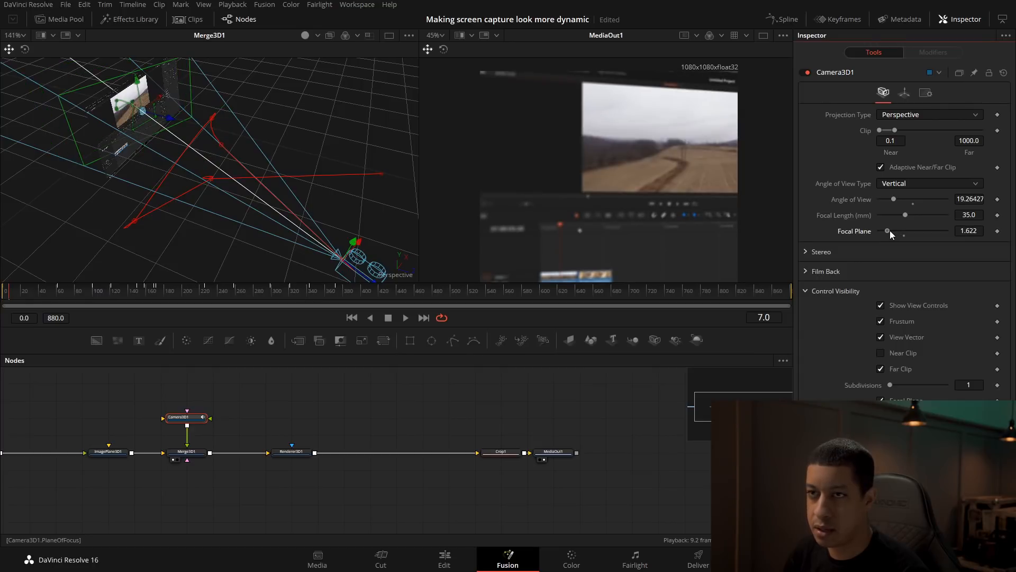
pyautogui.moveTo(66, 114); pyautogui.dragTo(332, 237)
pyautogui.click(997, 231)
# - At frame 100, set the camera's Focal Plane to 0.818 to bring the Effects Library area into sharp focus
pyautogui.moveTo(43, 290); pyautogui.dragTo(95, 292)
pyautogui.moveTo(888, 231); pyautogui.dragTo(884, 231)
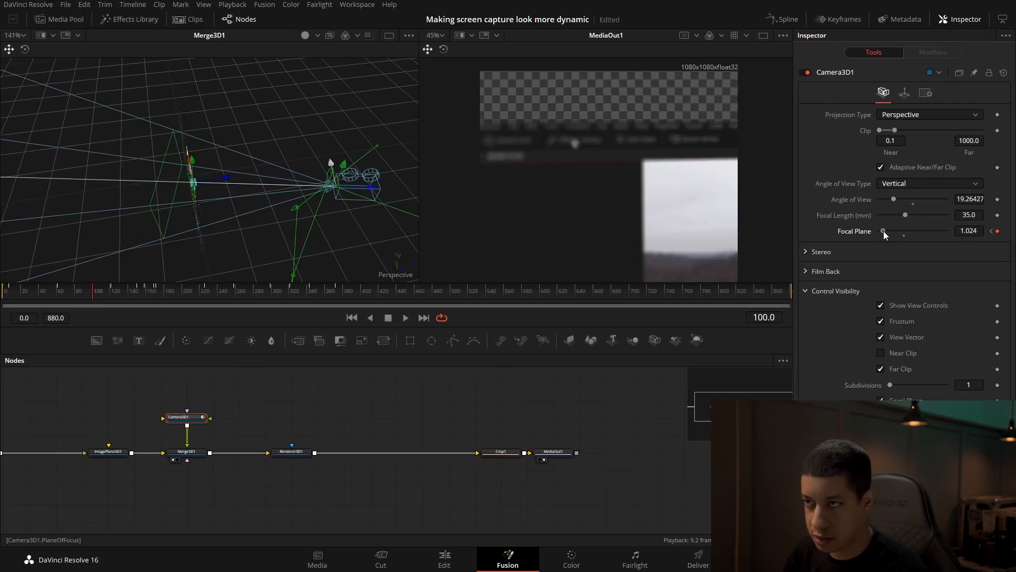
pyautogui.moveTo(216, 200); pyautogui.dragTo(62, 205)
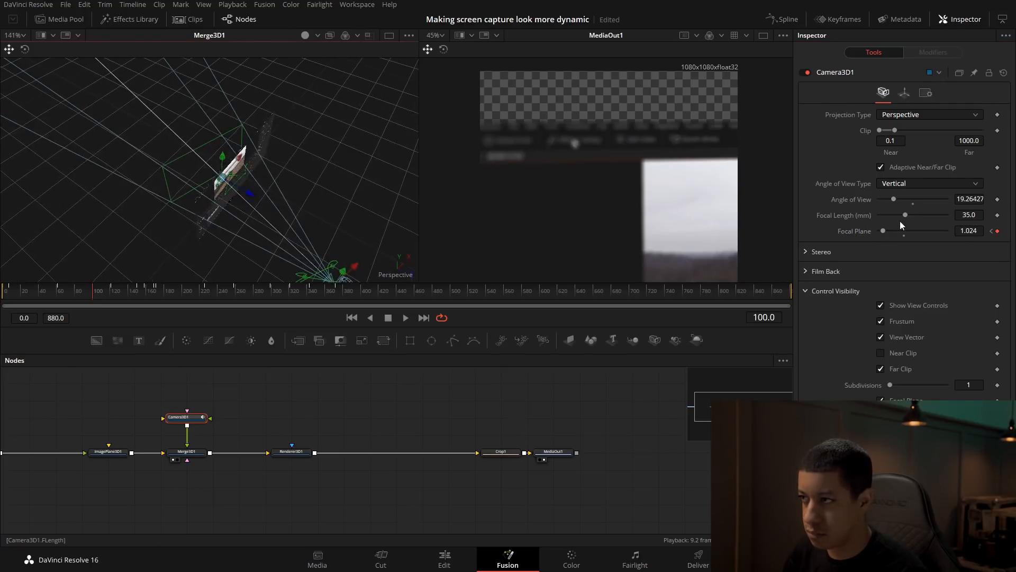
pyautogui.moveTo(976, 232); pyautogui.dragTo(951, 231)
pyautogui.moveTo(386, 222); pyautogui.dragTo(336, 211)
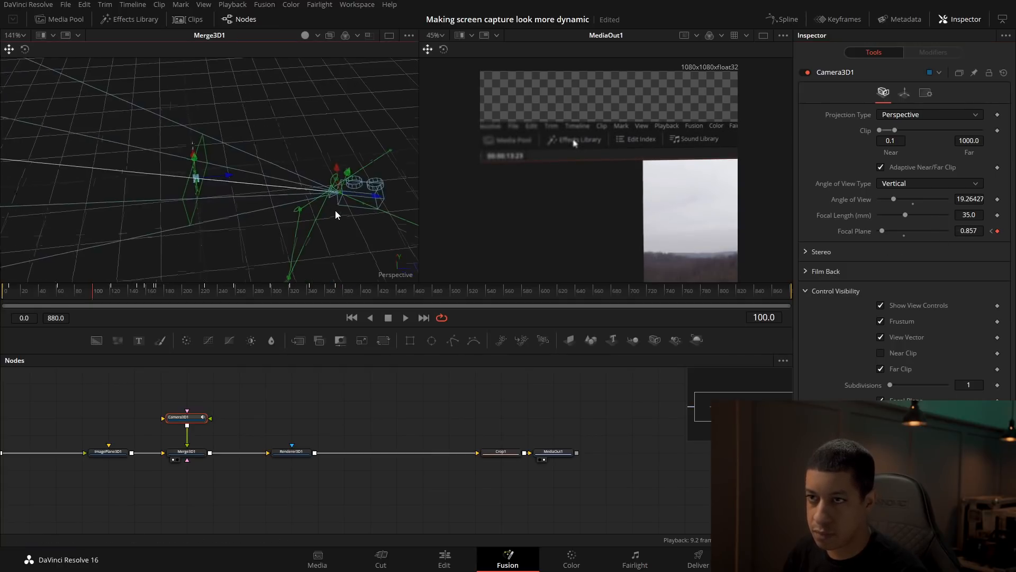
pyautogui.moveTo(968, 231); pyautogui.dragTo(967, 231)
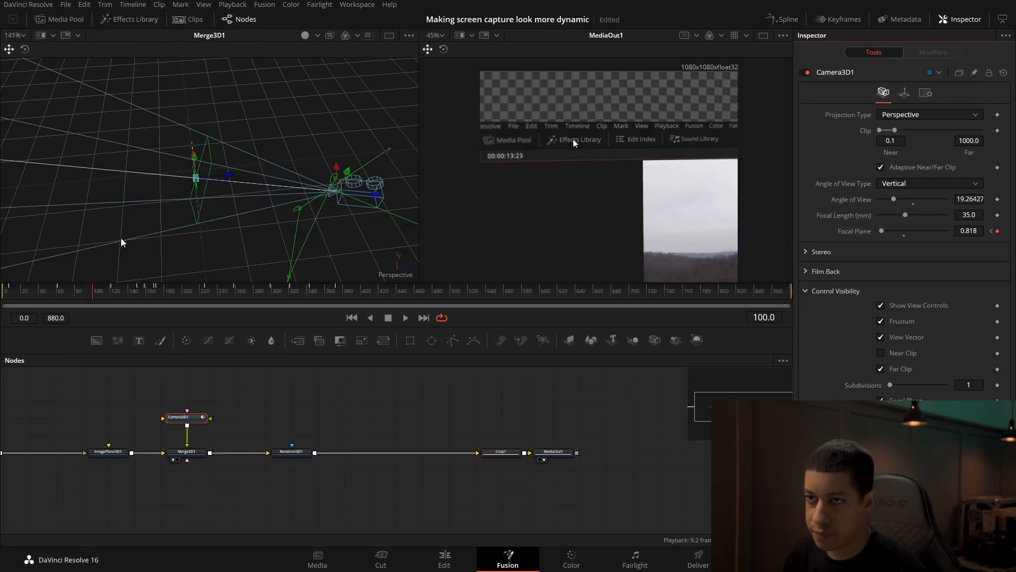
# - Open the spline editor and hide the X, Y and Z Target Position curves, leaving only Focal Plane shown
pyautogui.click(782, 19)
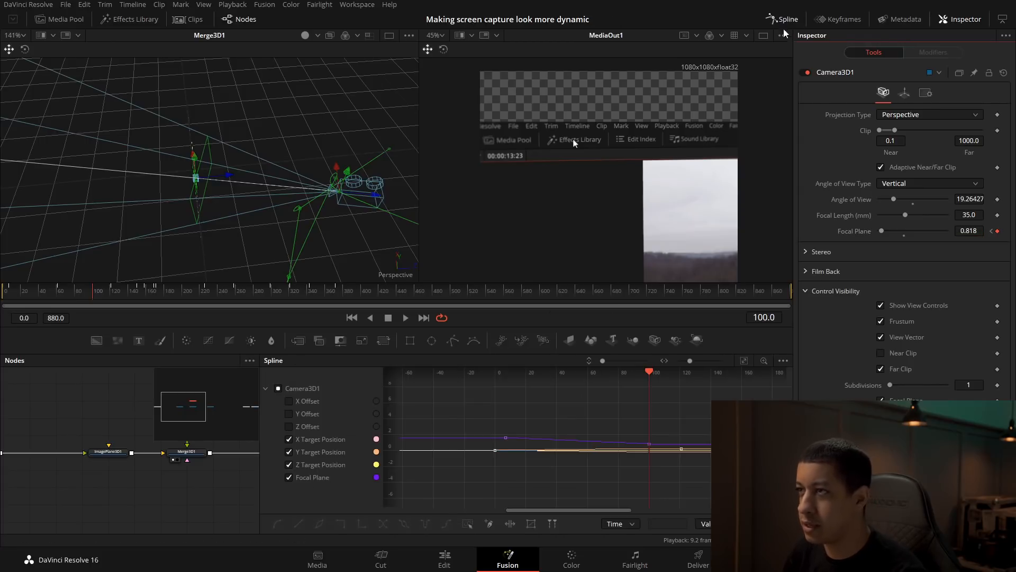
pyautogui.click(289, 464)
pyautogui.click(289, 452)
pyautogui.click(289, 439)
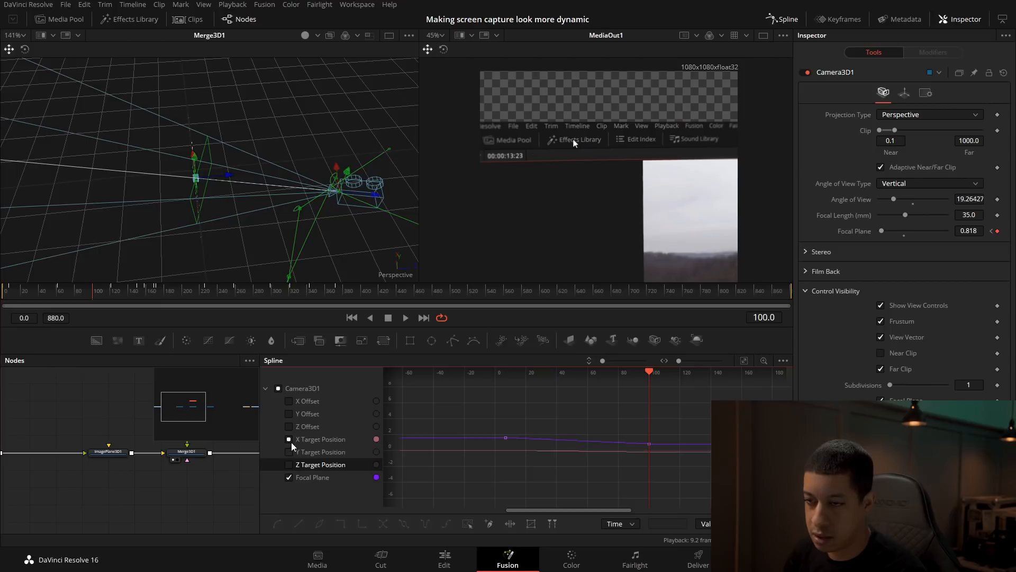
# - Flatten and ease the Focal Plane keyframe at frame 100, with an Ease In of 69.4
pyautogui.click(317, 477)
pyautogui.press('f')
pyautogui.press('t')
pyautogui.moveTo(677, 375); pyautogui.dragTo(696, 375)
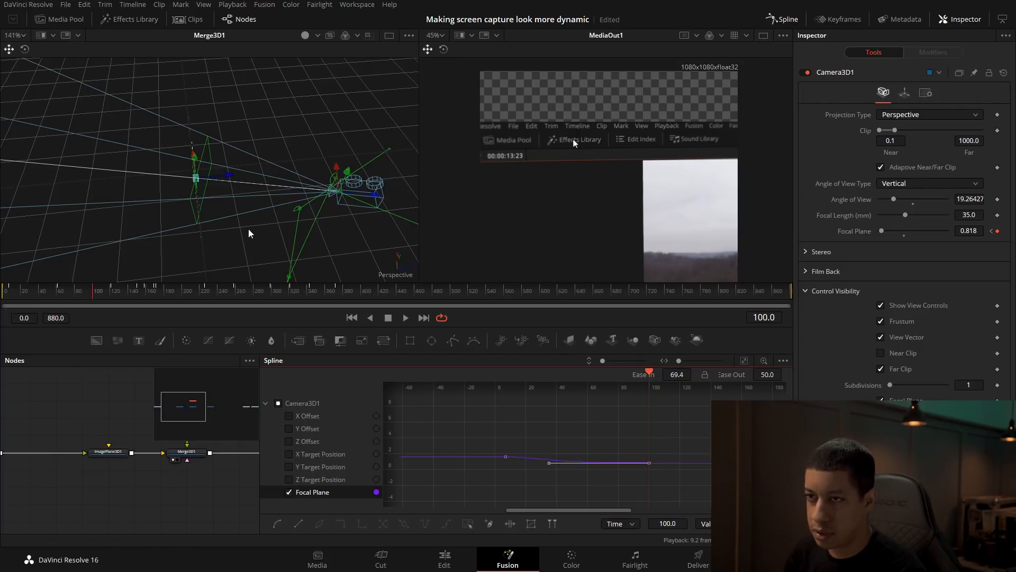
# - Play back the start of the animation to check the eased focus change, and close the spline editor
pyautogui.moveTo(106, 293); pyautogui.dragTo(32, 296)
pyautogui.press('space')
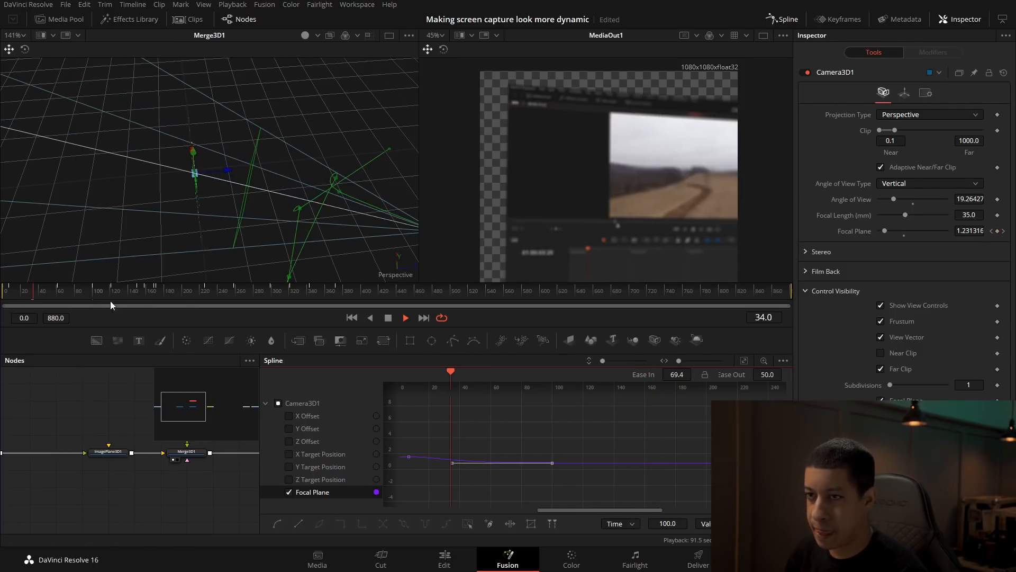
pyautogui.press('space')
pyautogui.click(784, 20)
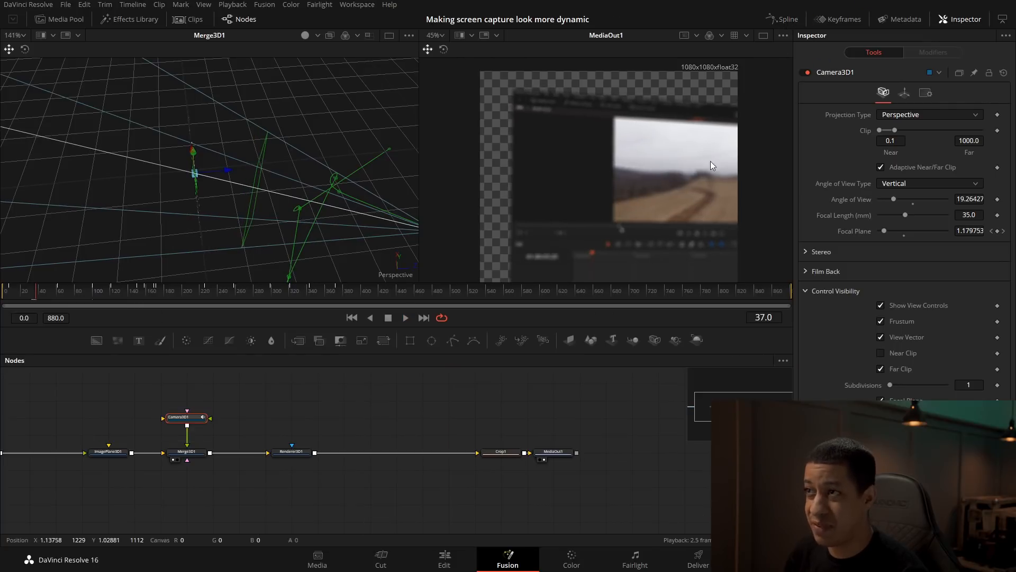
pyautogui.hotkey('shift', 'space')
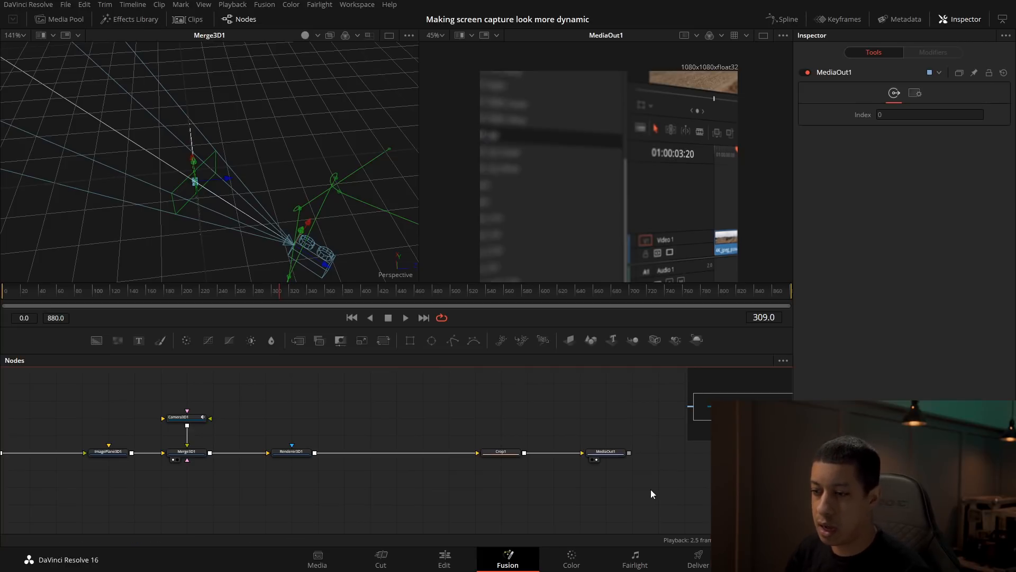
# - Return to the Edit page and bring up the Render Cache options for the timeline
pyautogui.click(445, 557)
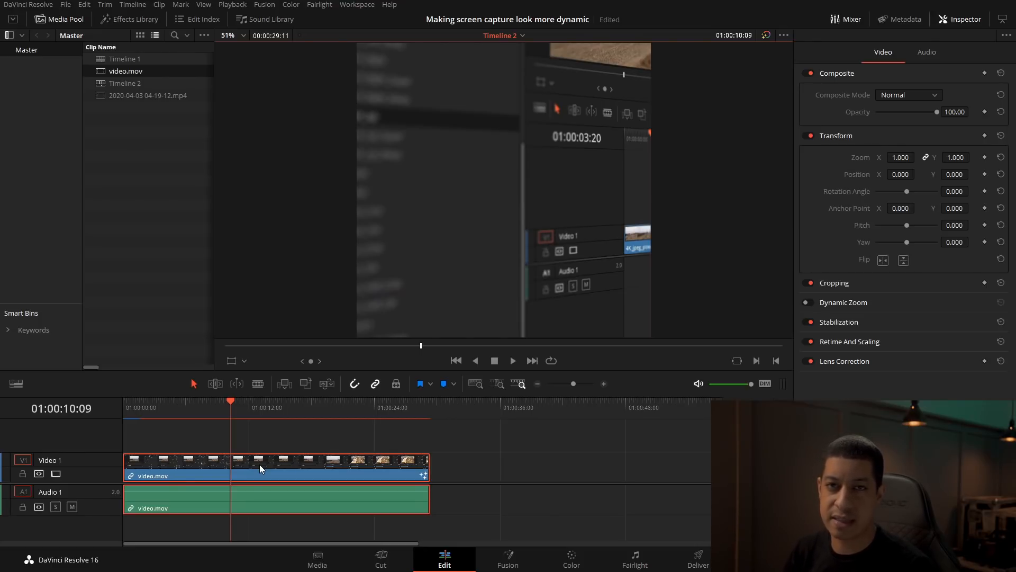
pyautogui.click(233, 4)
pyautogui.moveTo(250, 56)
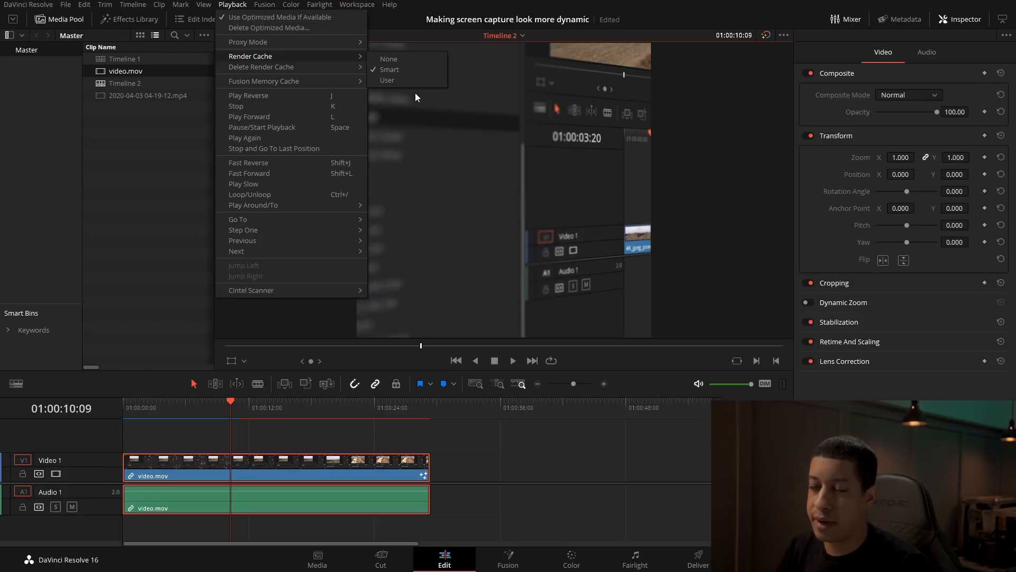